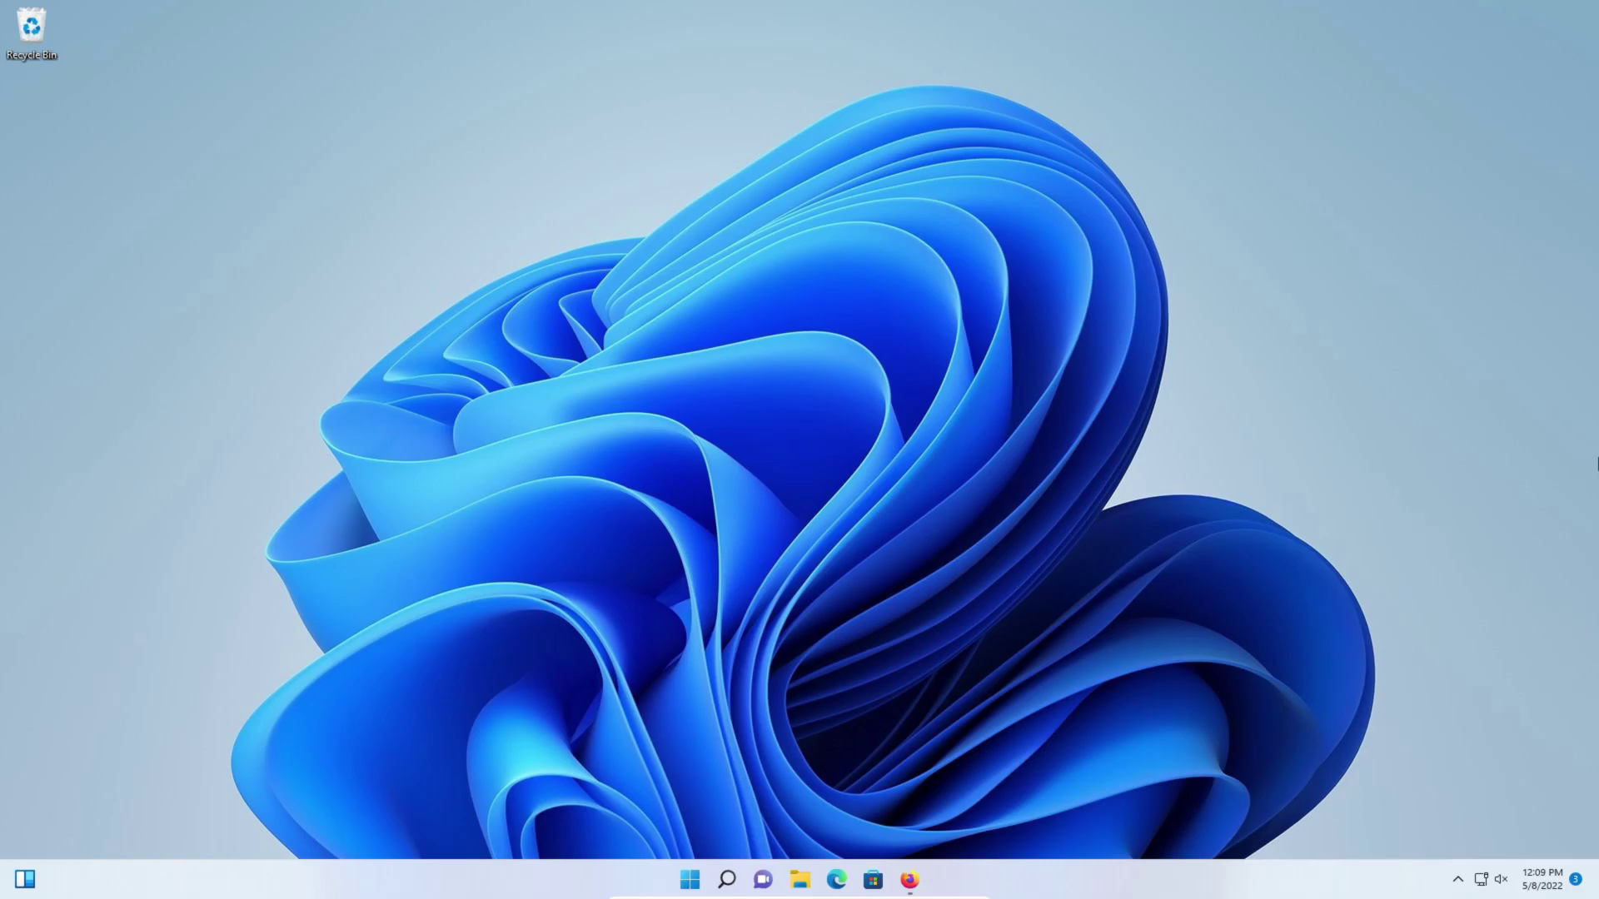
Switch to Firefox to download free Malwarebytes, and install it for "Me or my family" without the Browser Guard extension.
left_click(909, 879)
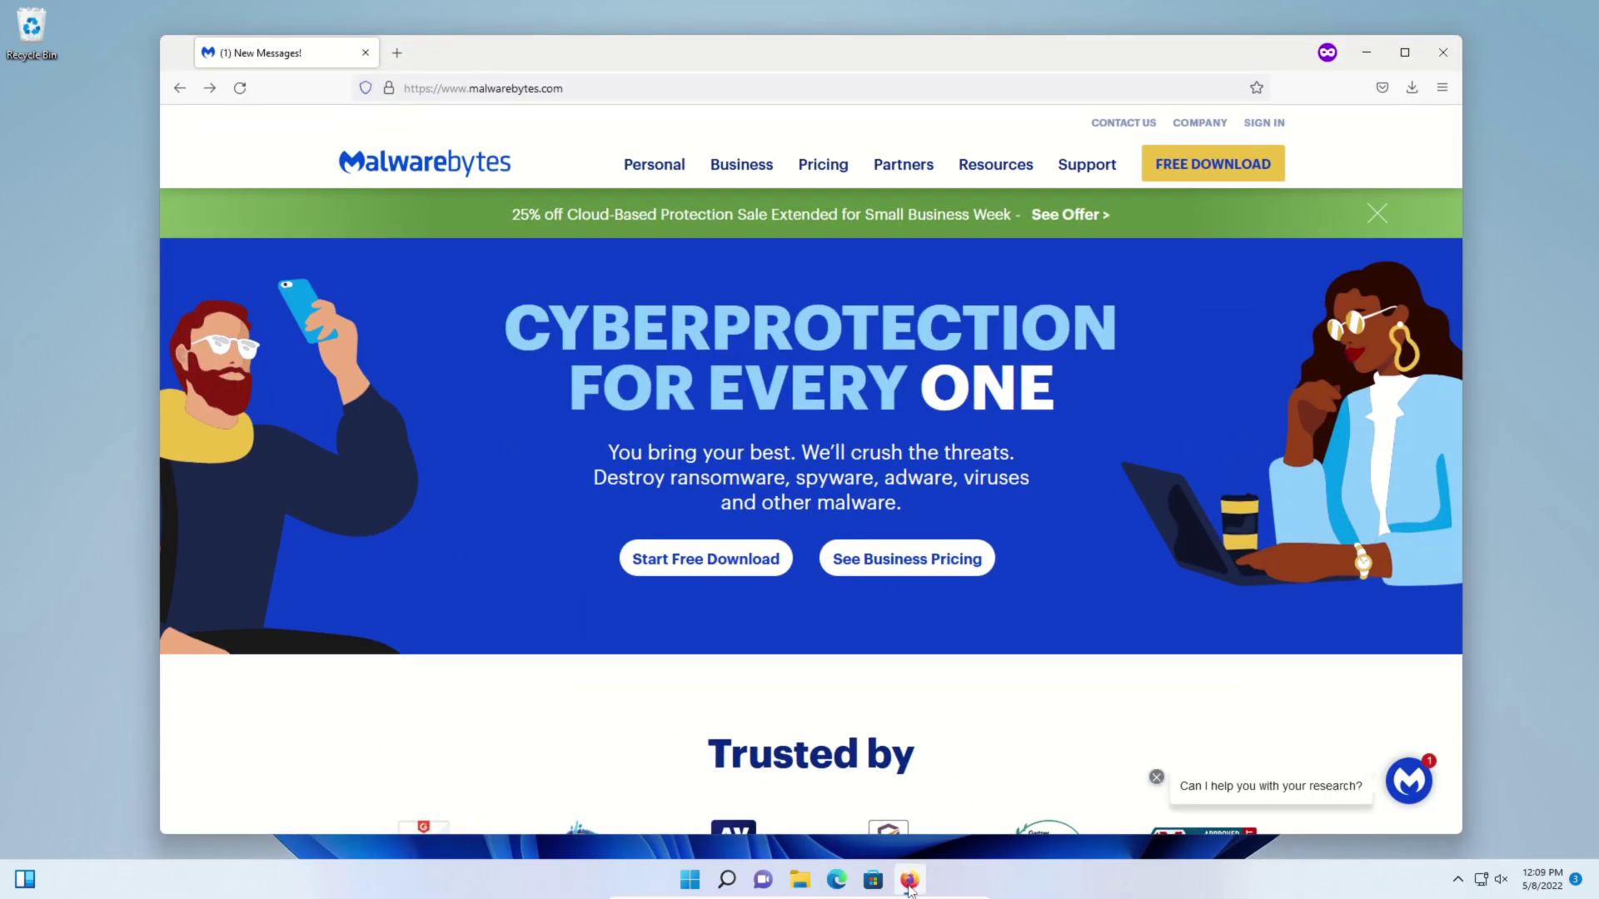
left_click(1236, 170)
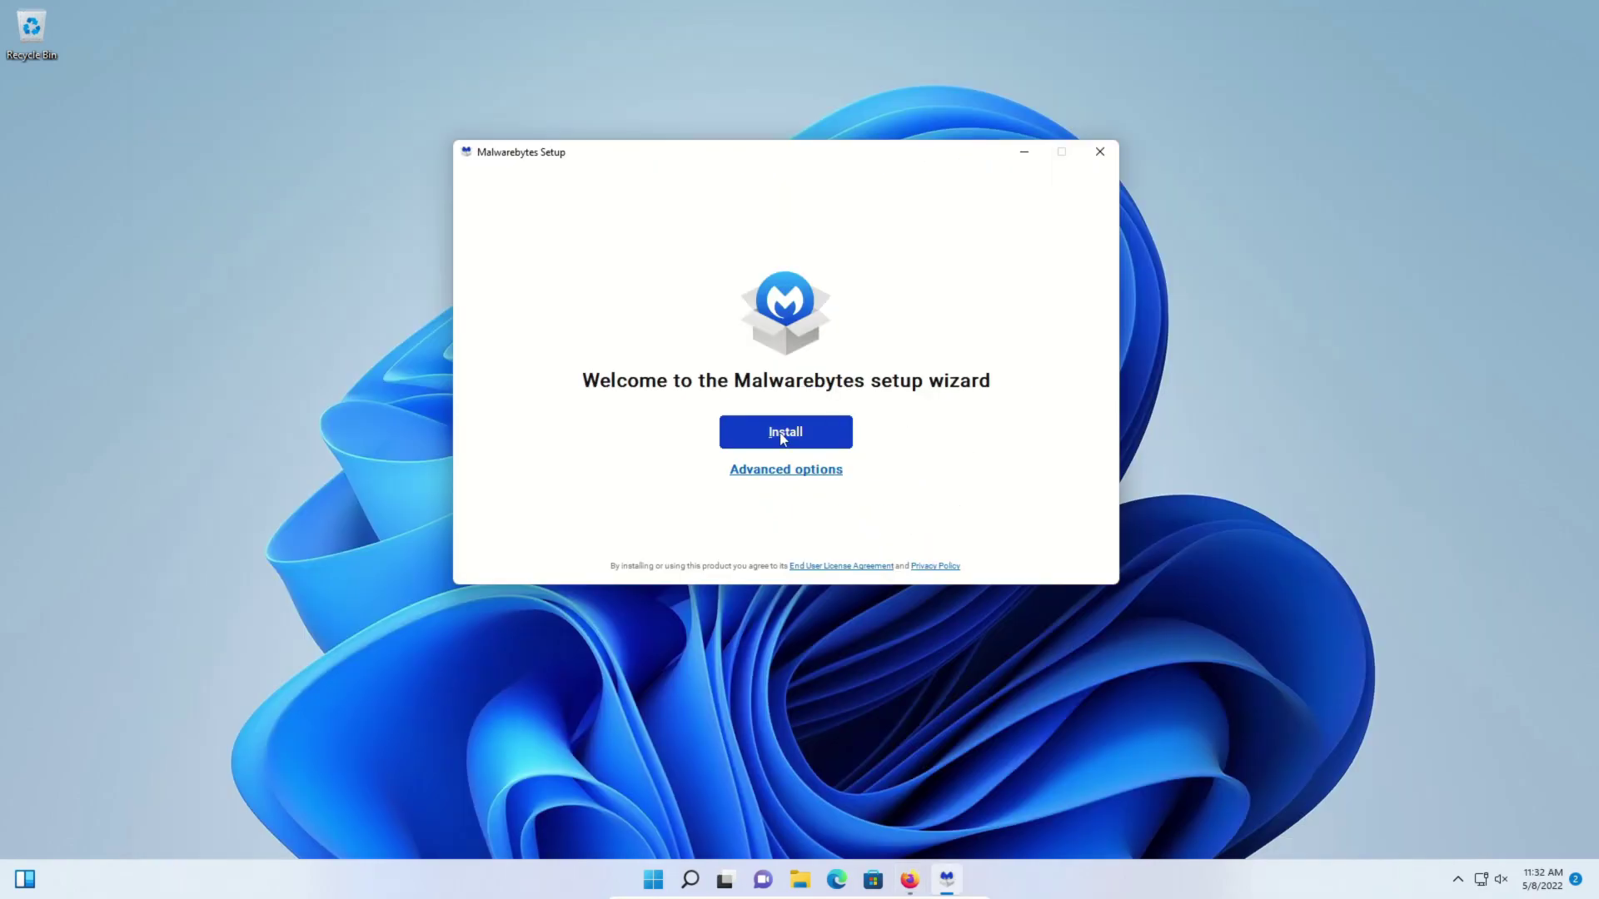
left_click(785, 433)
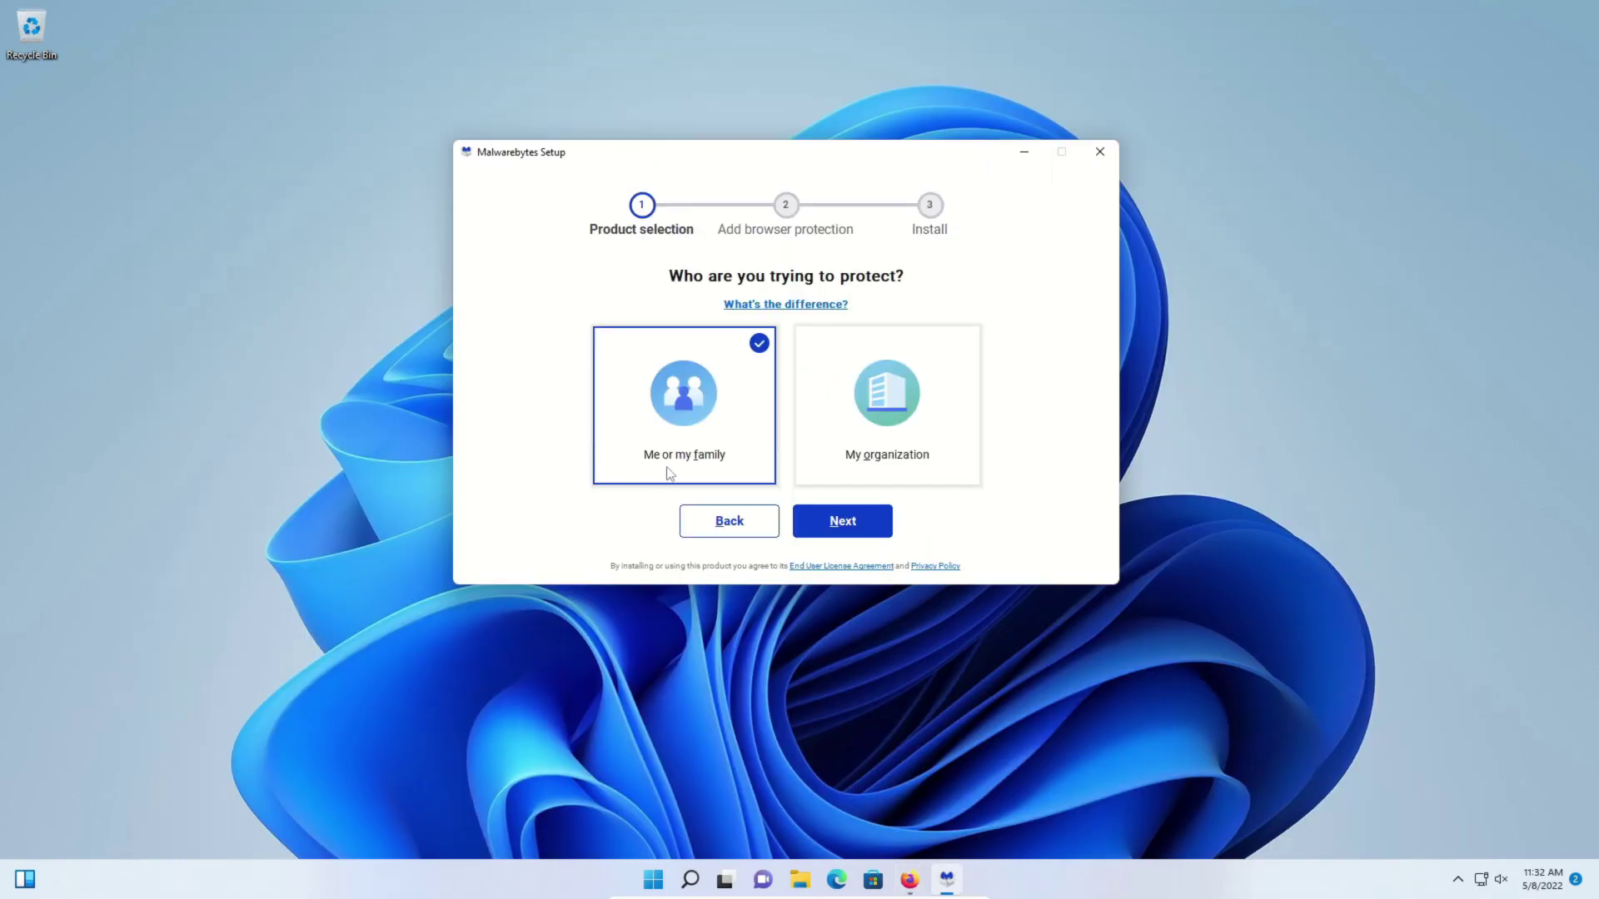
left_click(833, 540)
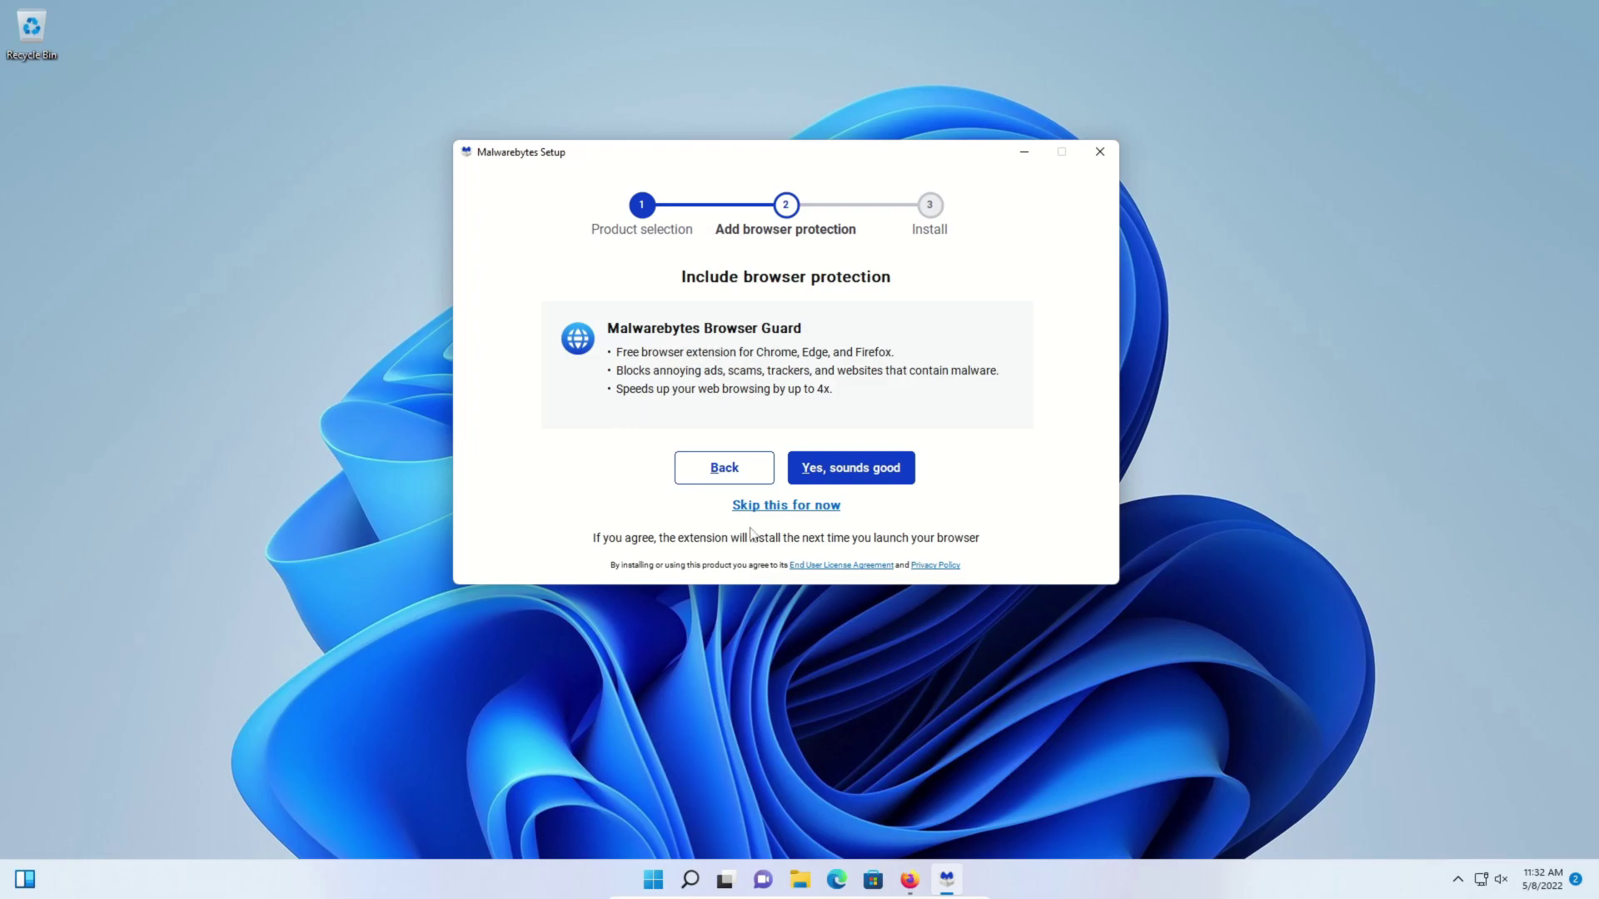
left_click(786, 505)
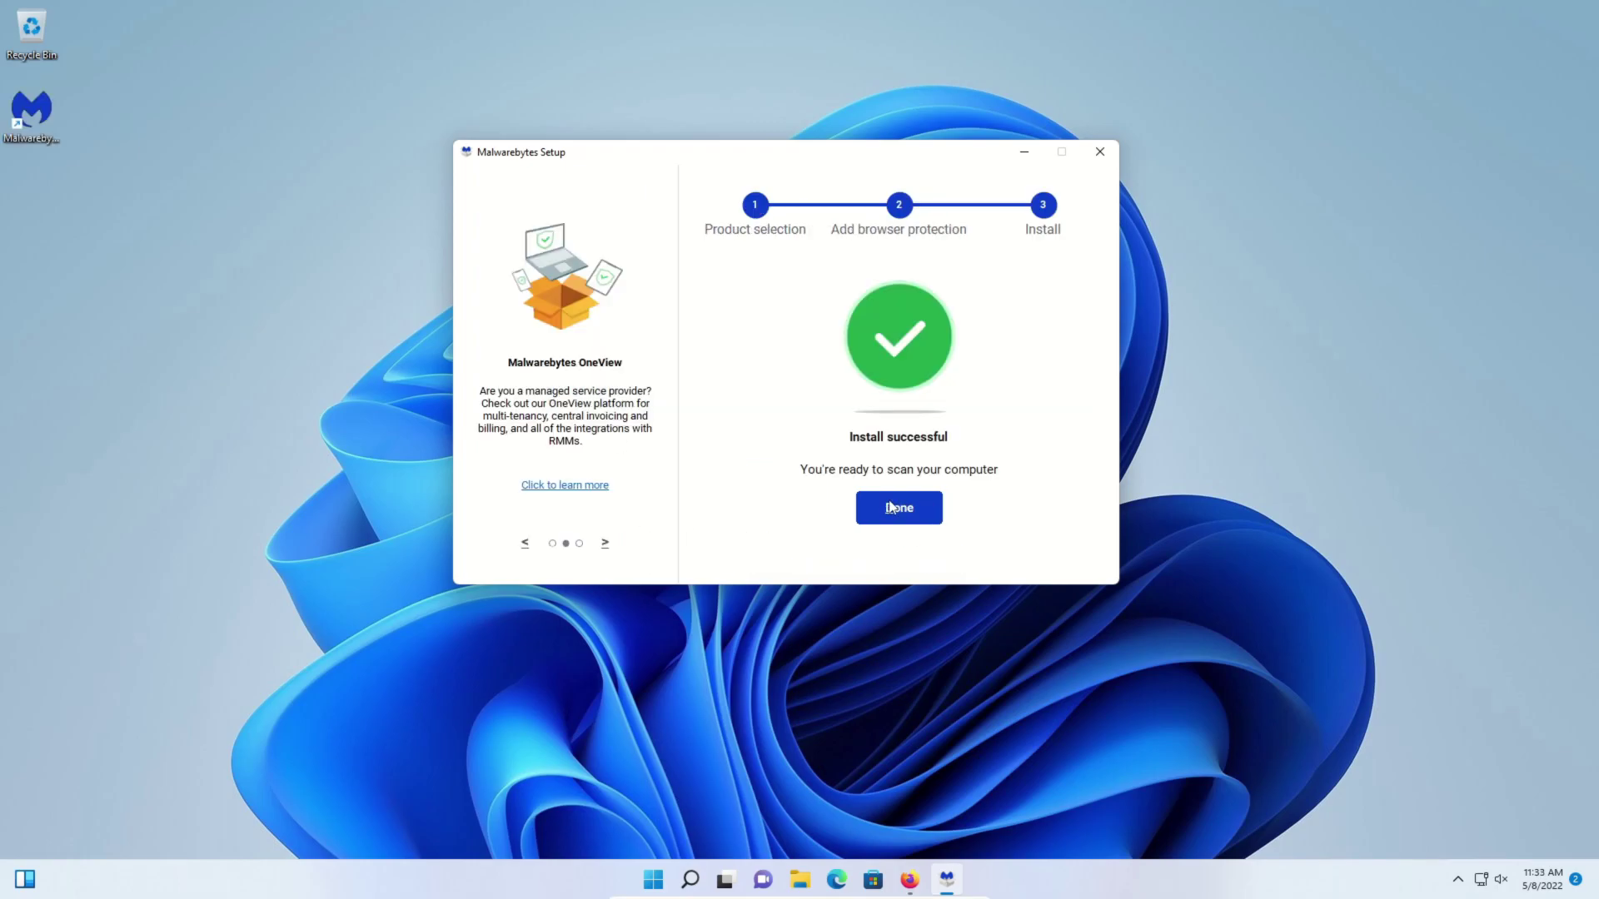
left_click(890, 507)
left_click(990, 270)
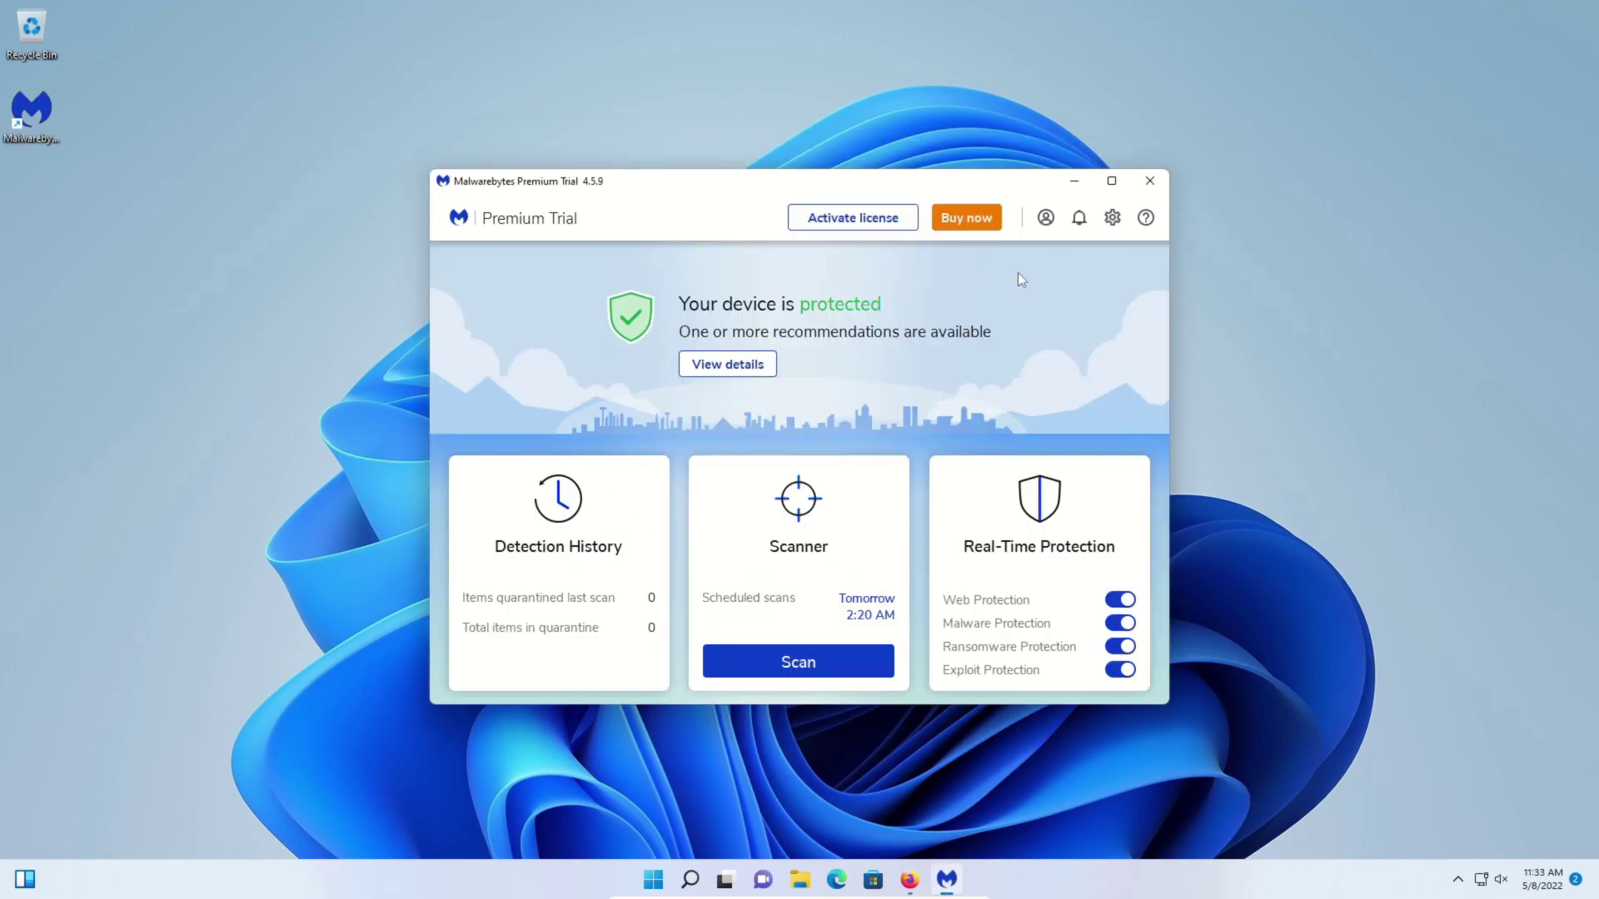
Deactivate the Premium trial in the Malwarebytes account settings, reverting to the free version.
left_click(1113, 217)
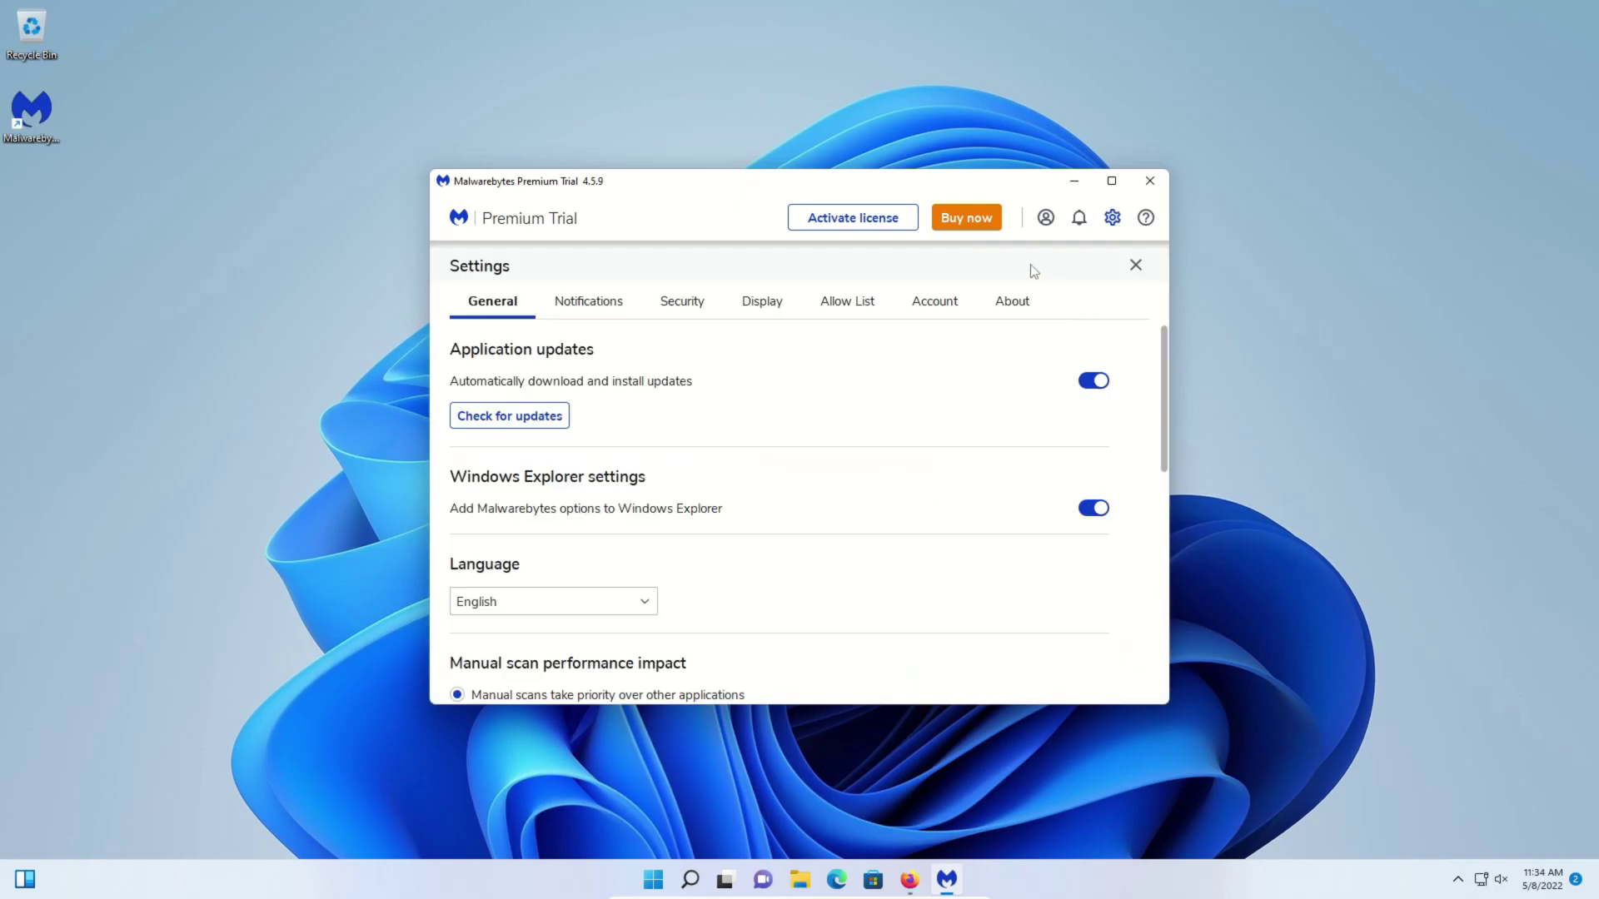
left_click(933, 303)
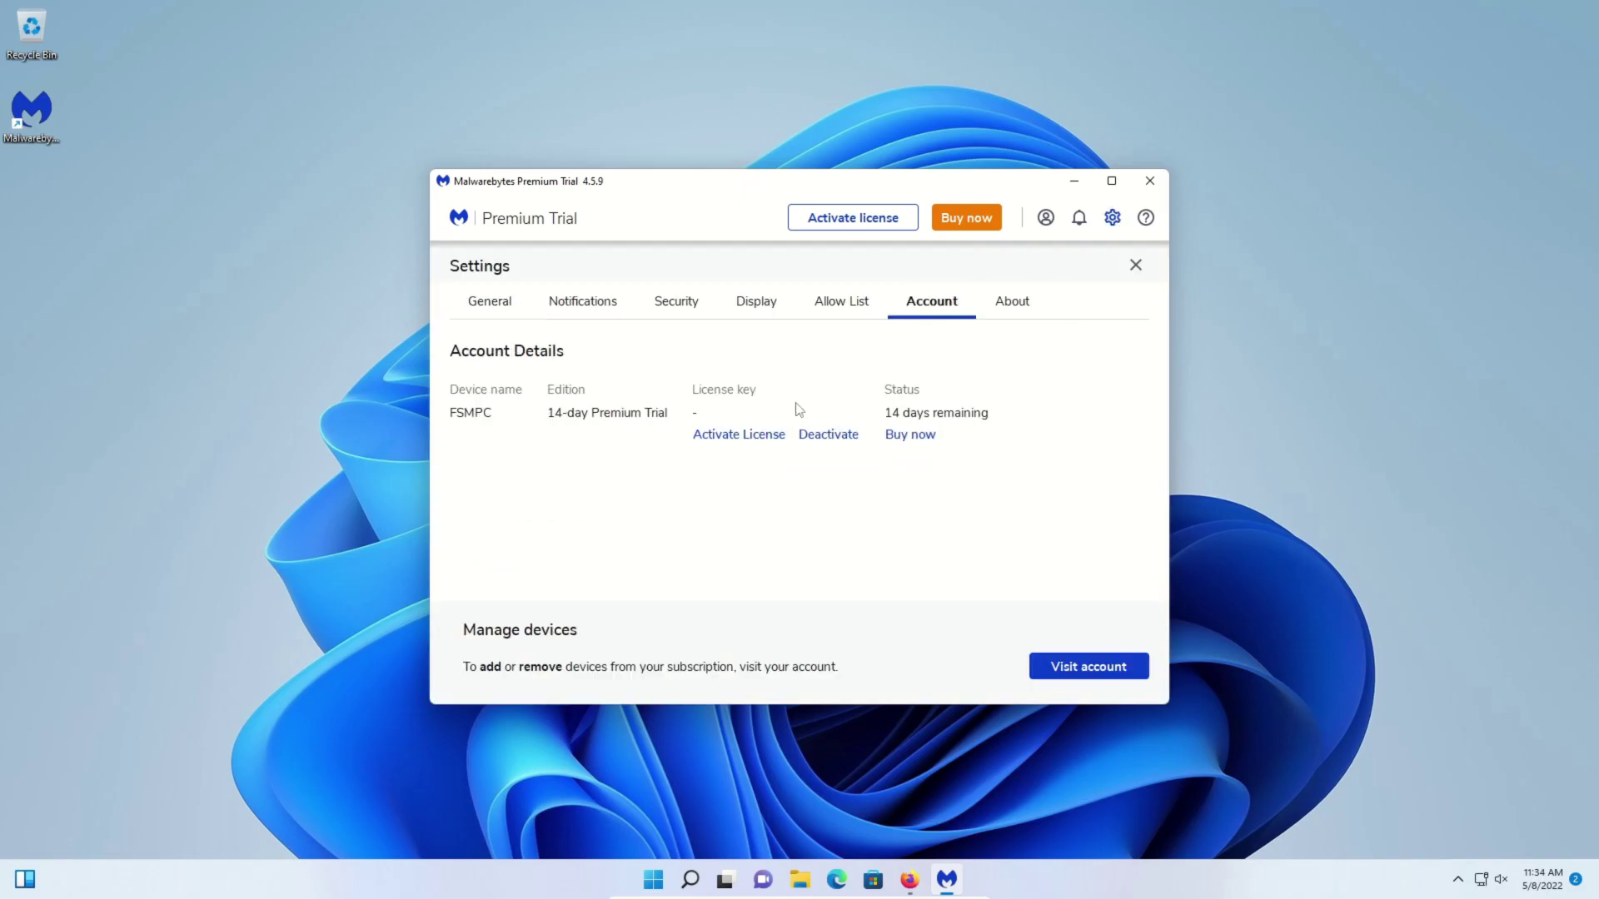
left_click(829, 437)
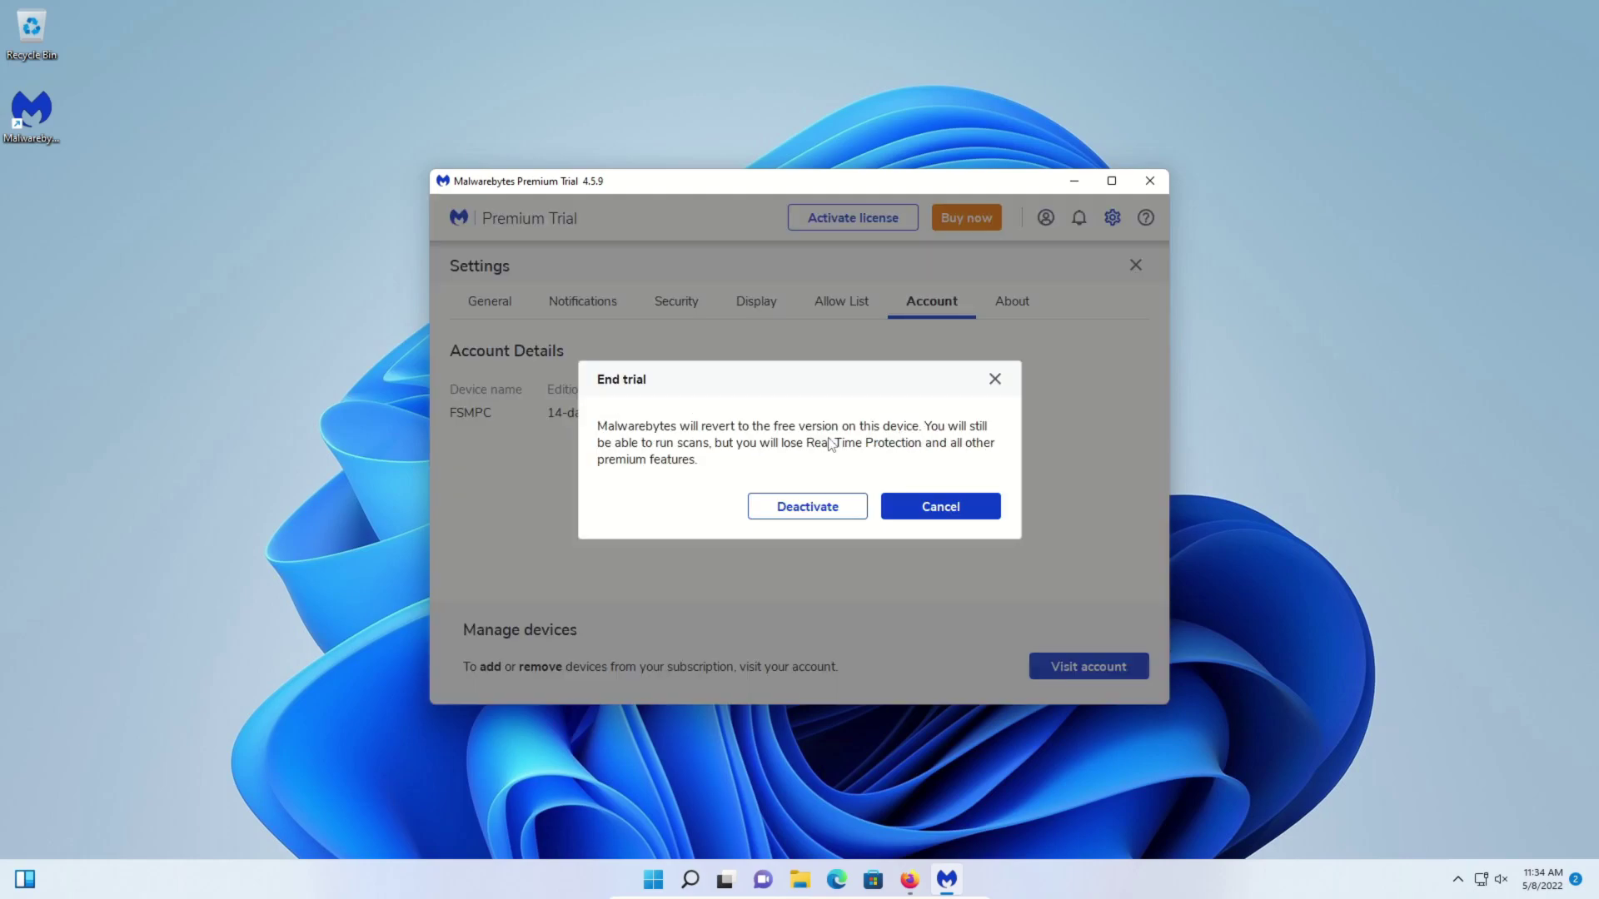
left_click(787, 508)
key("alt+y")
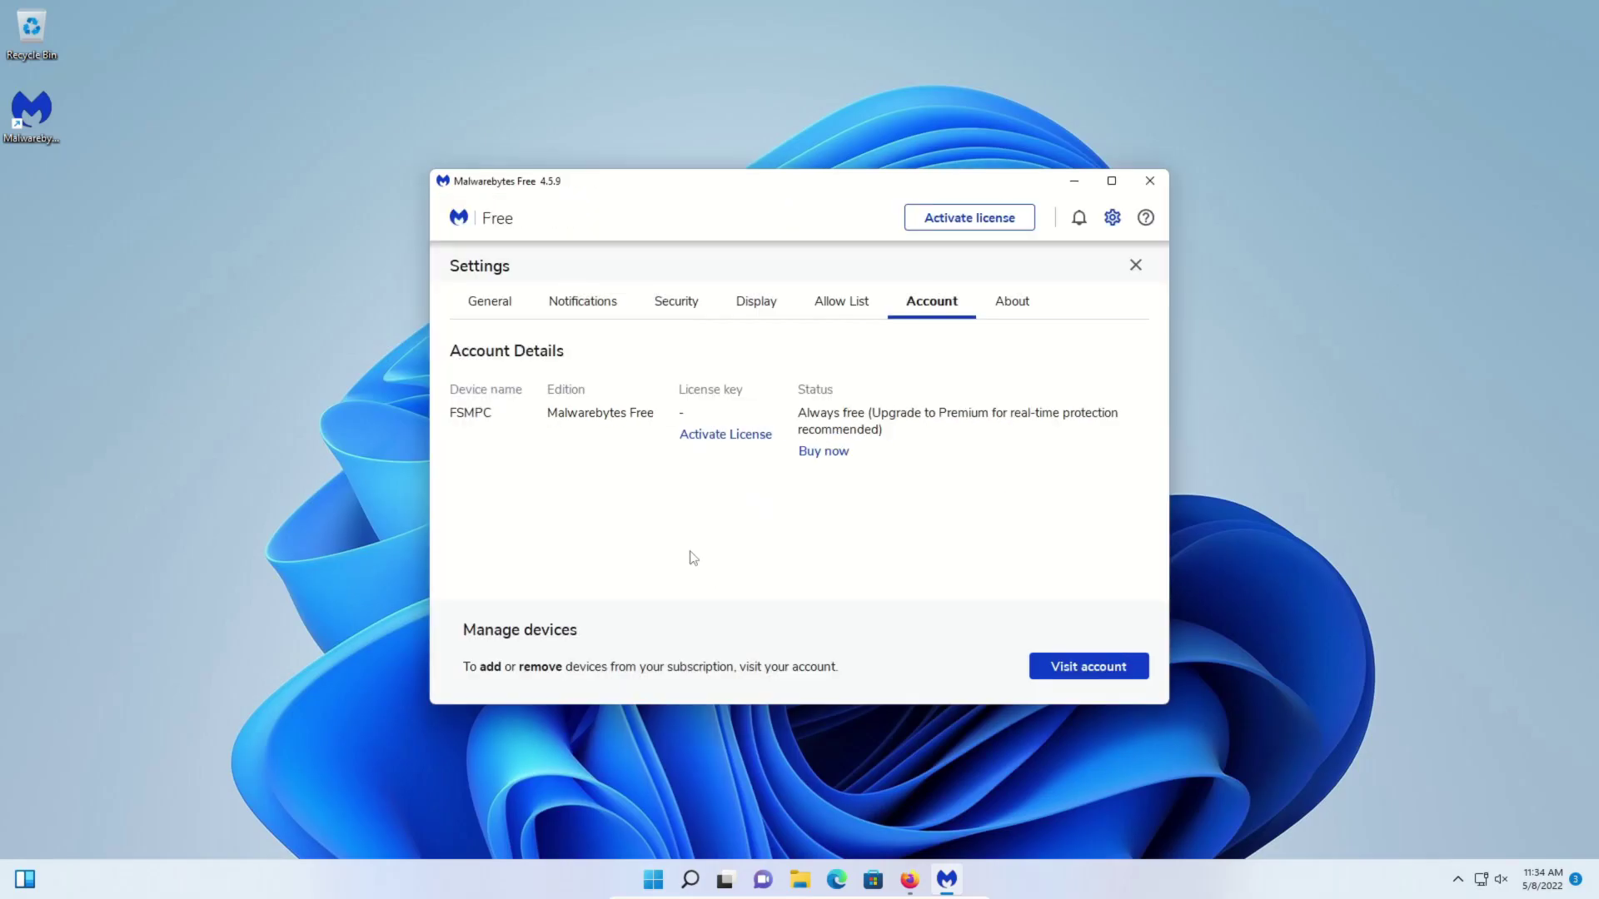
In the Malwarebytes security settings, disable launching in the background at Windows startup and enable scanning for rootkits.
left_click(686, 305)
scroll(690, 343, "down", 2)
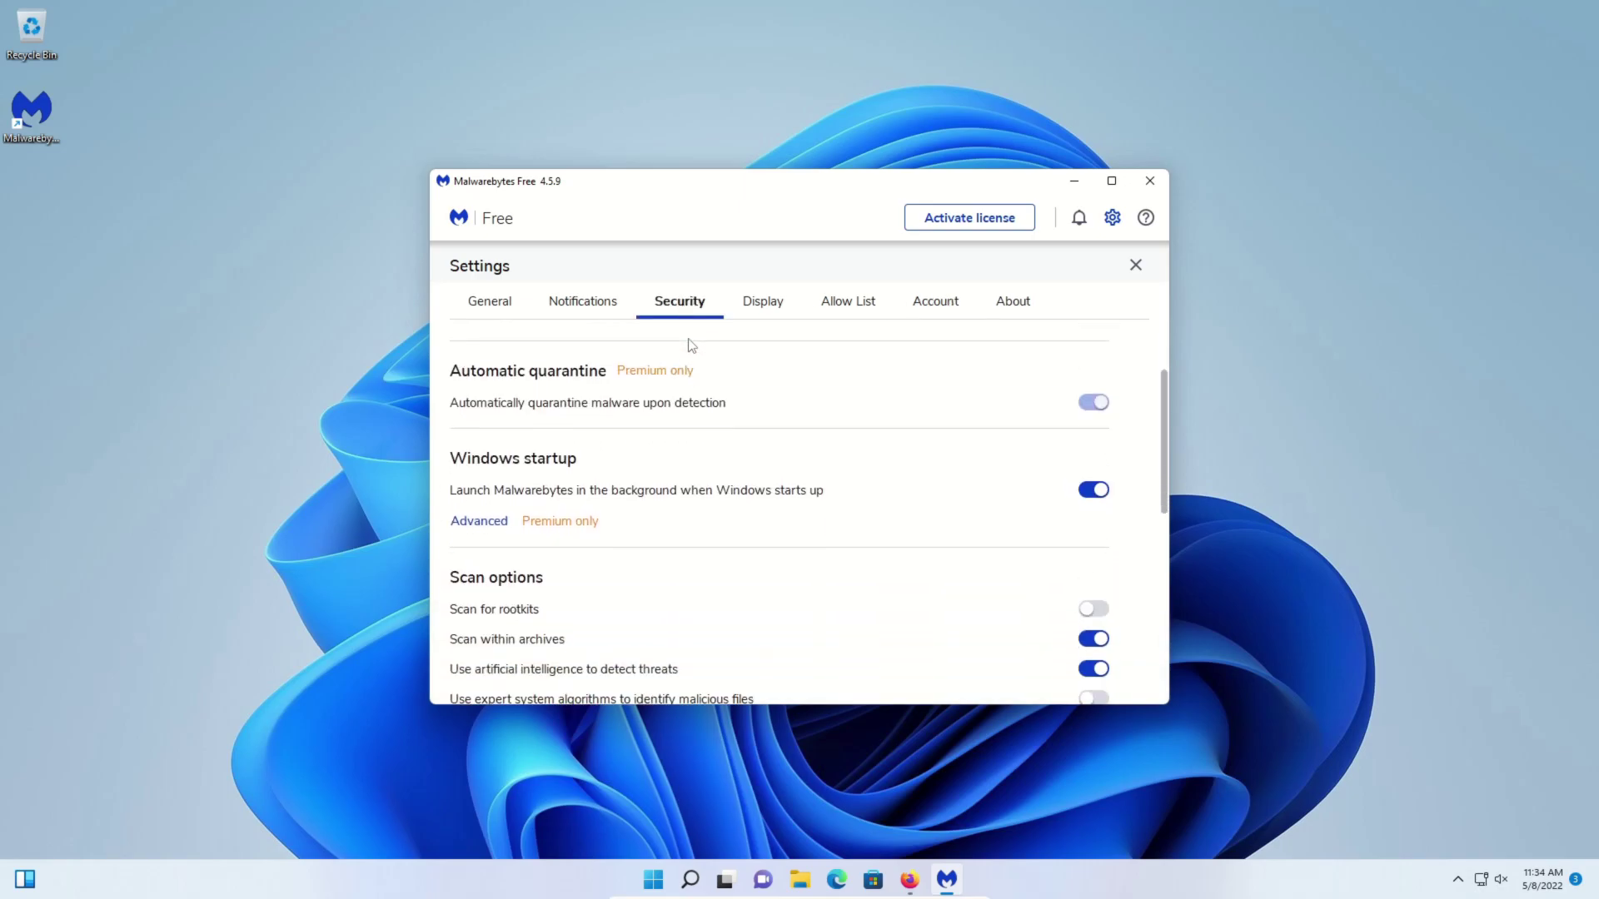
scroll(690, 343, "down", 1)
left_click(1097, 428)
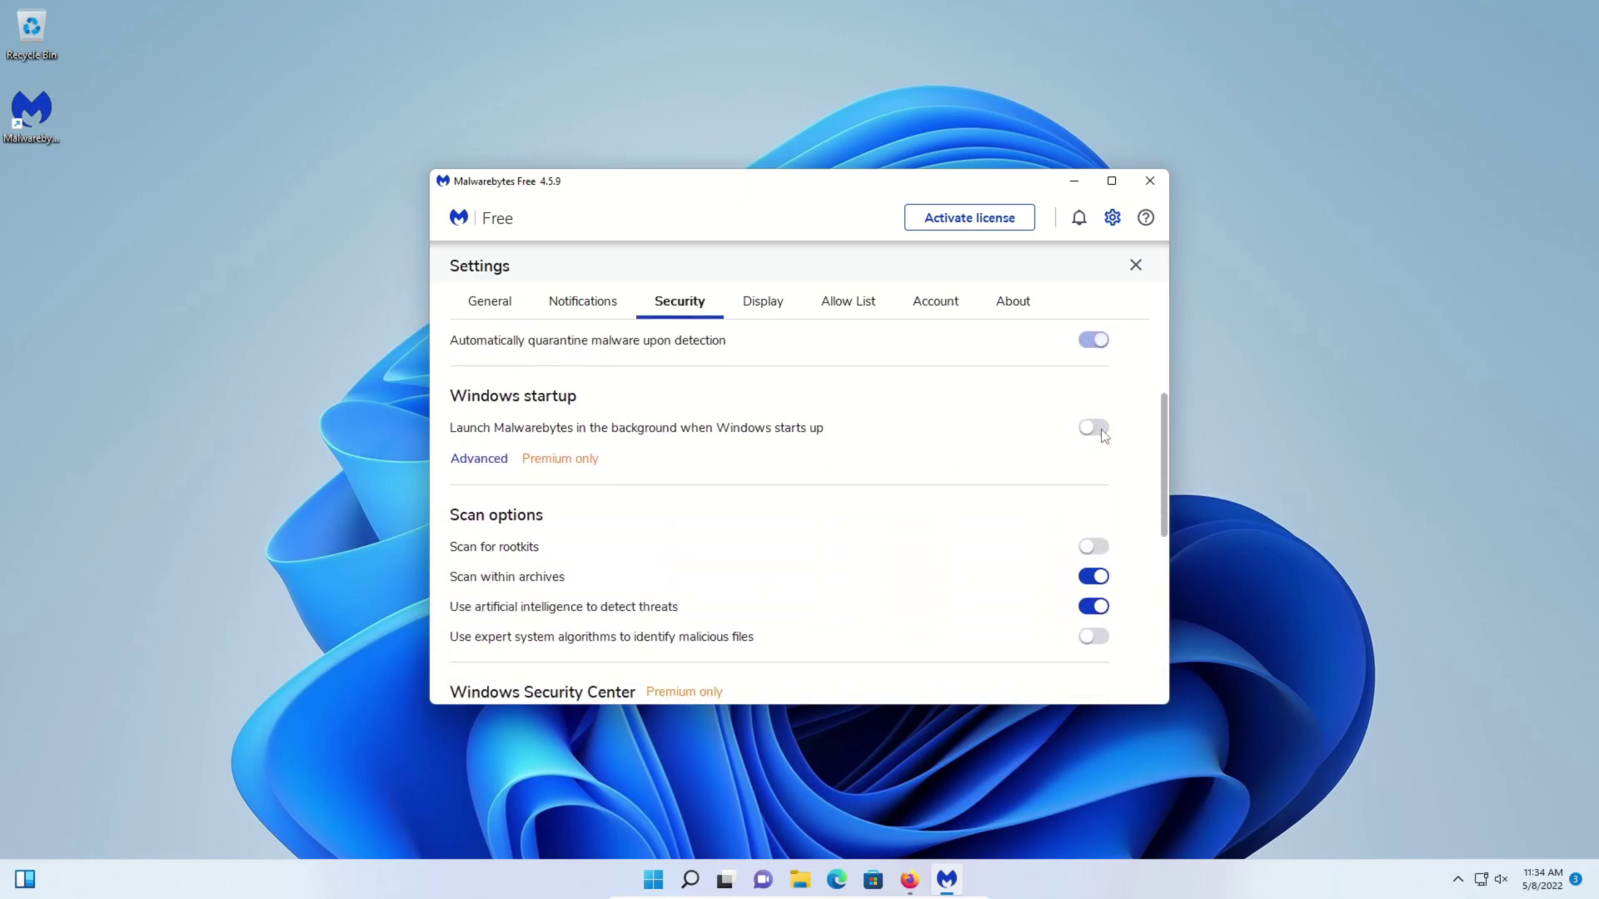
left_click(1089, 547)
scroll(1089, 549, "down", 1)
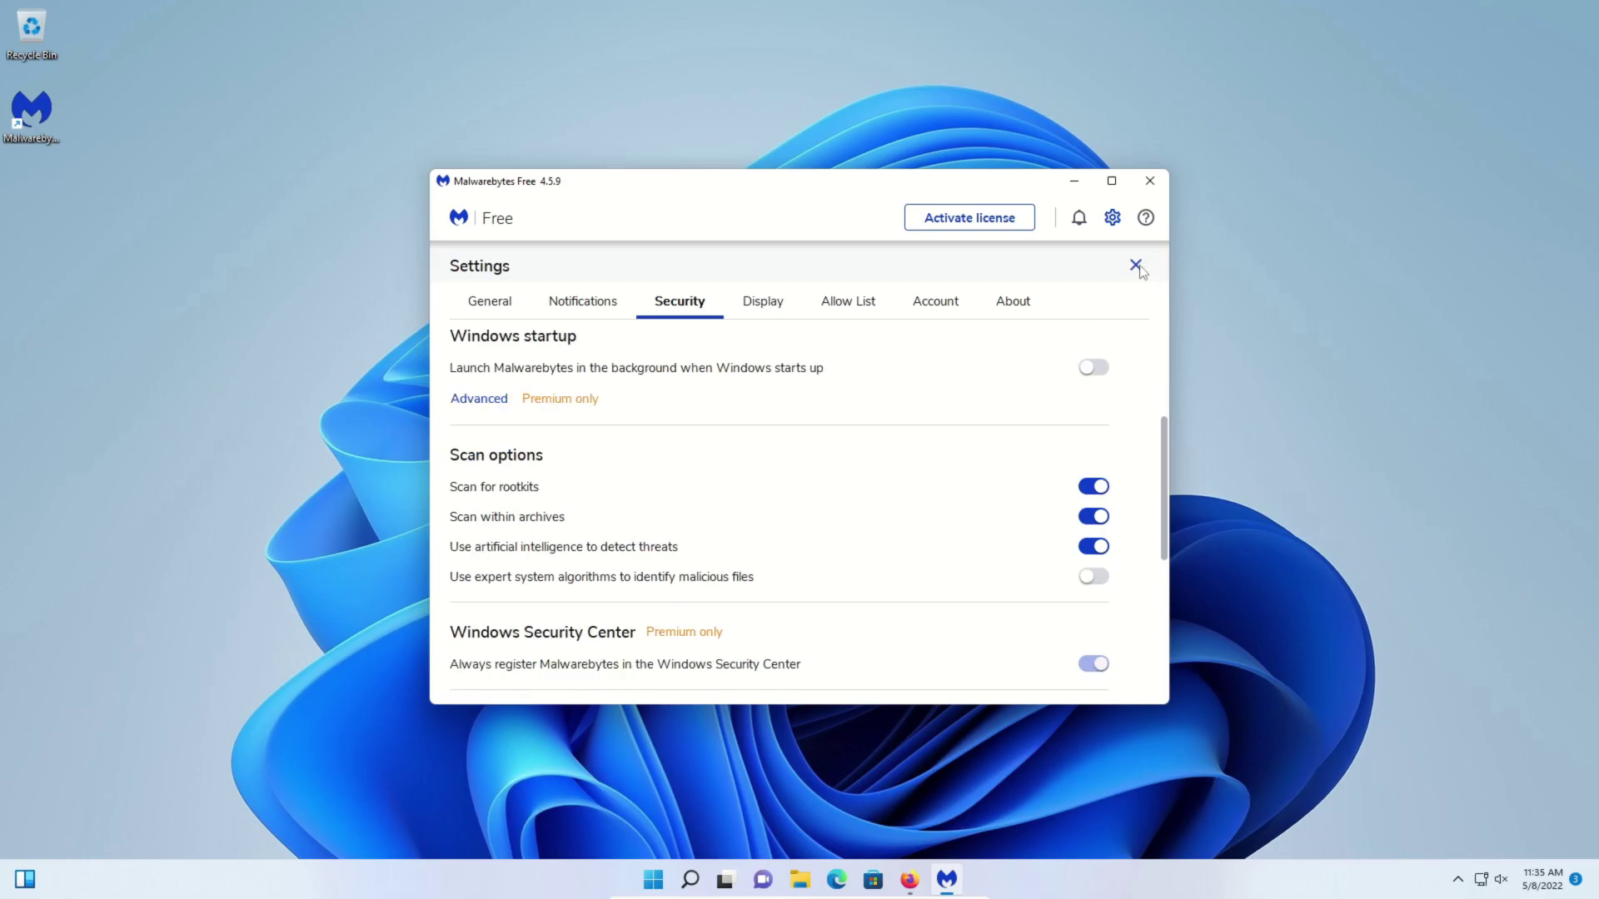
Close the Malwarebytes settings and start a scan of the computer.
left_click(1135, 266)
left_click(797, 666)
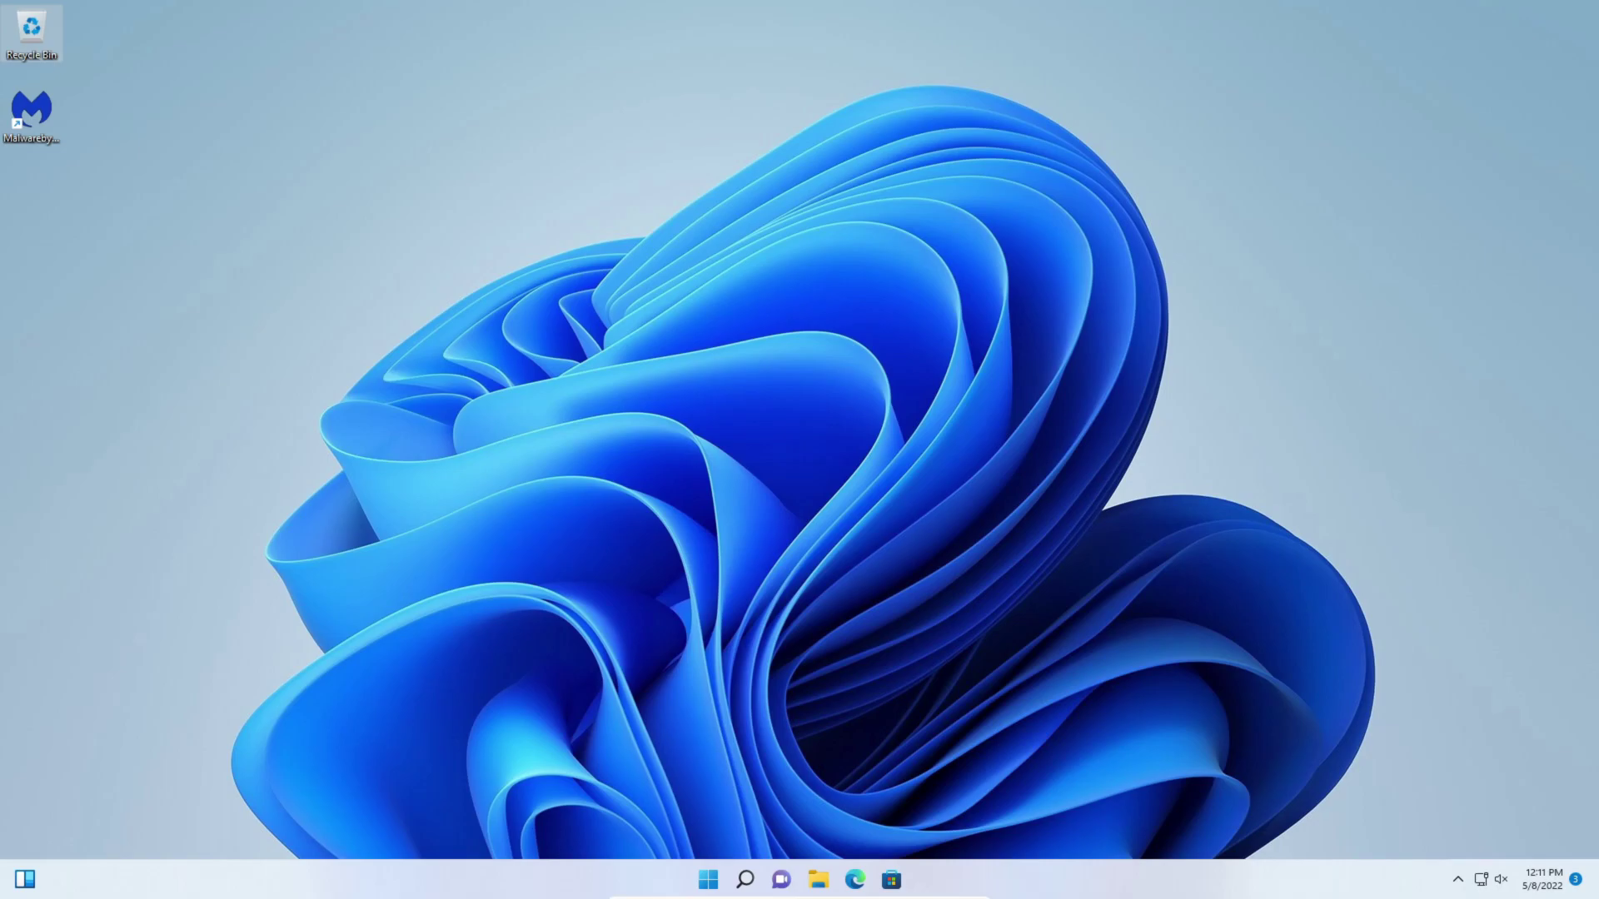
Find and open Task Manager, and disable Cortana as a startup program.
left_click(746, 887)
type("t")
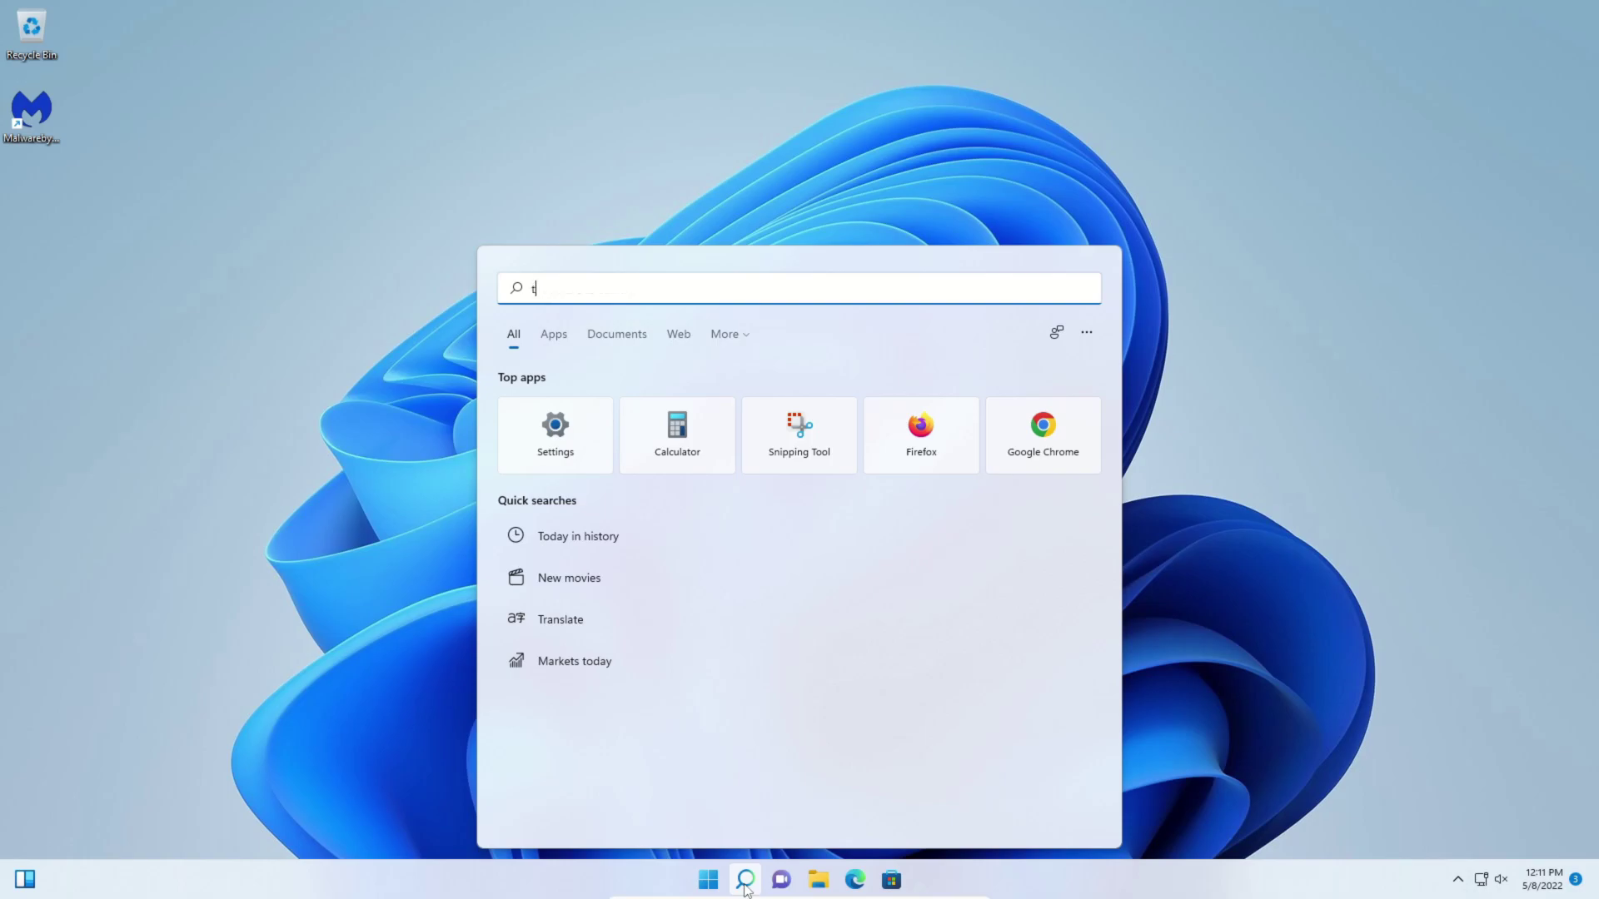
type("ask manager")
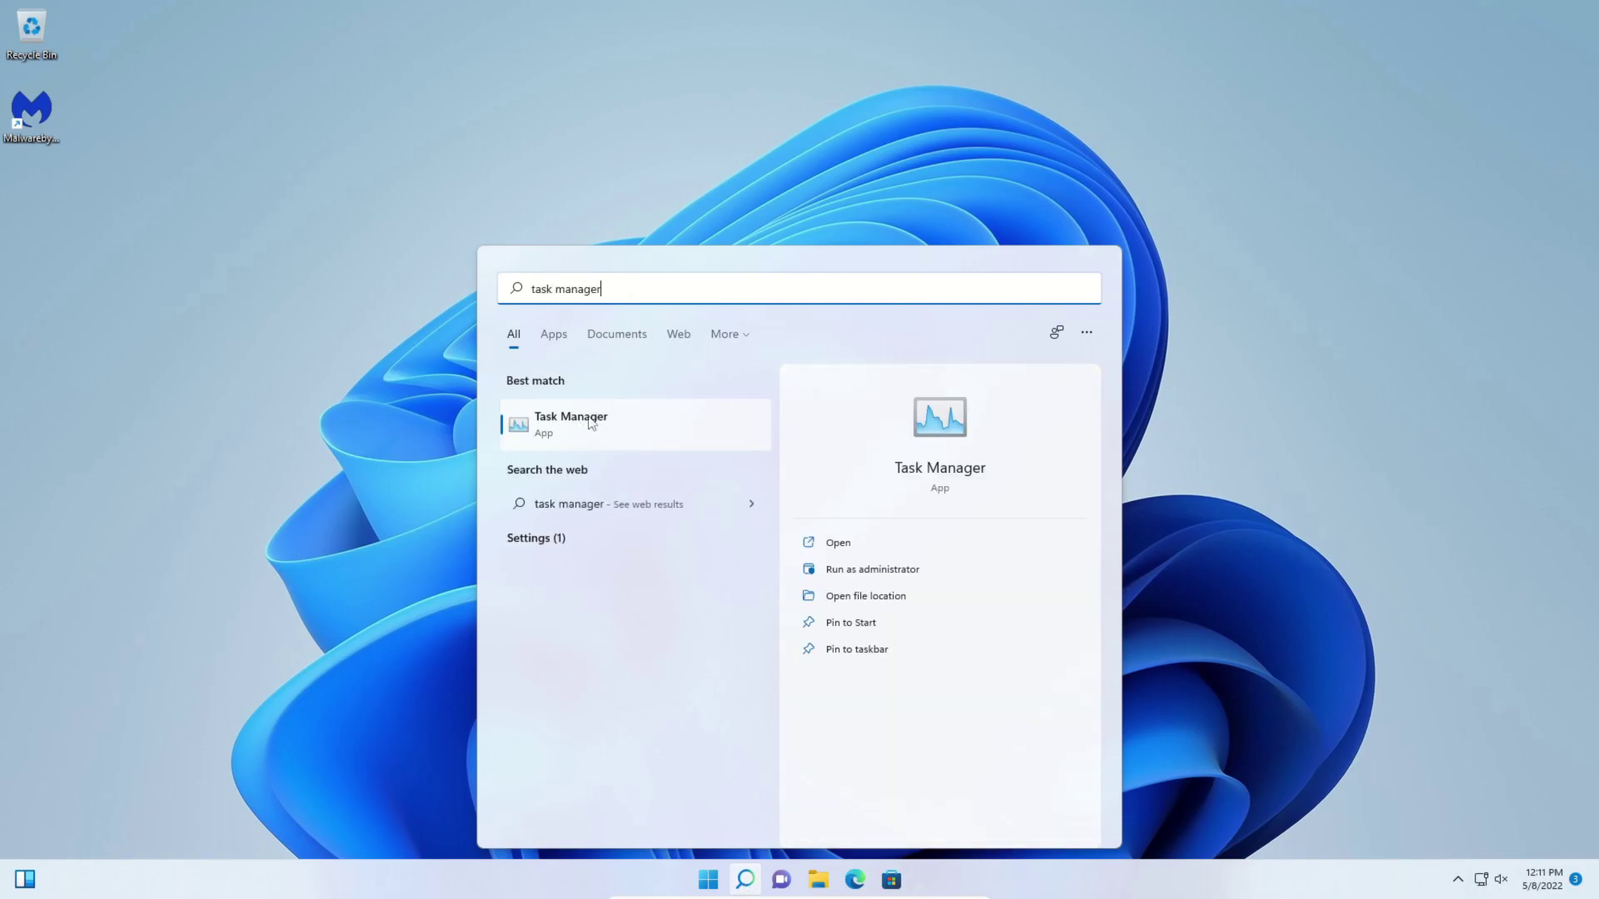
left_click(568, 426)
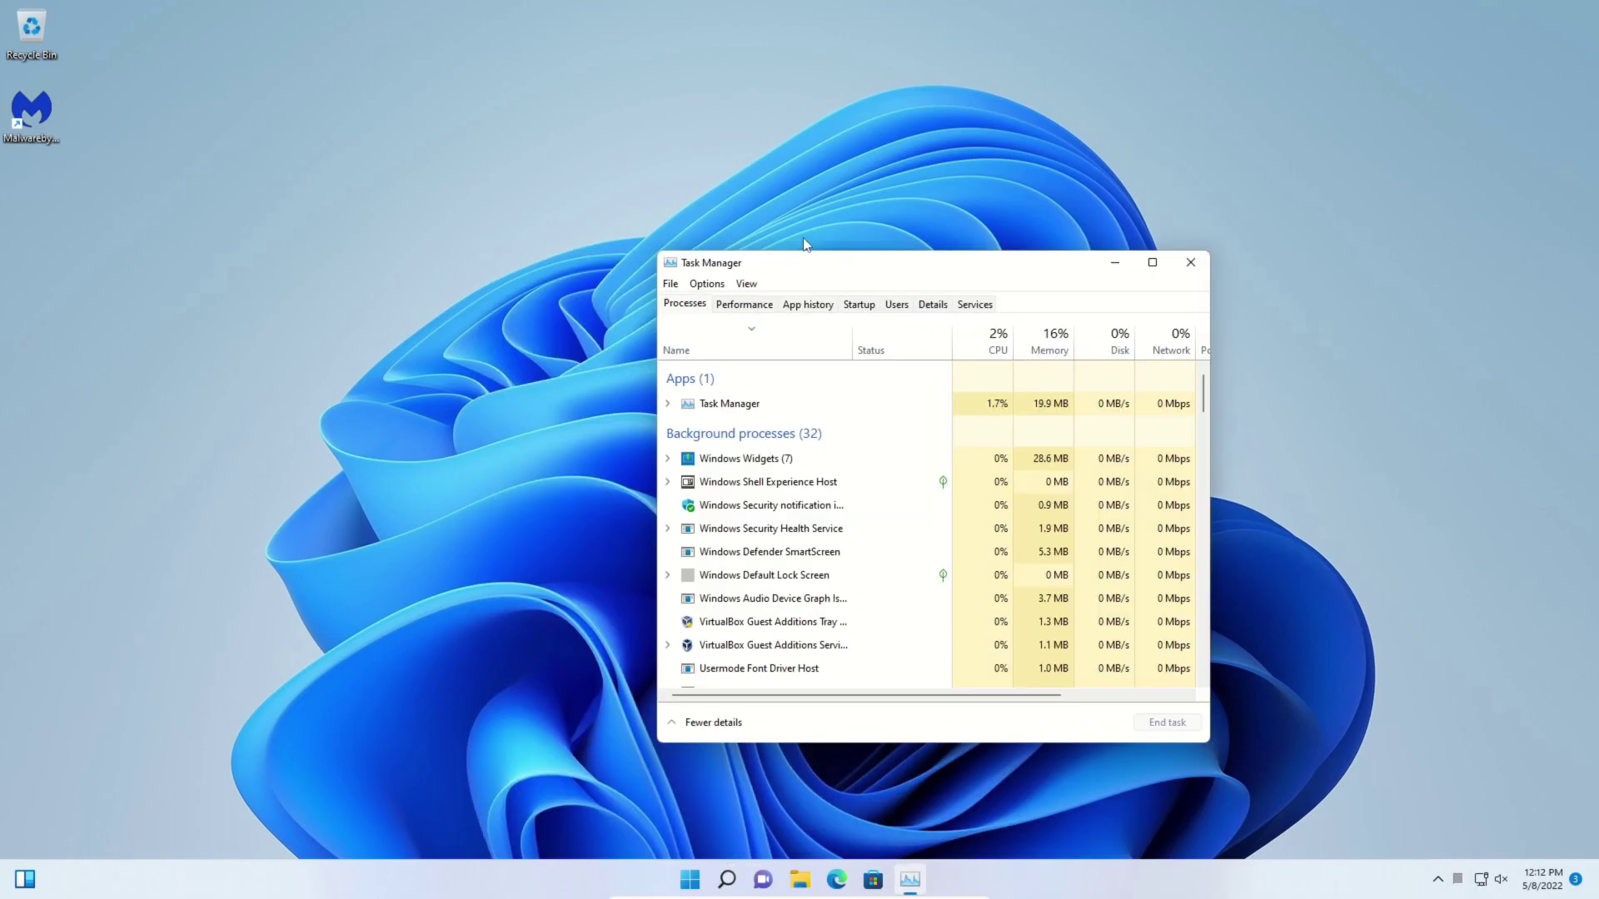
left_click(856, 307)
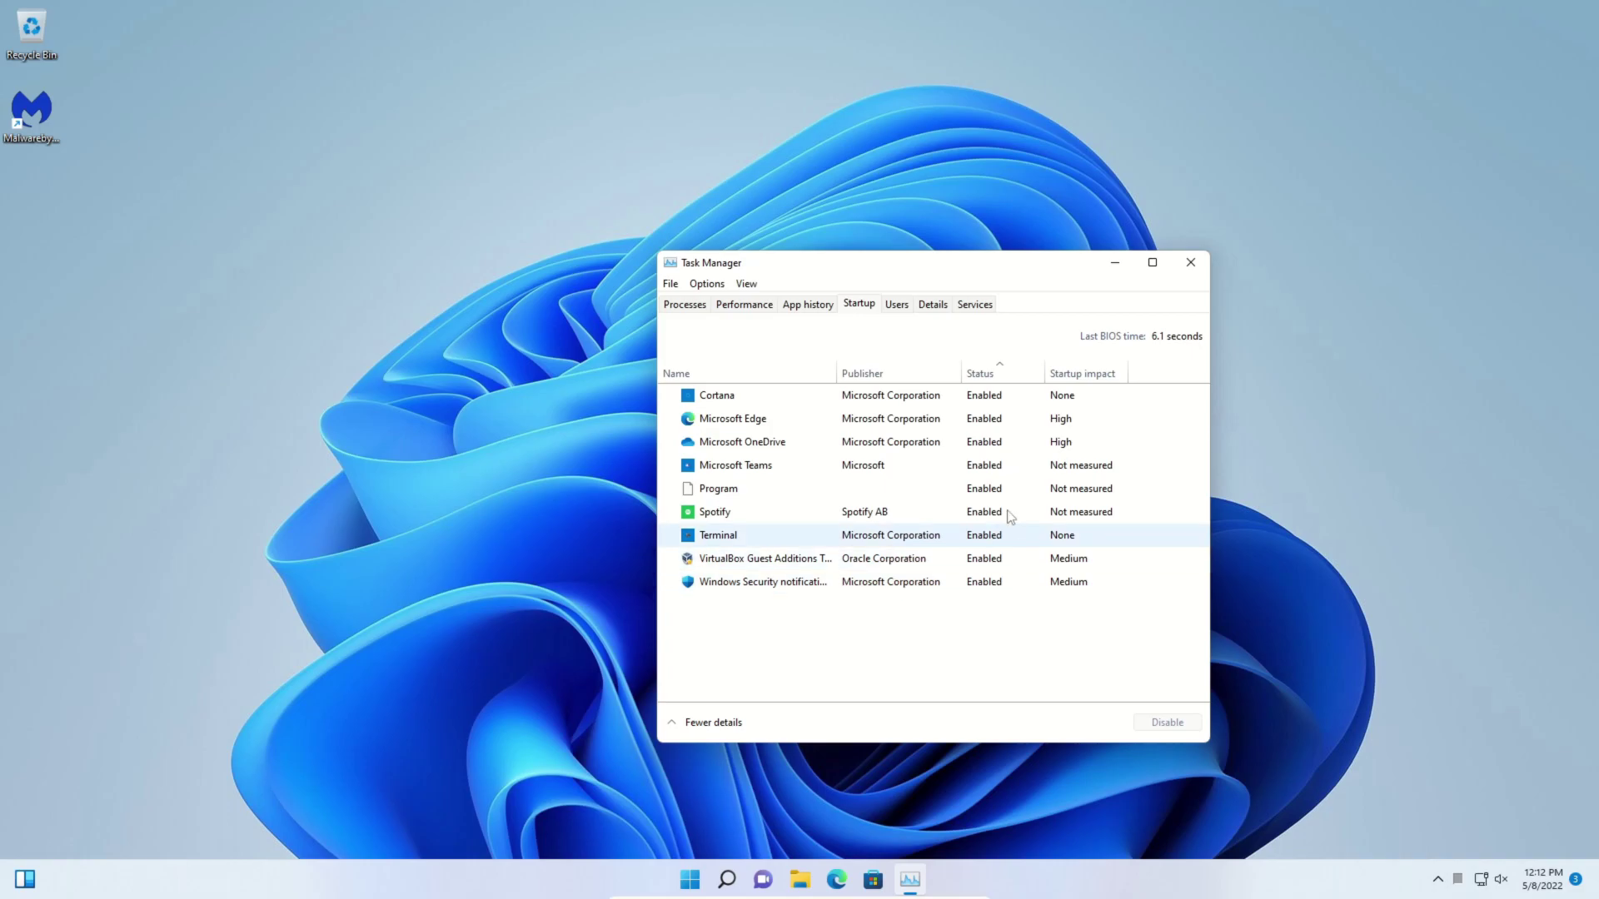
left_click(988, 393)
left_click(1168, 722)
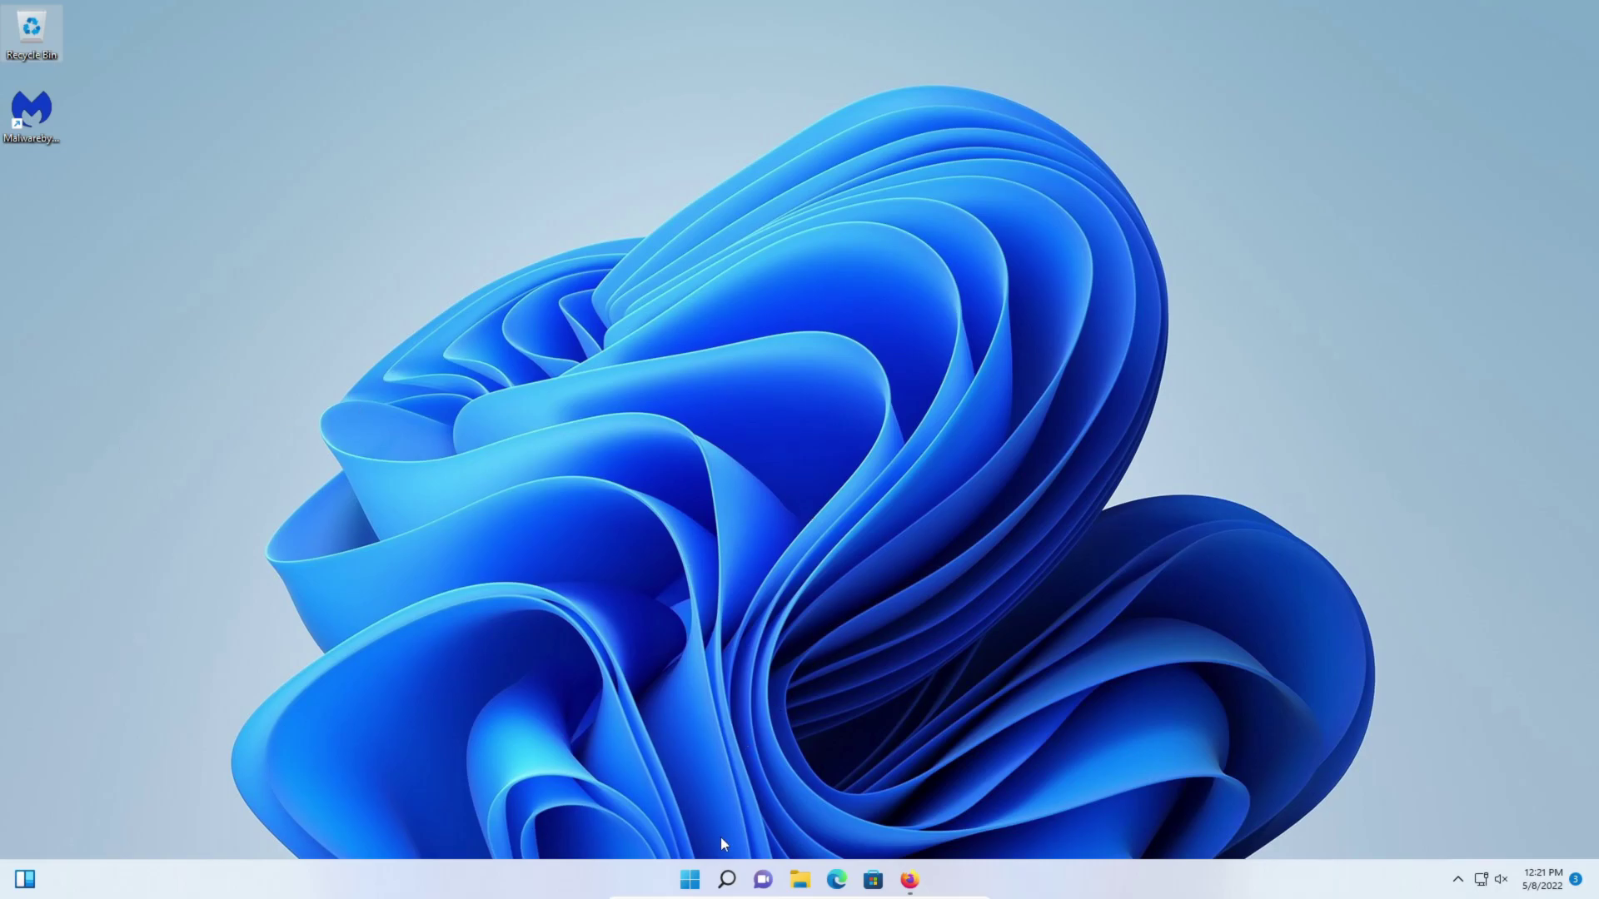
Open the installed programs list in Control Panel and try to uninstall Google Chrome.
left_click(726, 880)
type("control panel")
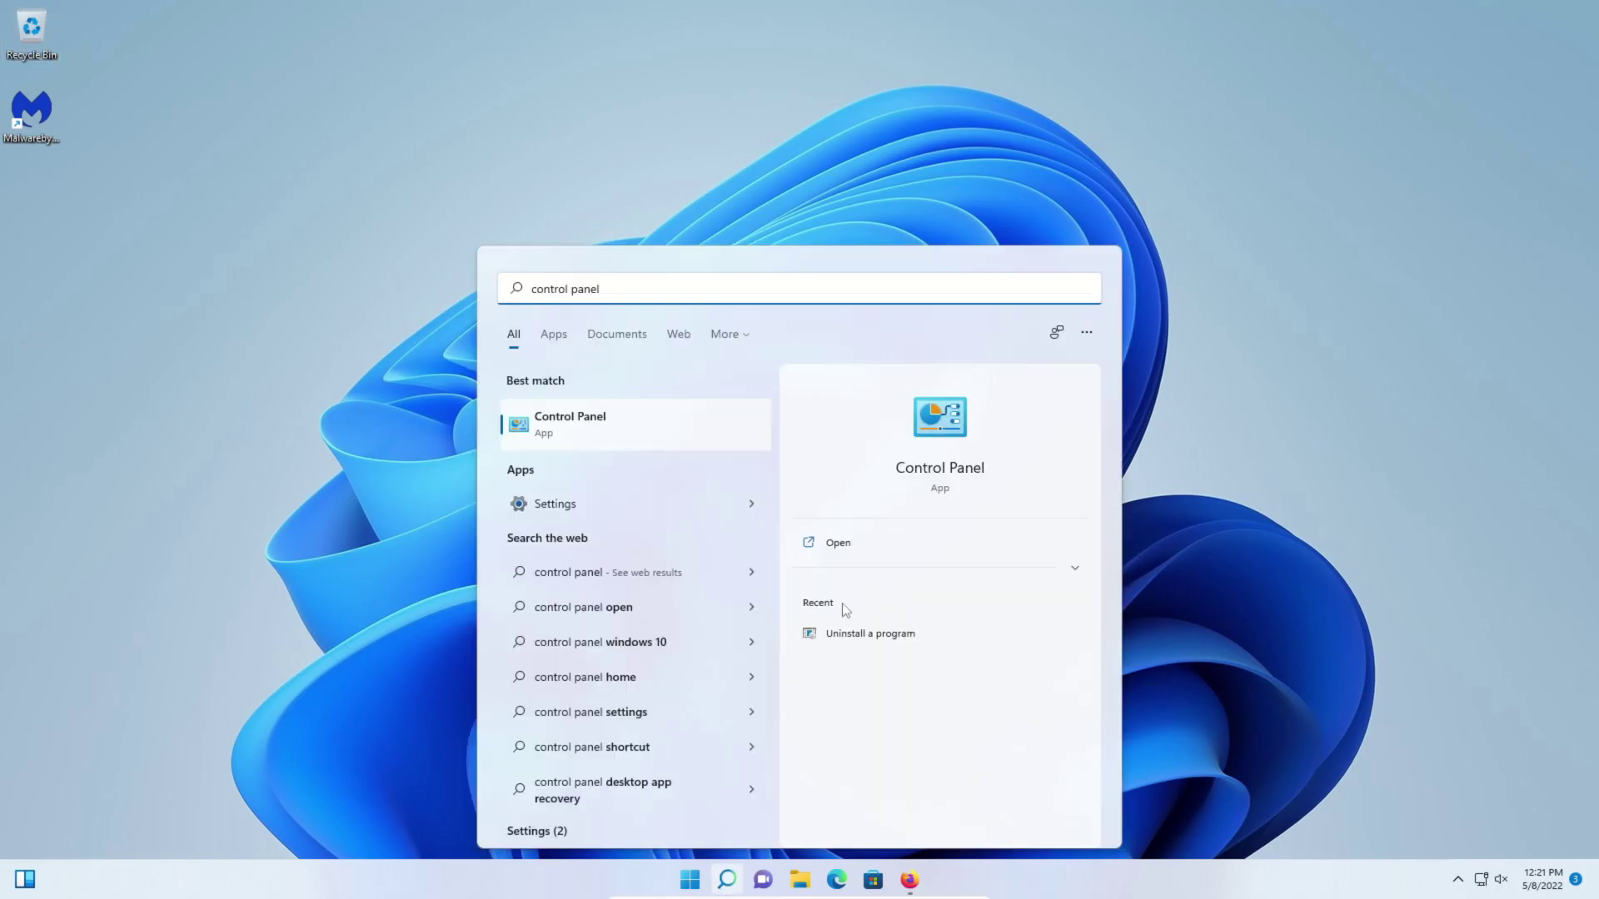
left_click(586, 419)
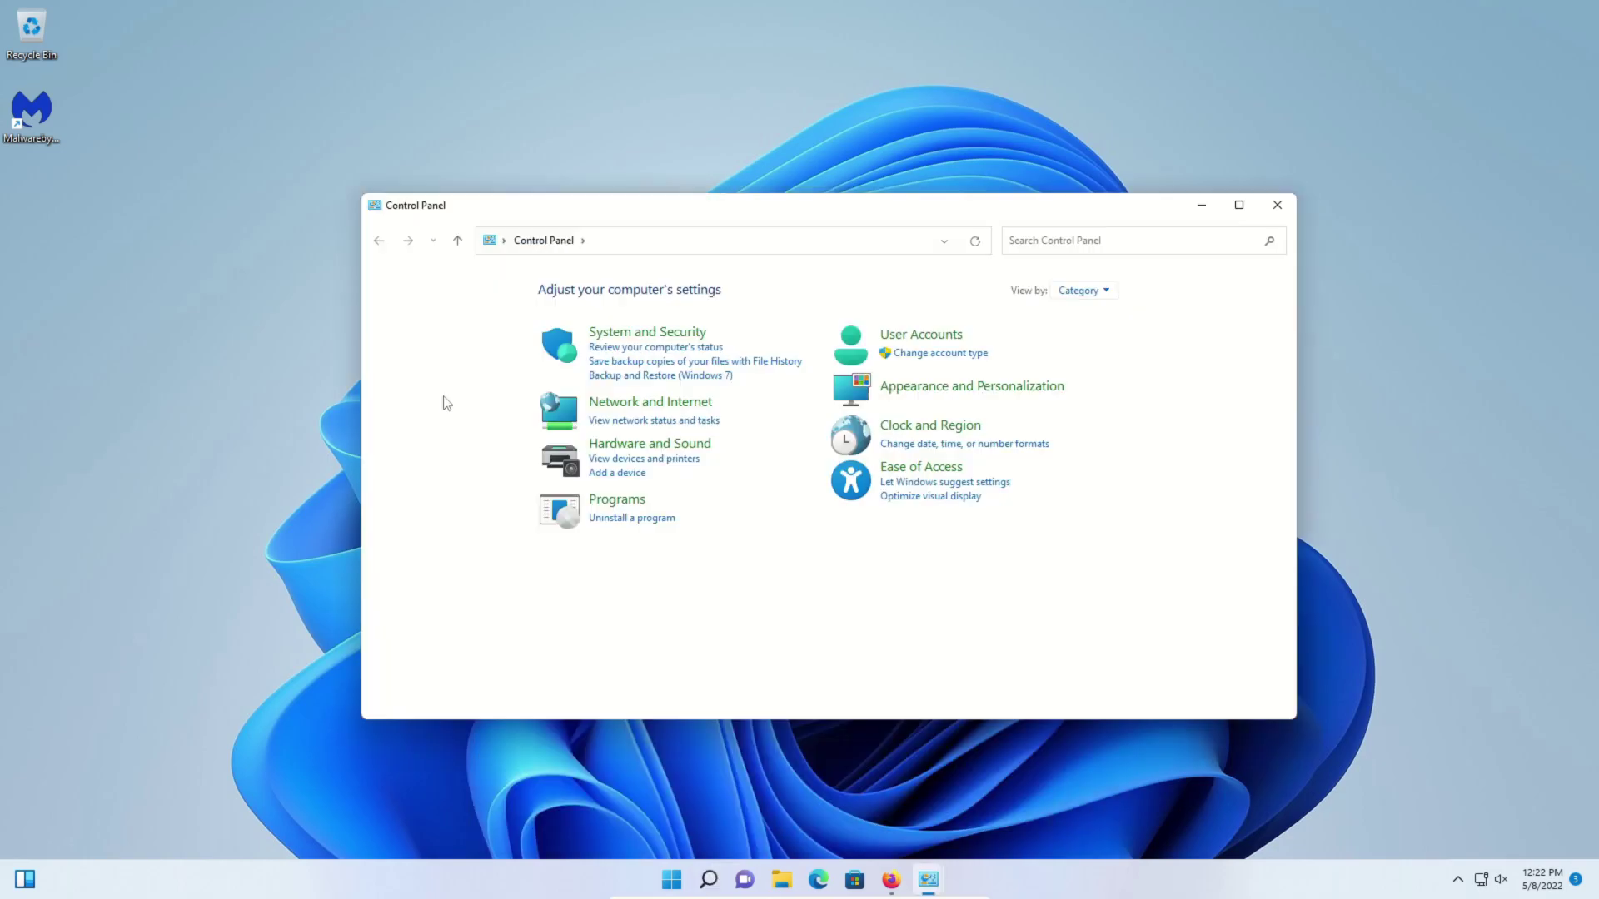
left_click(617, 500)
left_click(617, 292)
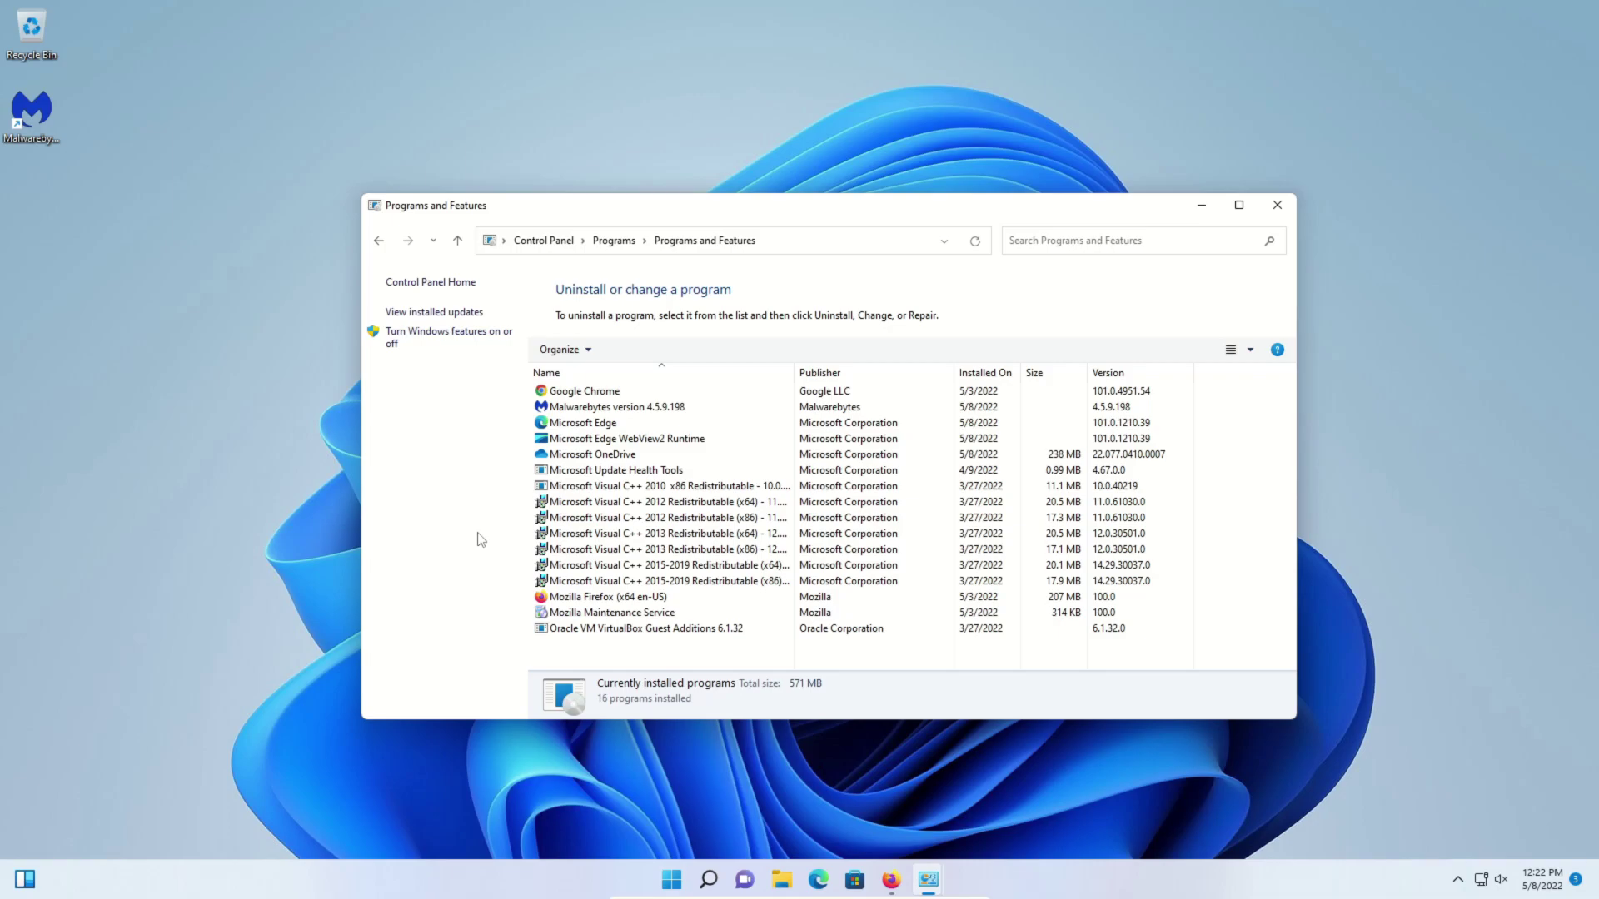
left_click(587, 393)
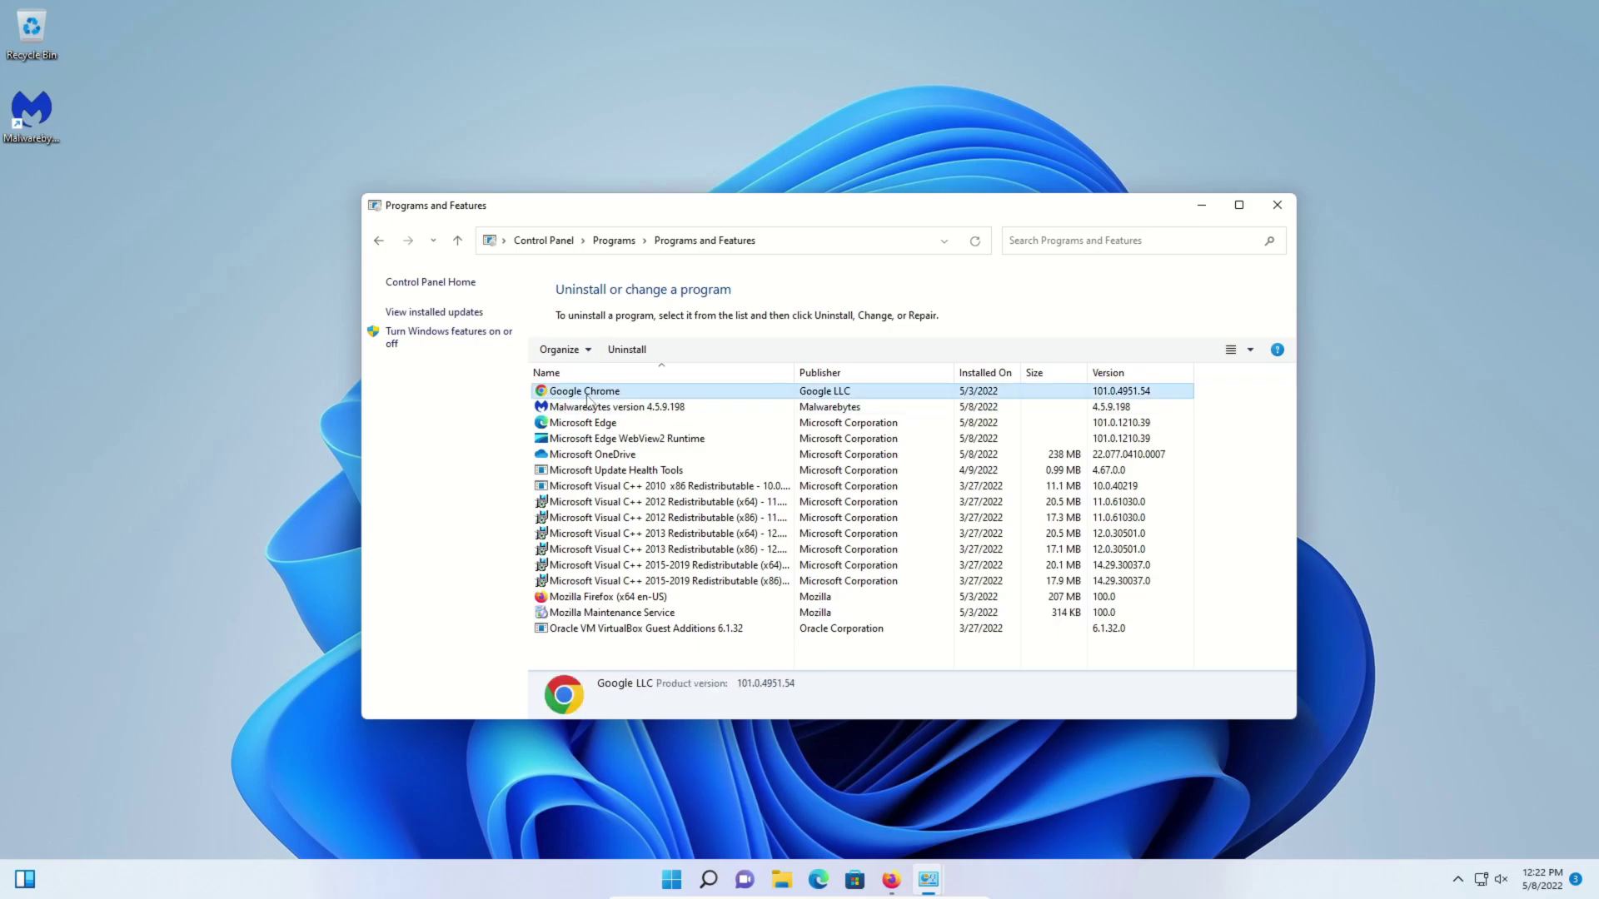
left_click(618, 351)
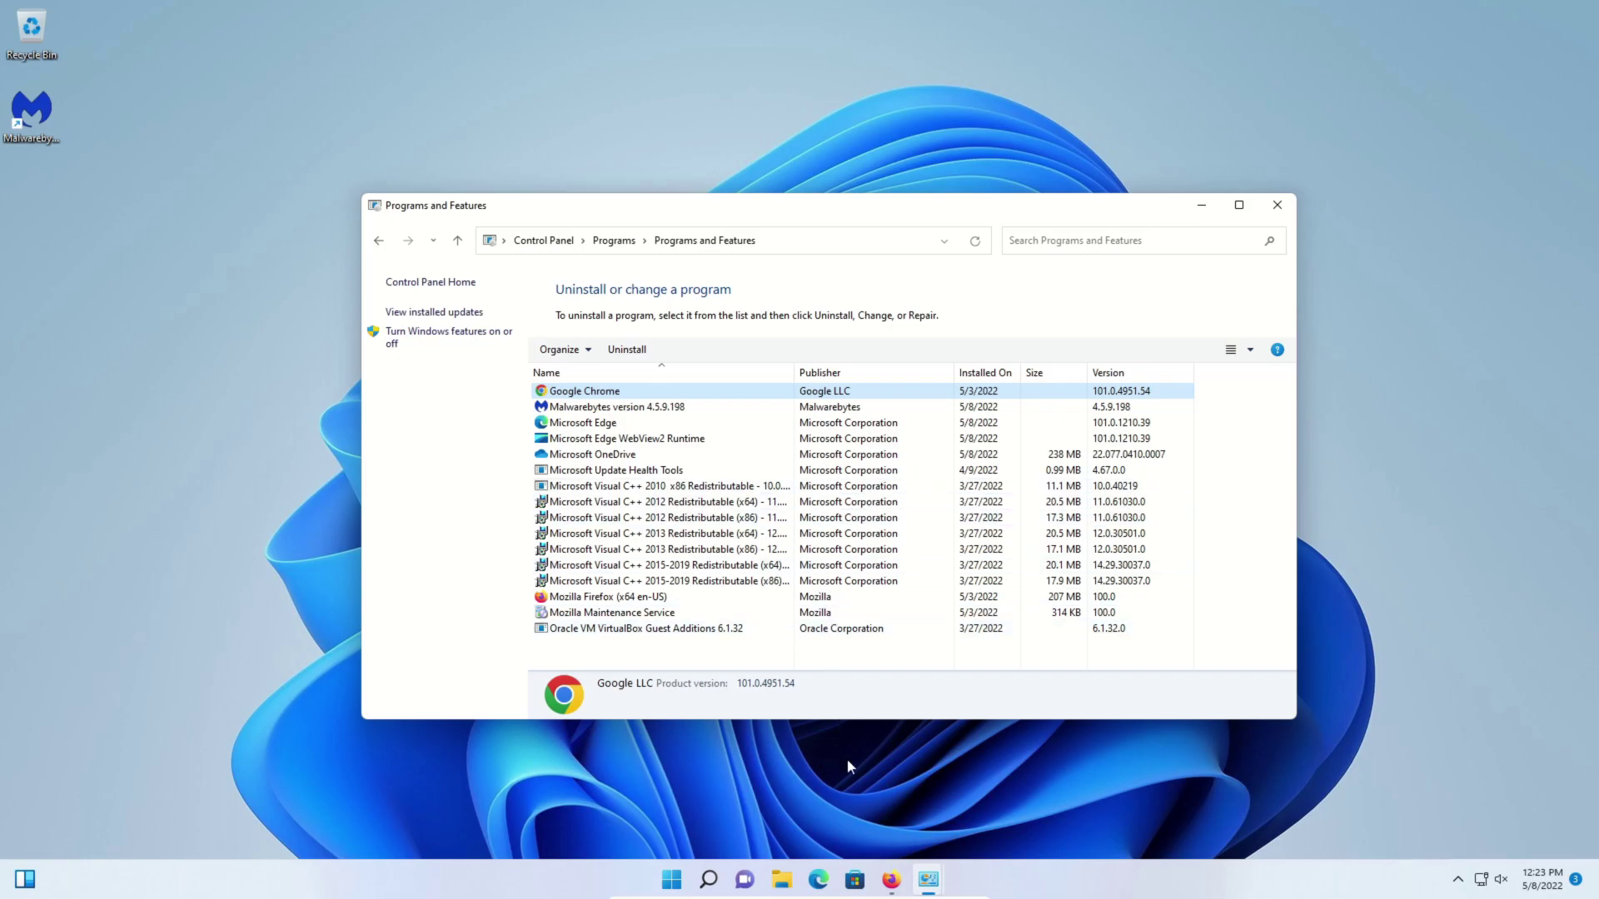
Switch to Firefox to browse the Should I Remove It? site, and select Malwarebytes in the installed programs list.
left_click(892, 879)
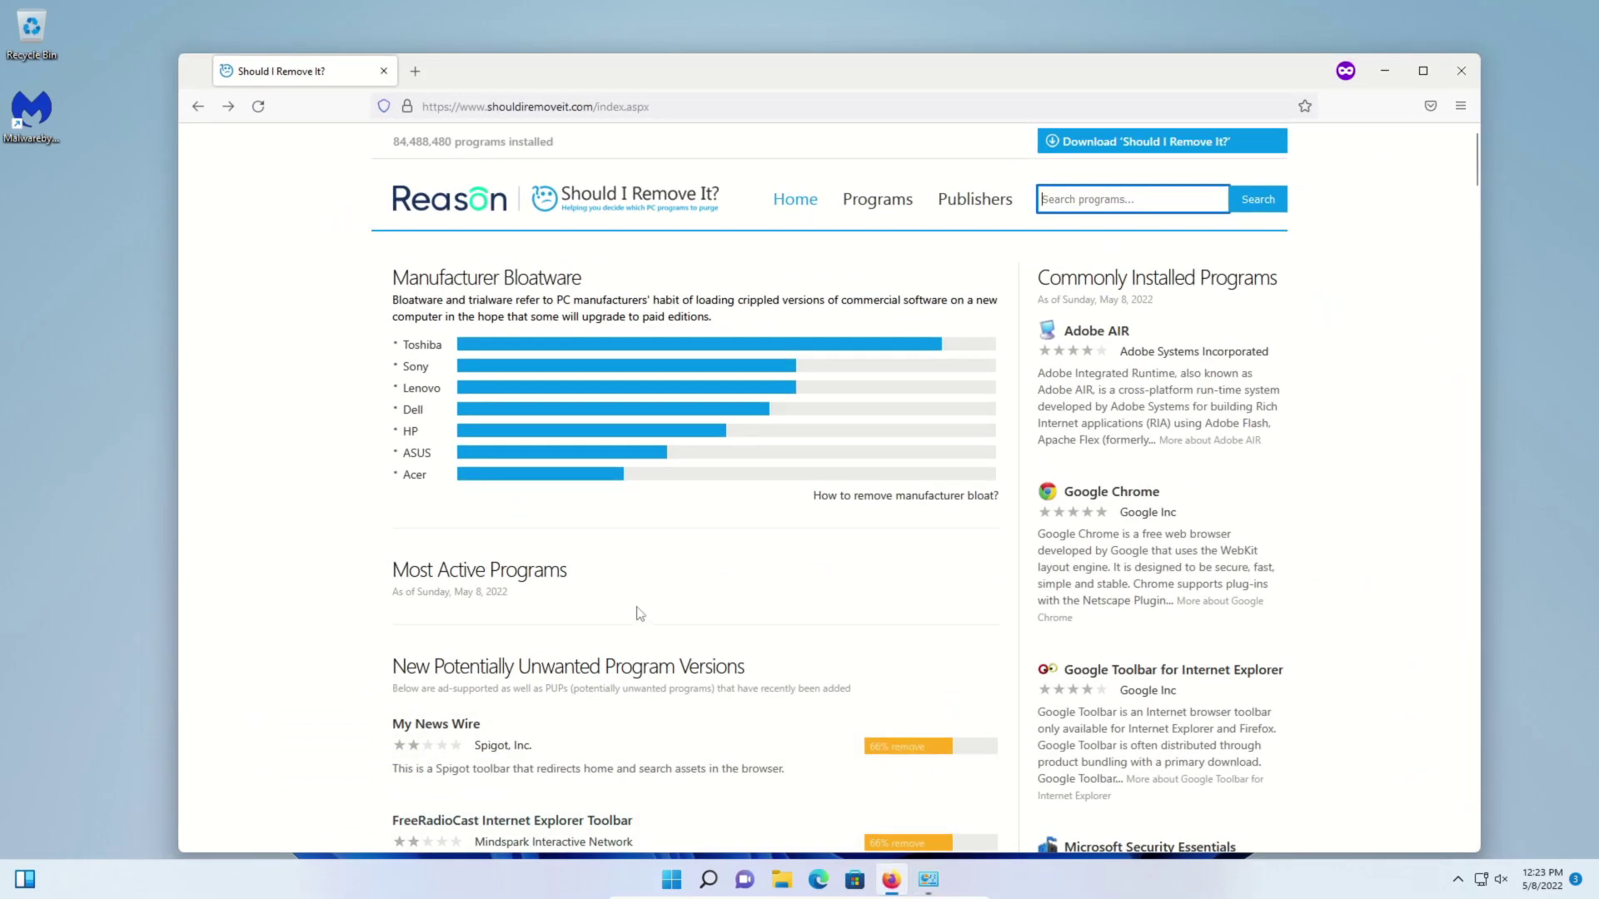
scroll(807, 561, "down", 7)
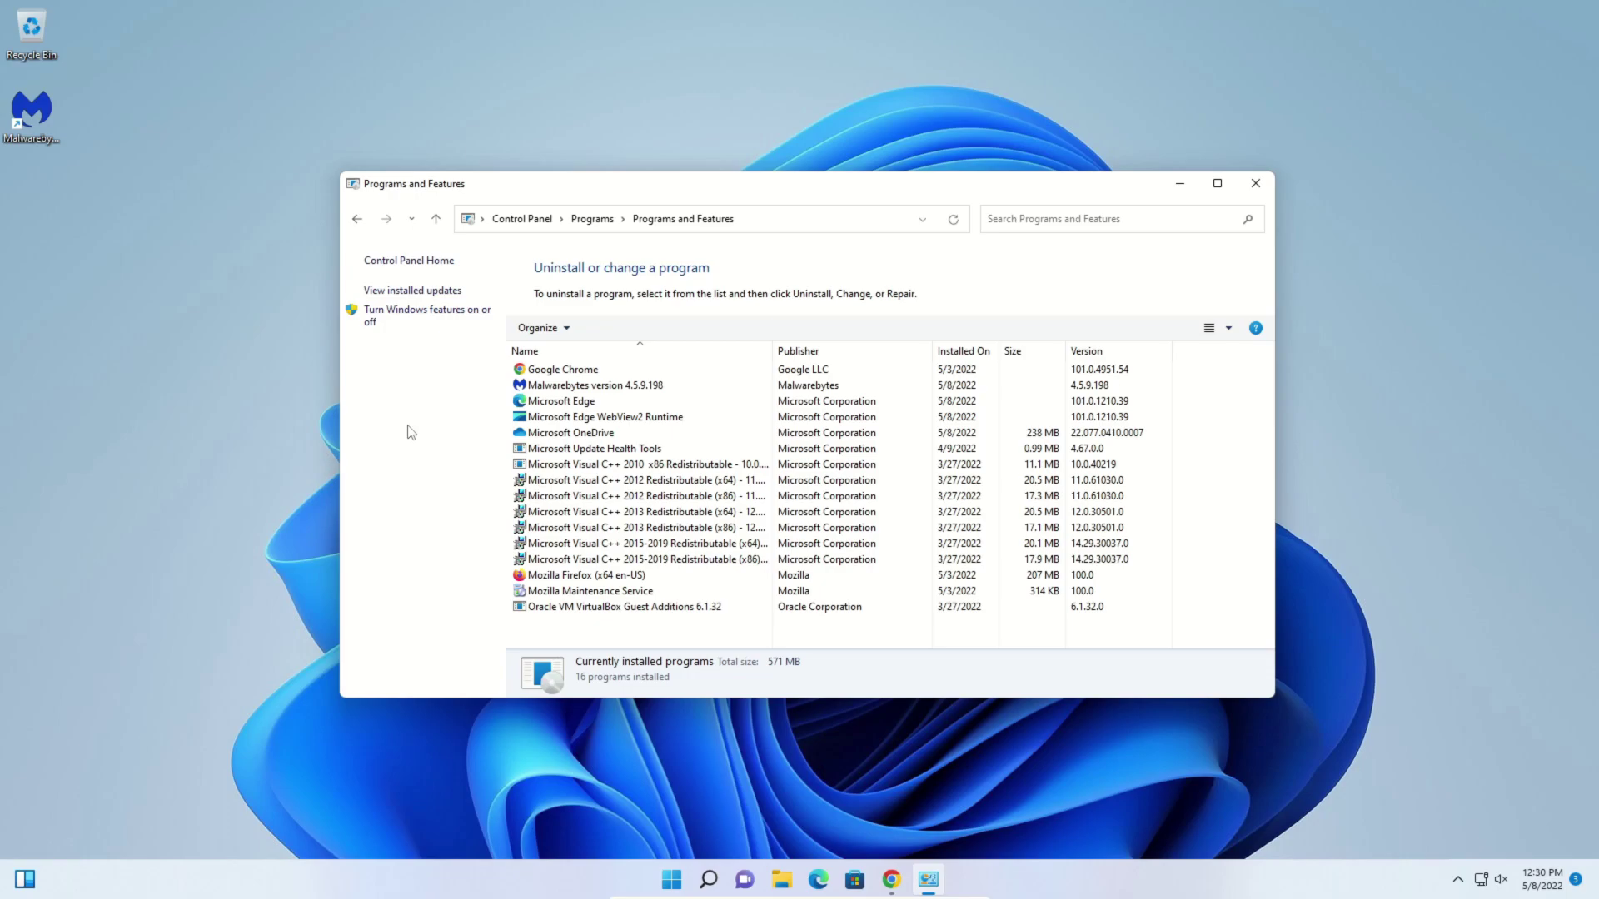
left_click(570, 388)
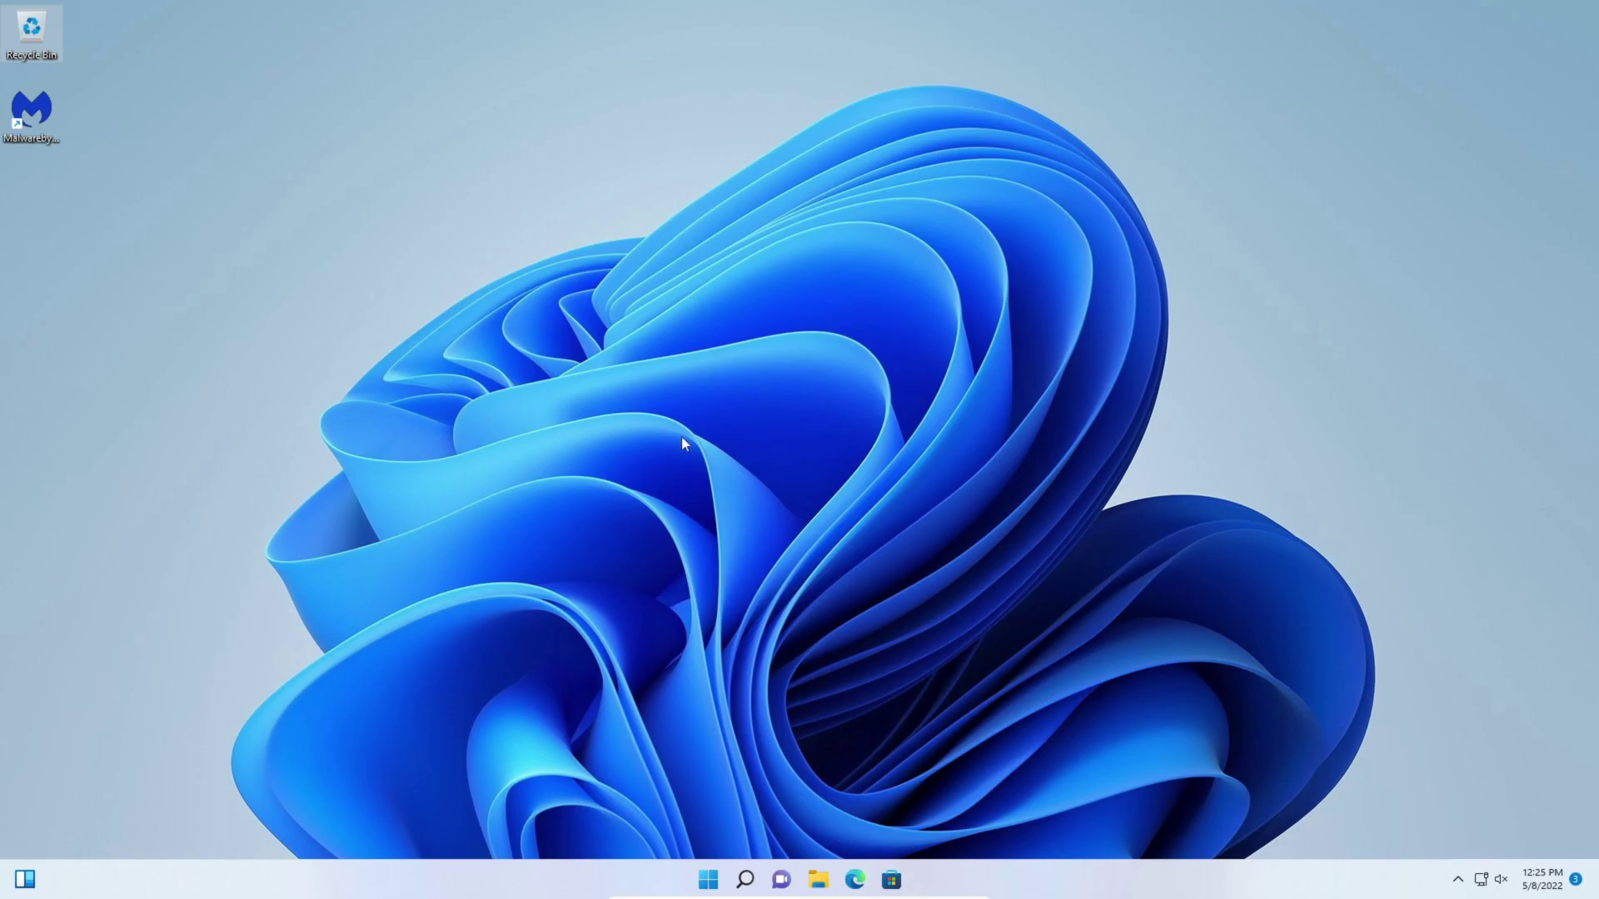
Search Windows for "storage" and open the Storage settings.
left_click(745, 881)
type("storage")
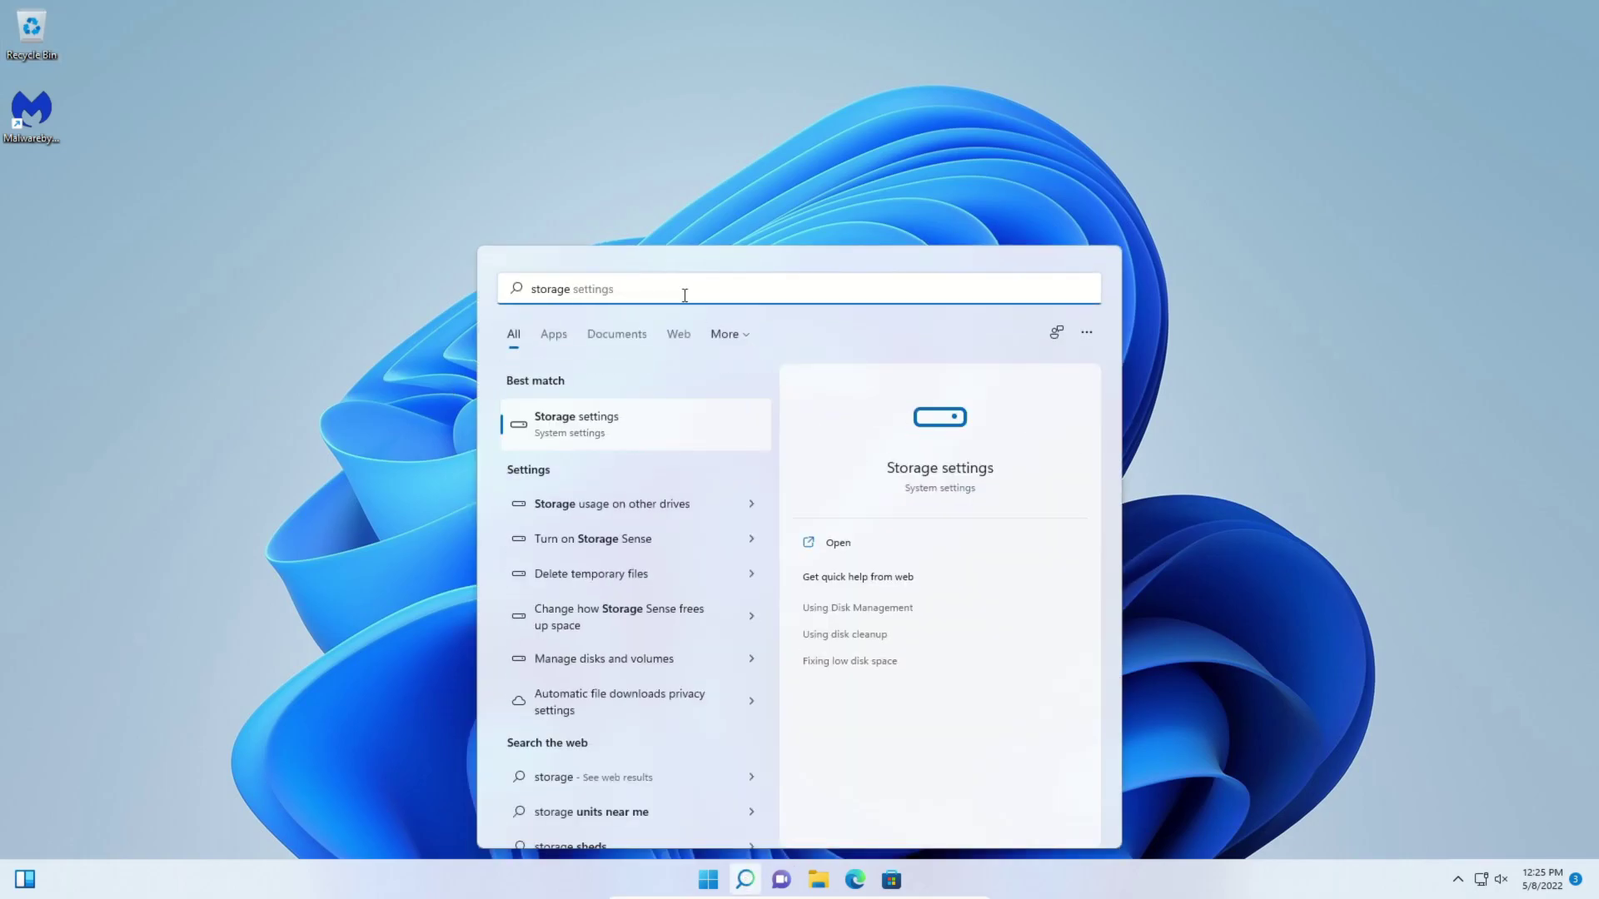
left_click(564, 427)
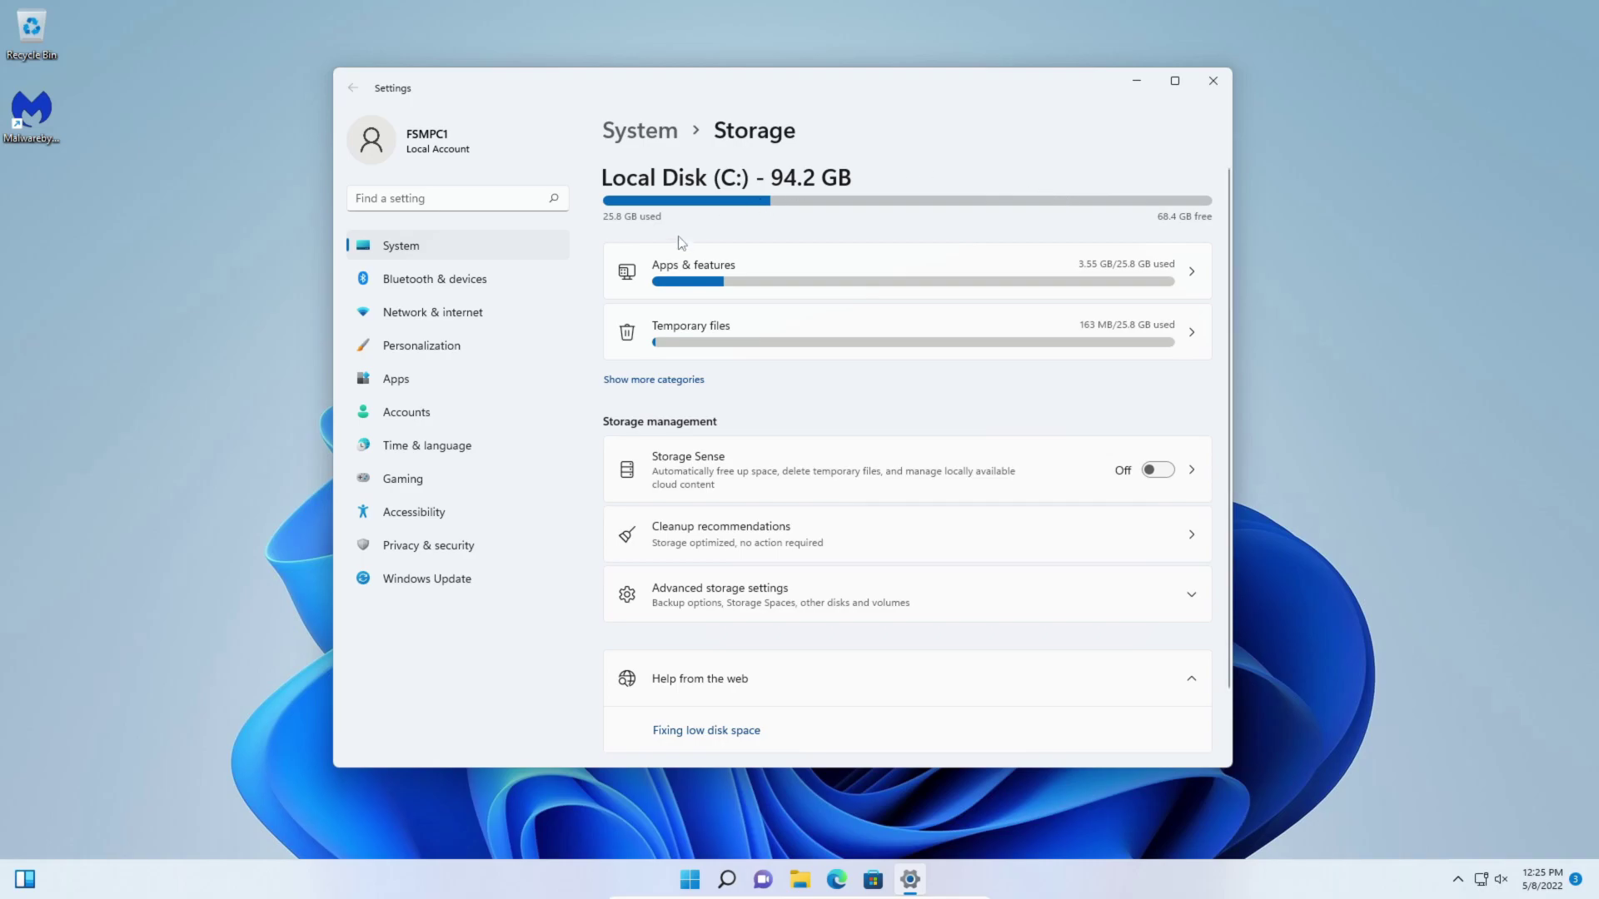
Review the storage usage of all categories on Local Disk (C:), and return to the Storage overview.
left_click(655, 382)
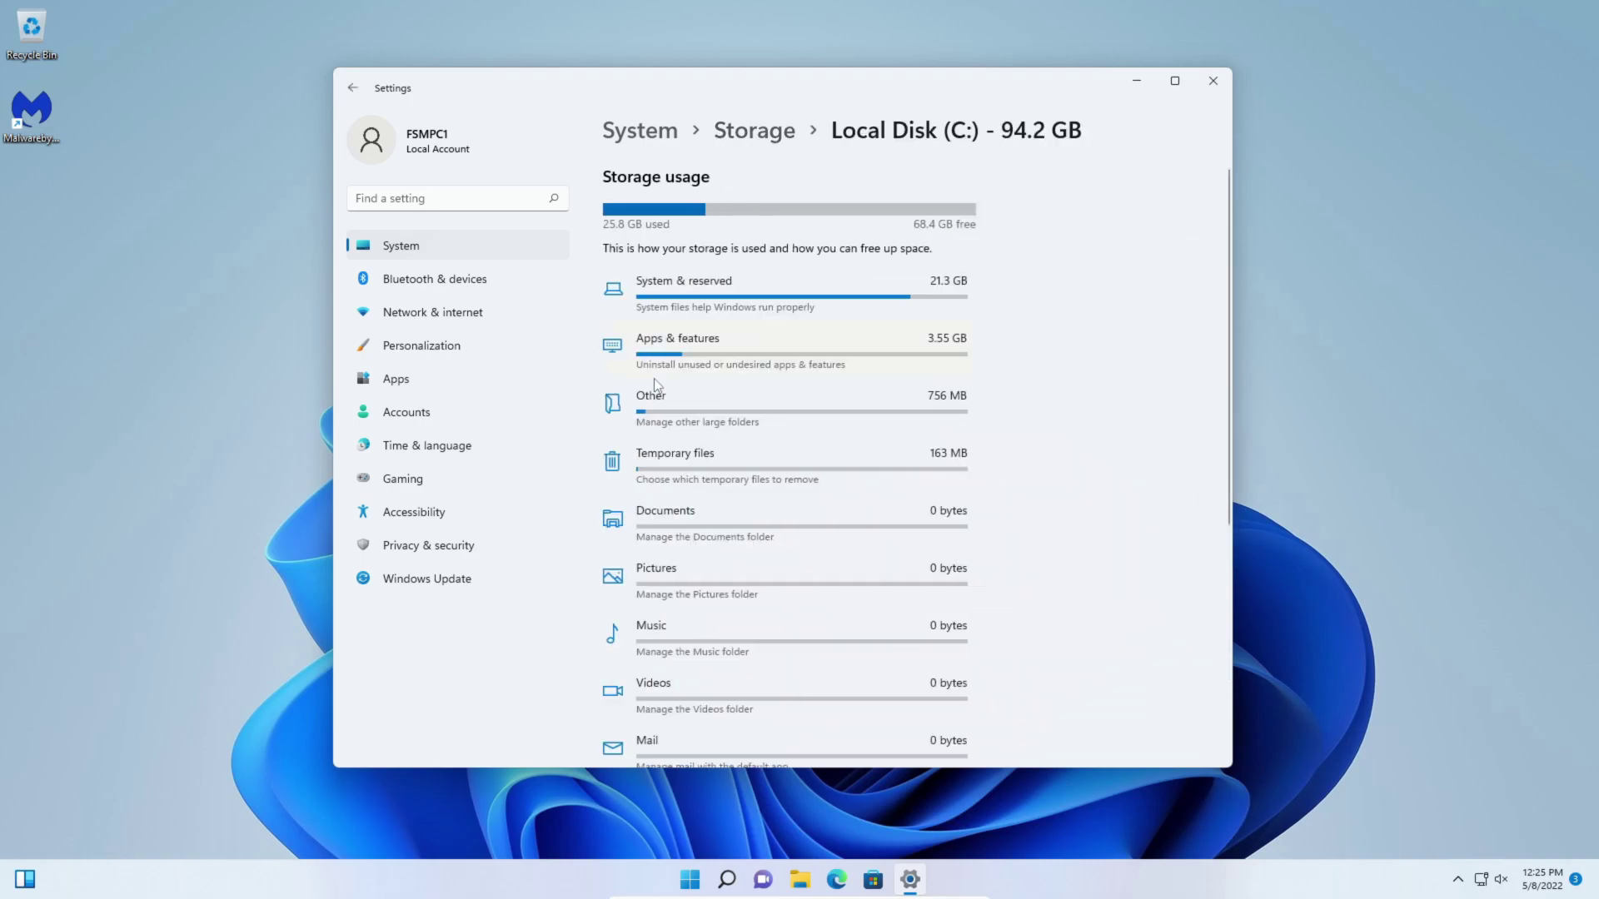
scroll(708, 407, "down", 1)
scroll(707, 406, "down", 3)
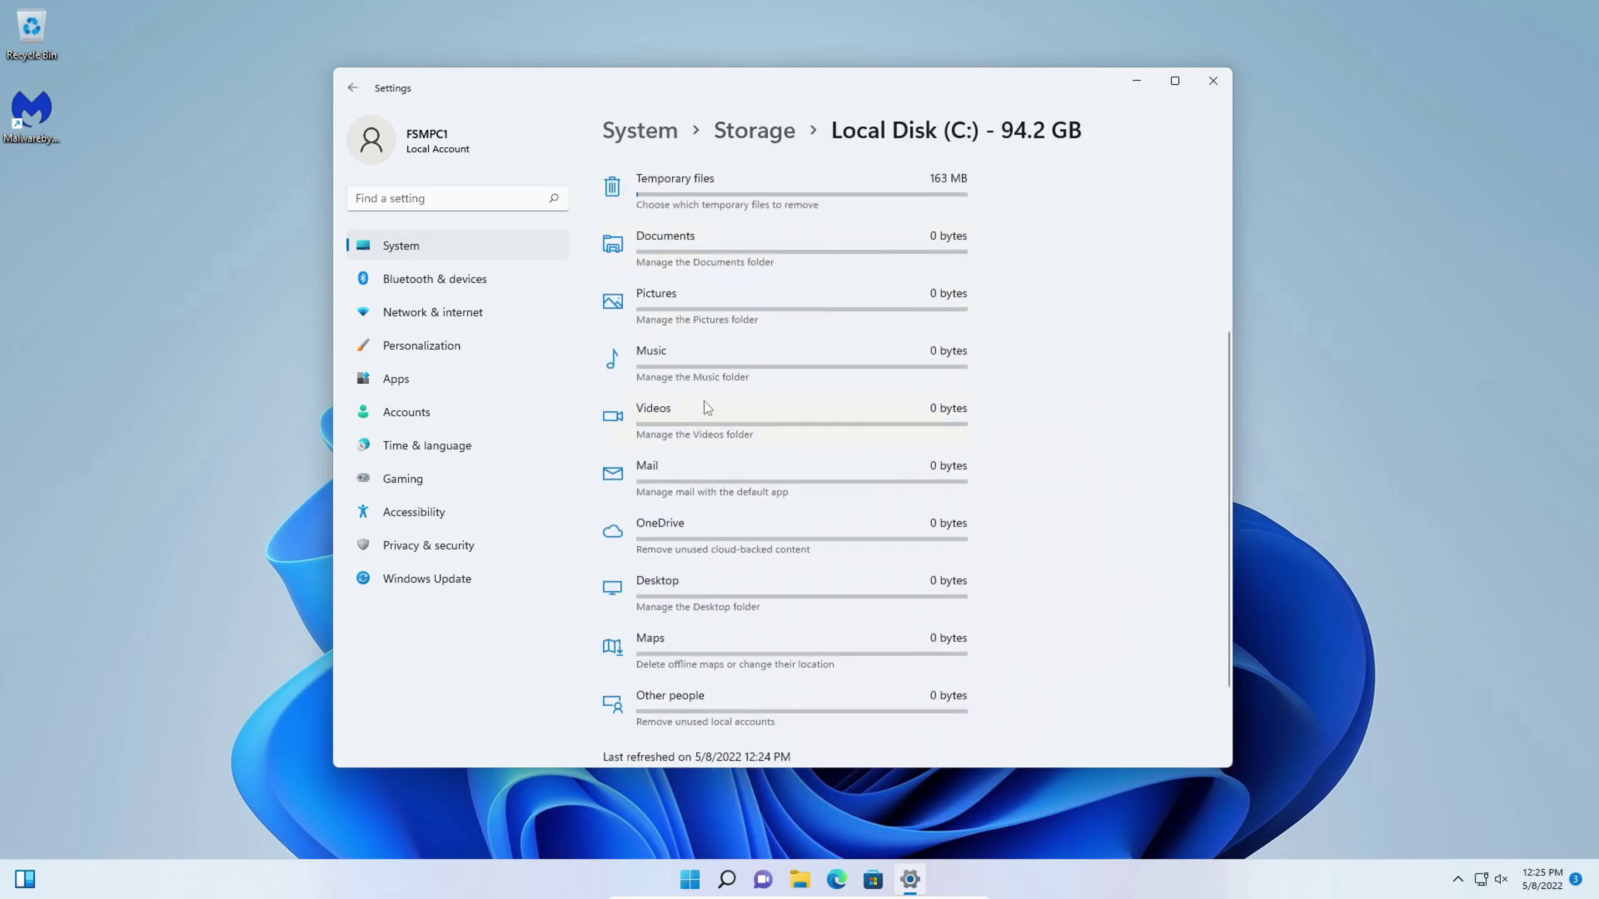
scroll(704, 406, "up", 1)
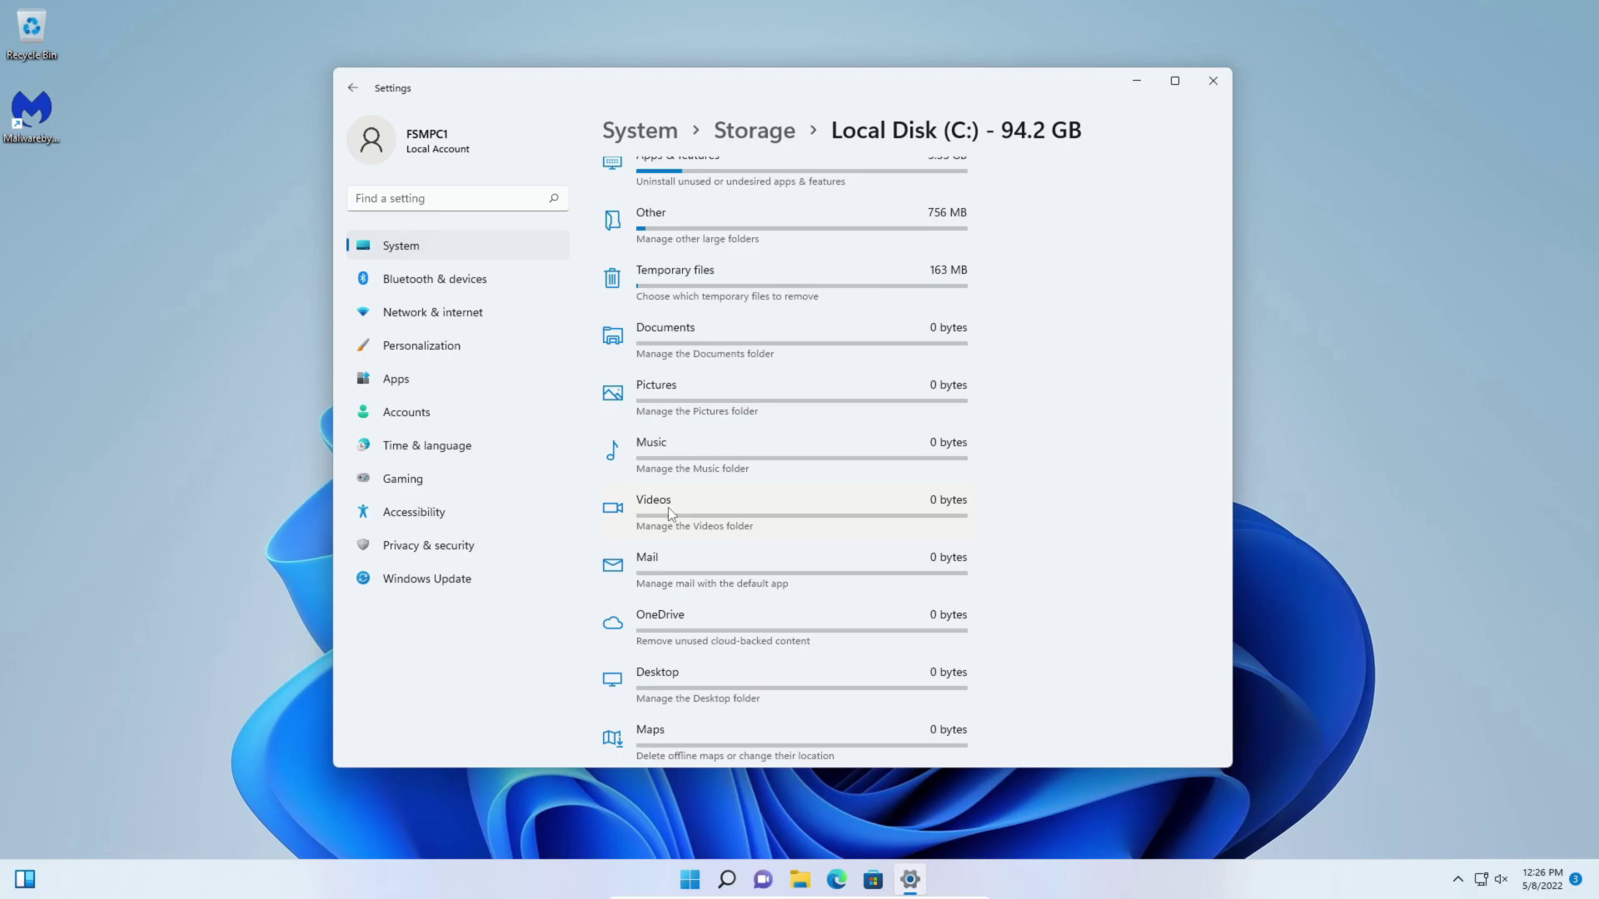
left_click(353, 88)
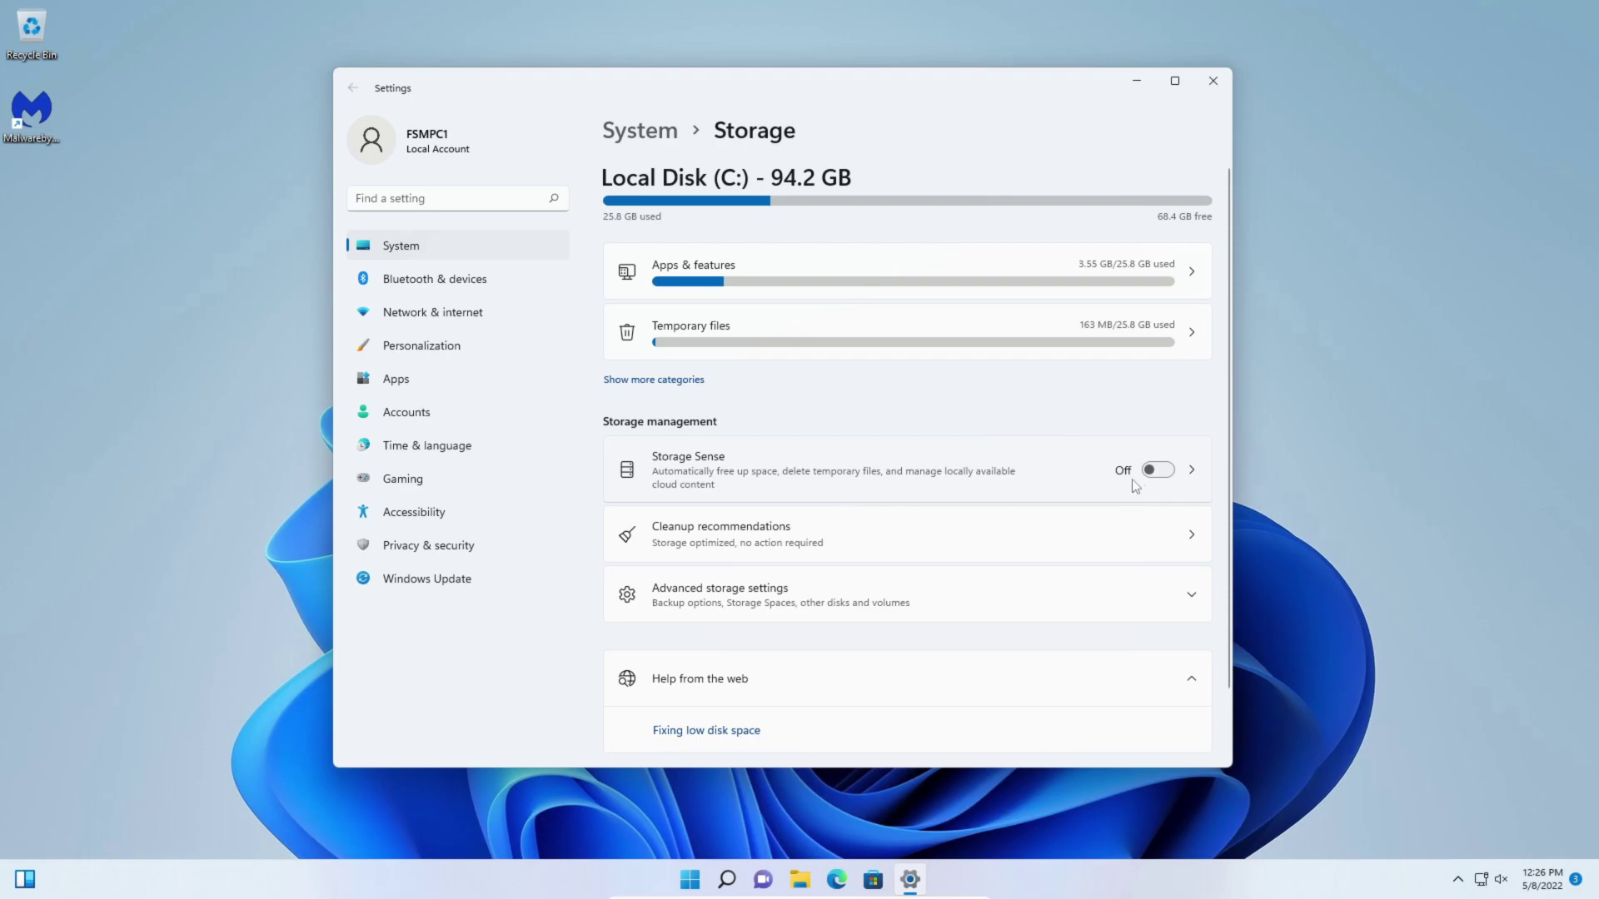
Turn on Storage Sense and check its cleanup schedule options.
left_click(1154, 471)
left_click(1193, 472)
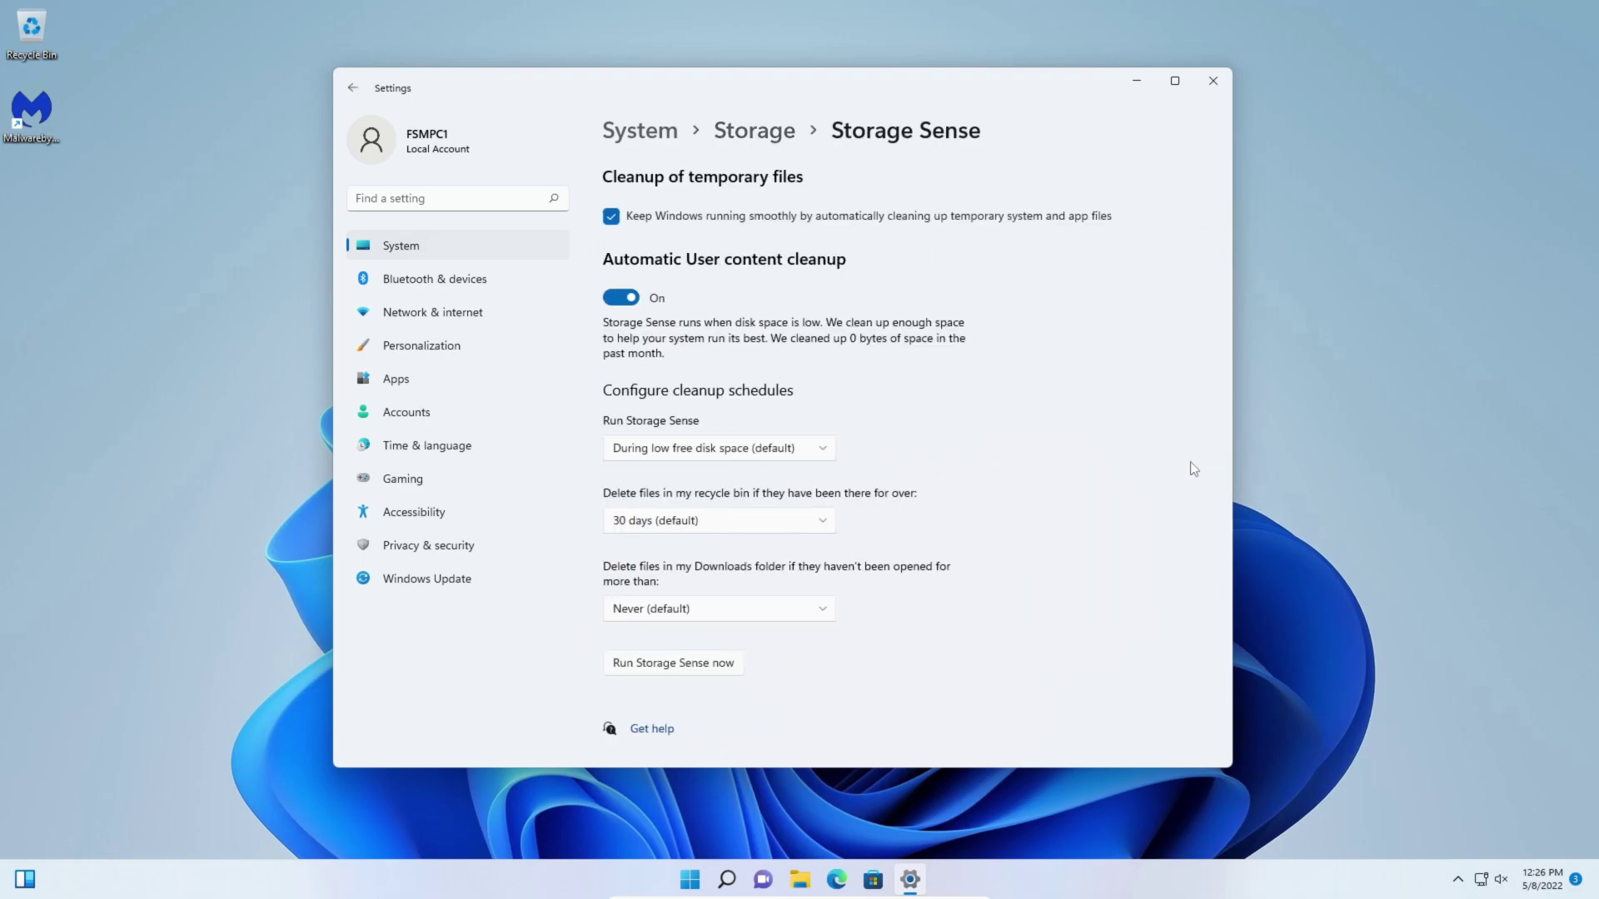
key("alt+Left")
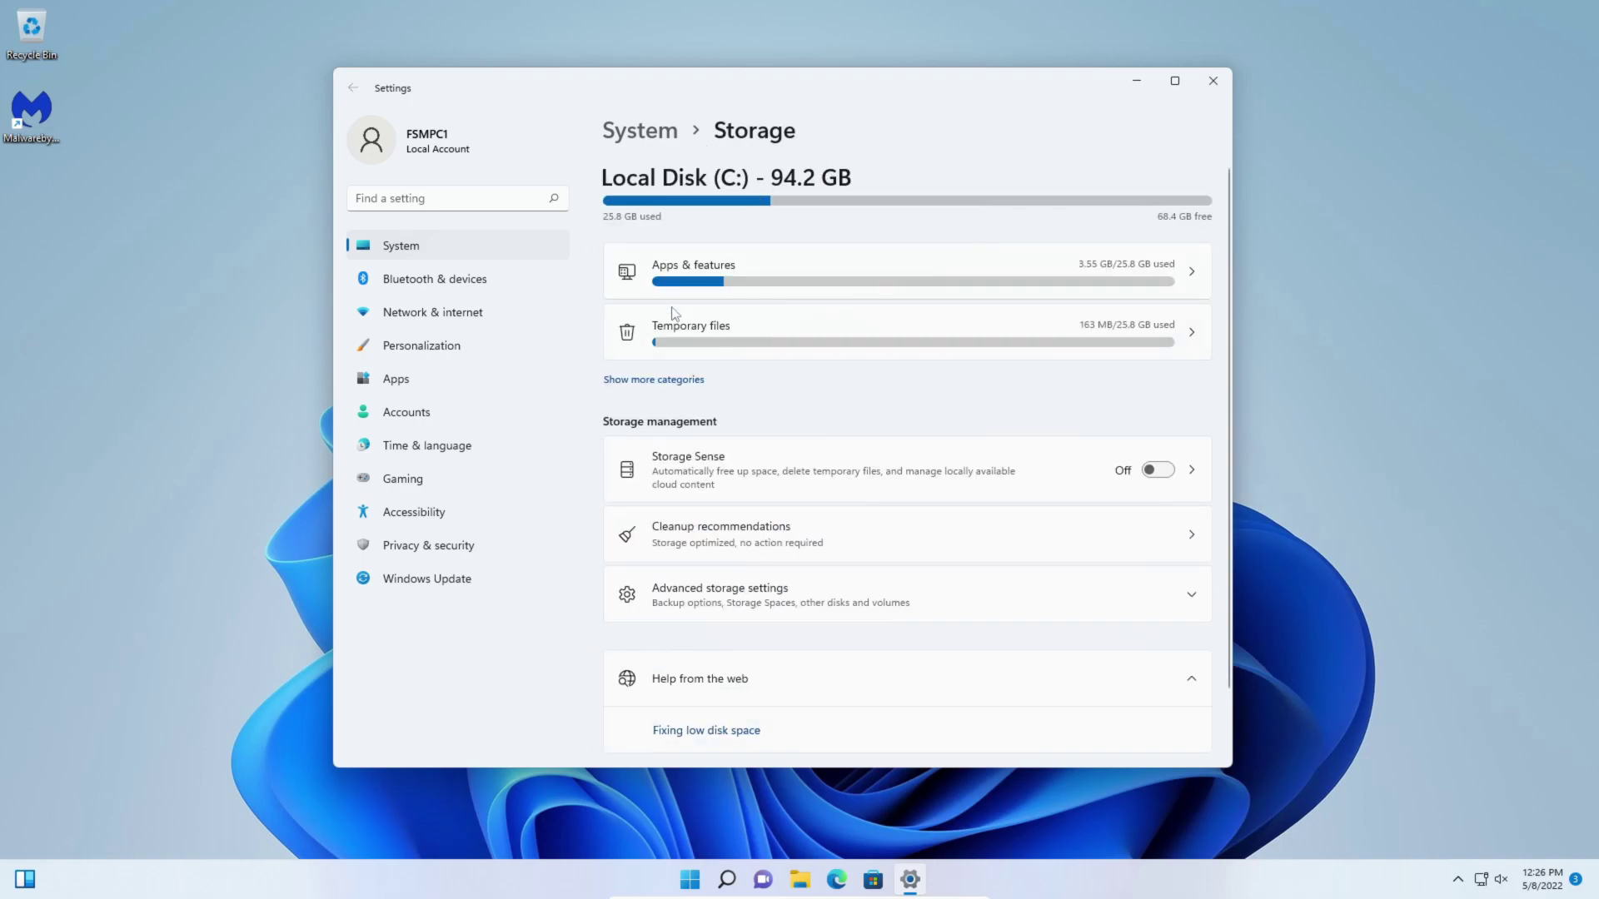
Show more storage categories for Local Disk (C:).
left_click(662, 381)
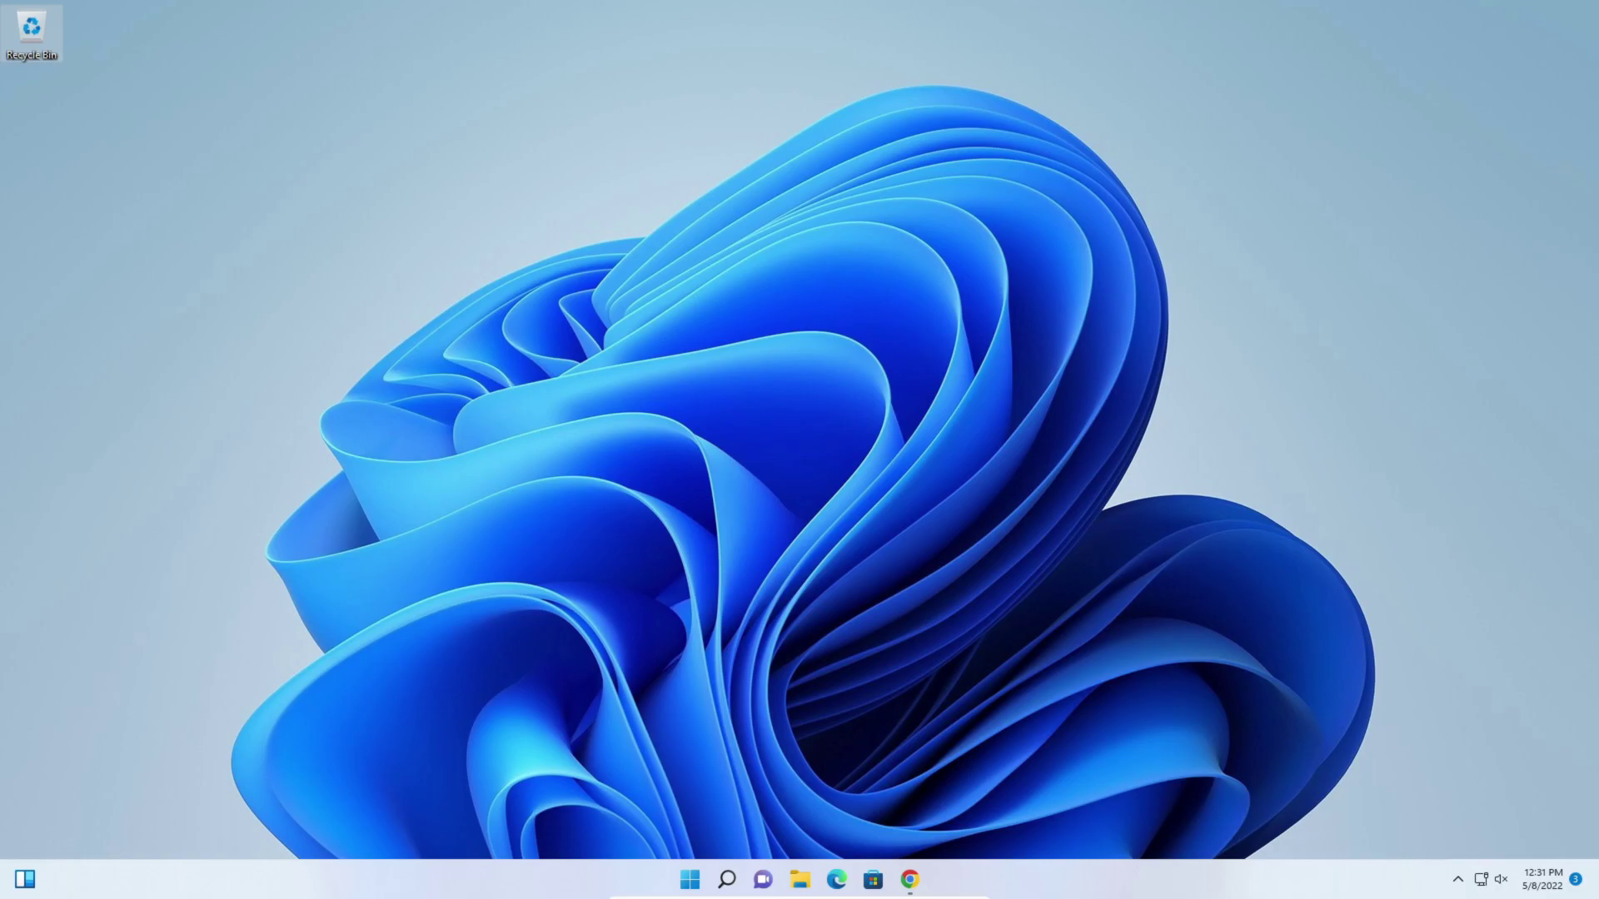
Switch to Google Chrome and check for browser updates on the About Google Chrome page.
left_click(911, 878)
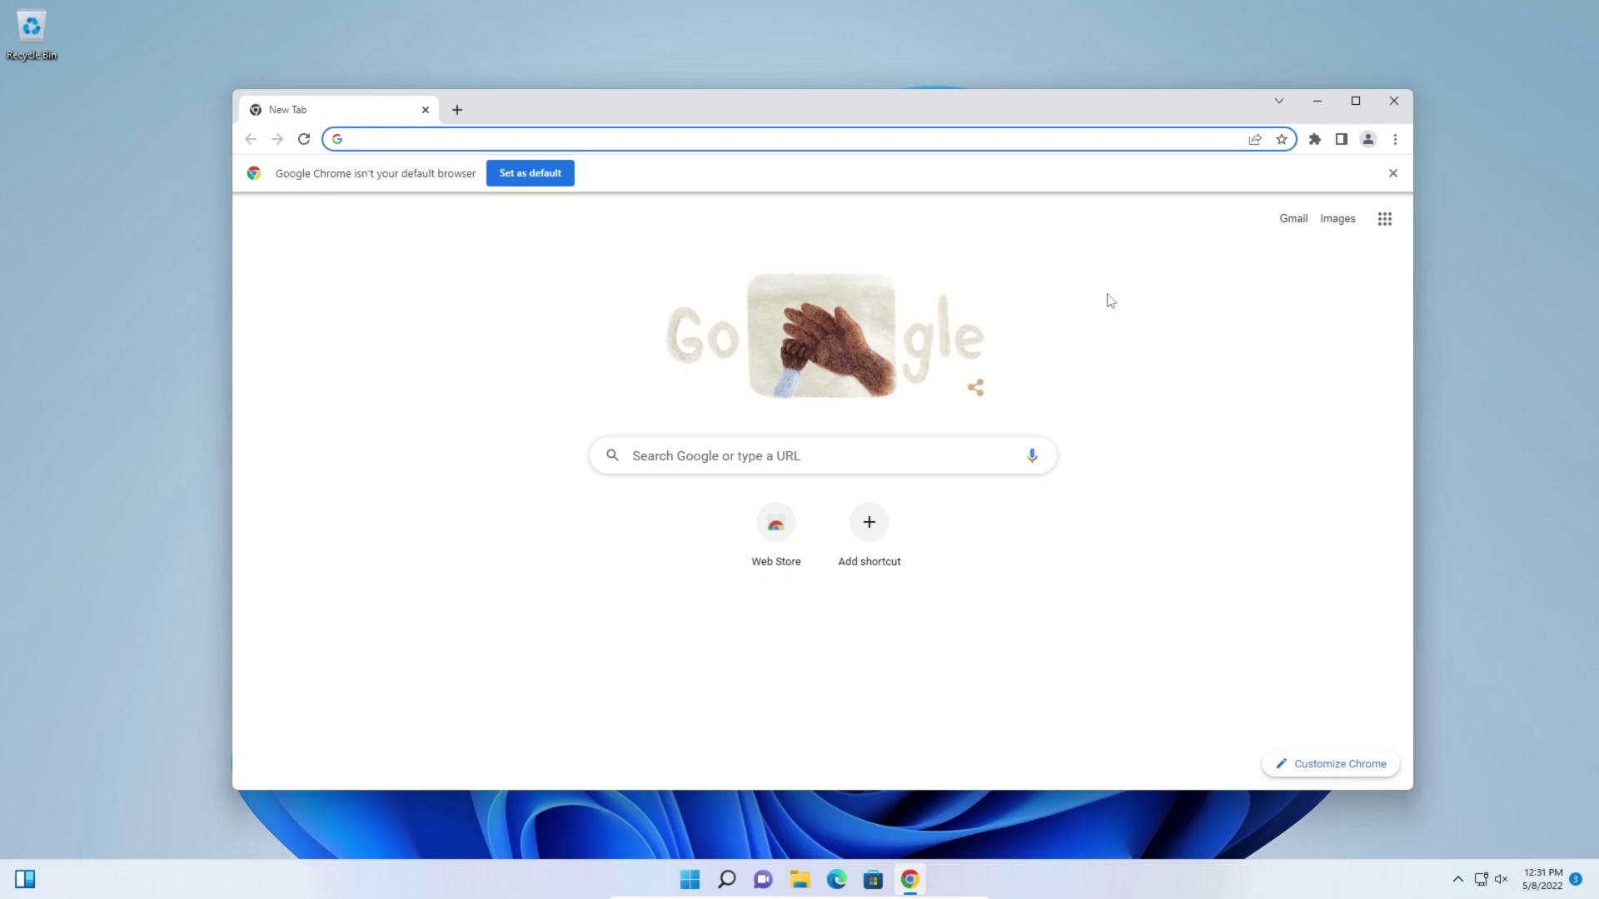
left_click(1395, 140)
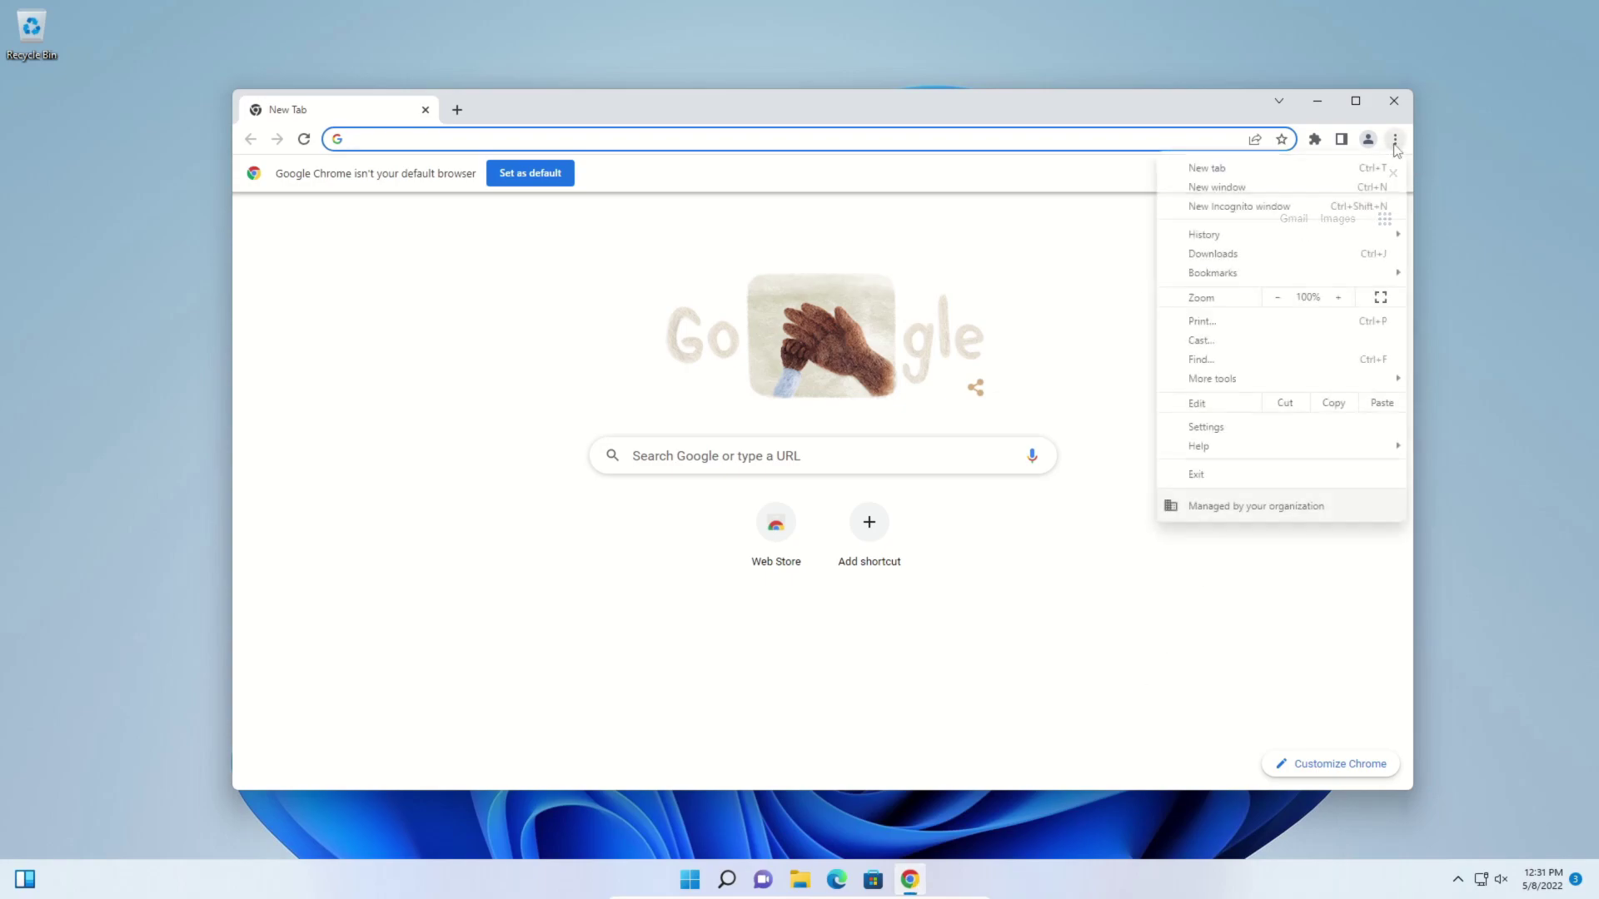
mouse_move(1201, 448)
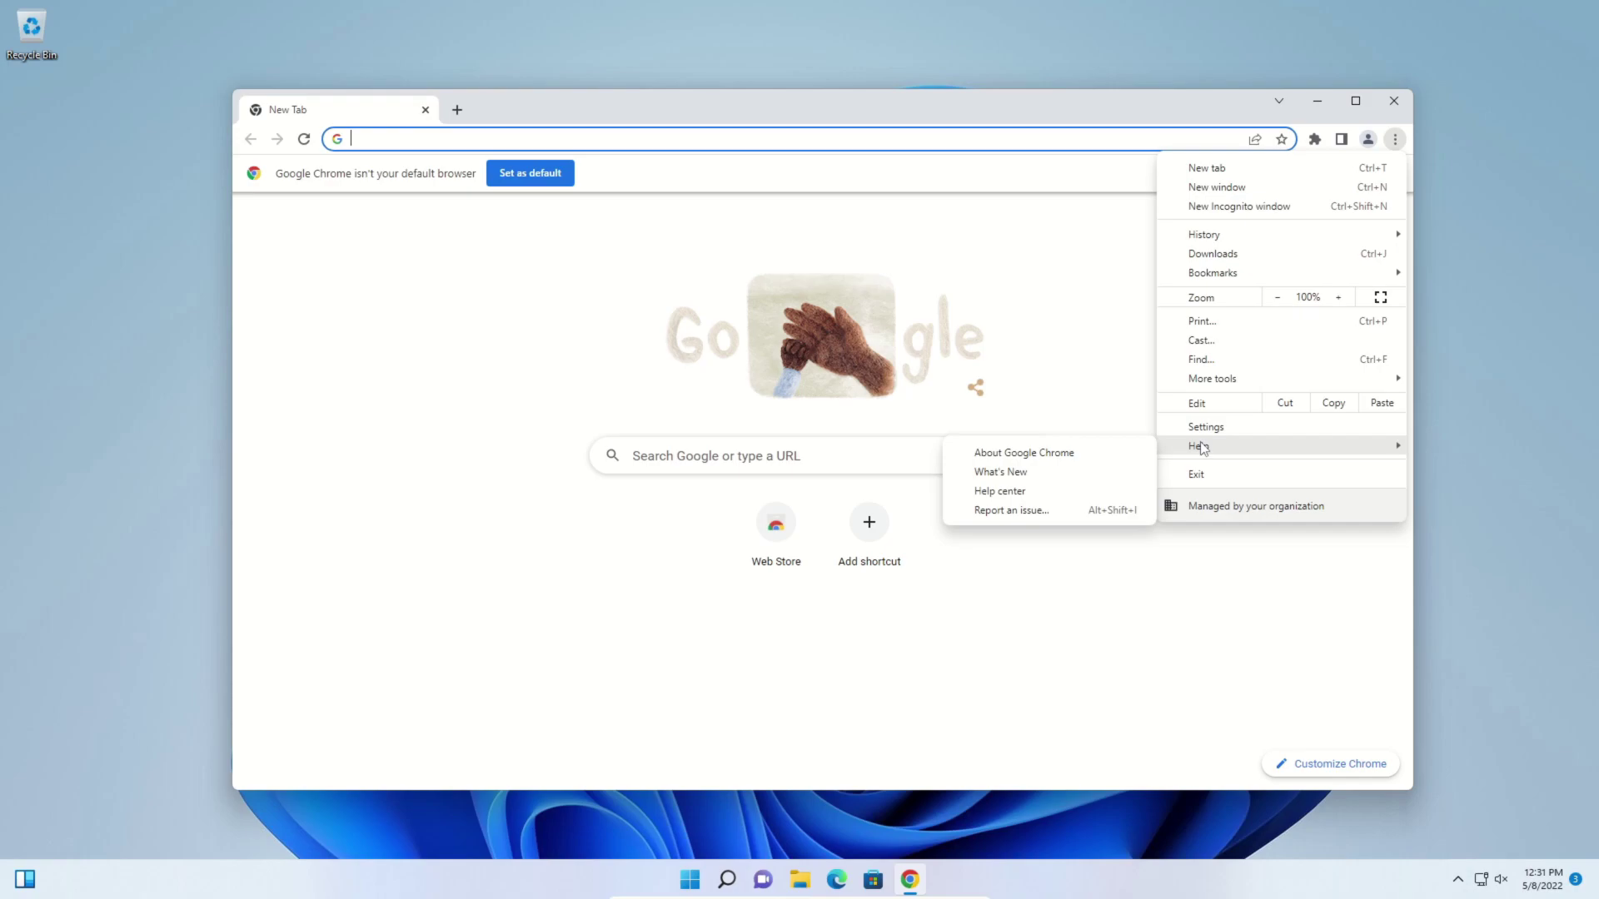
left_click(1024, 452)
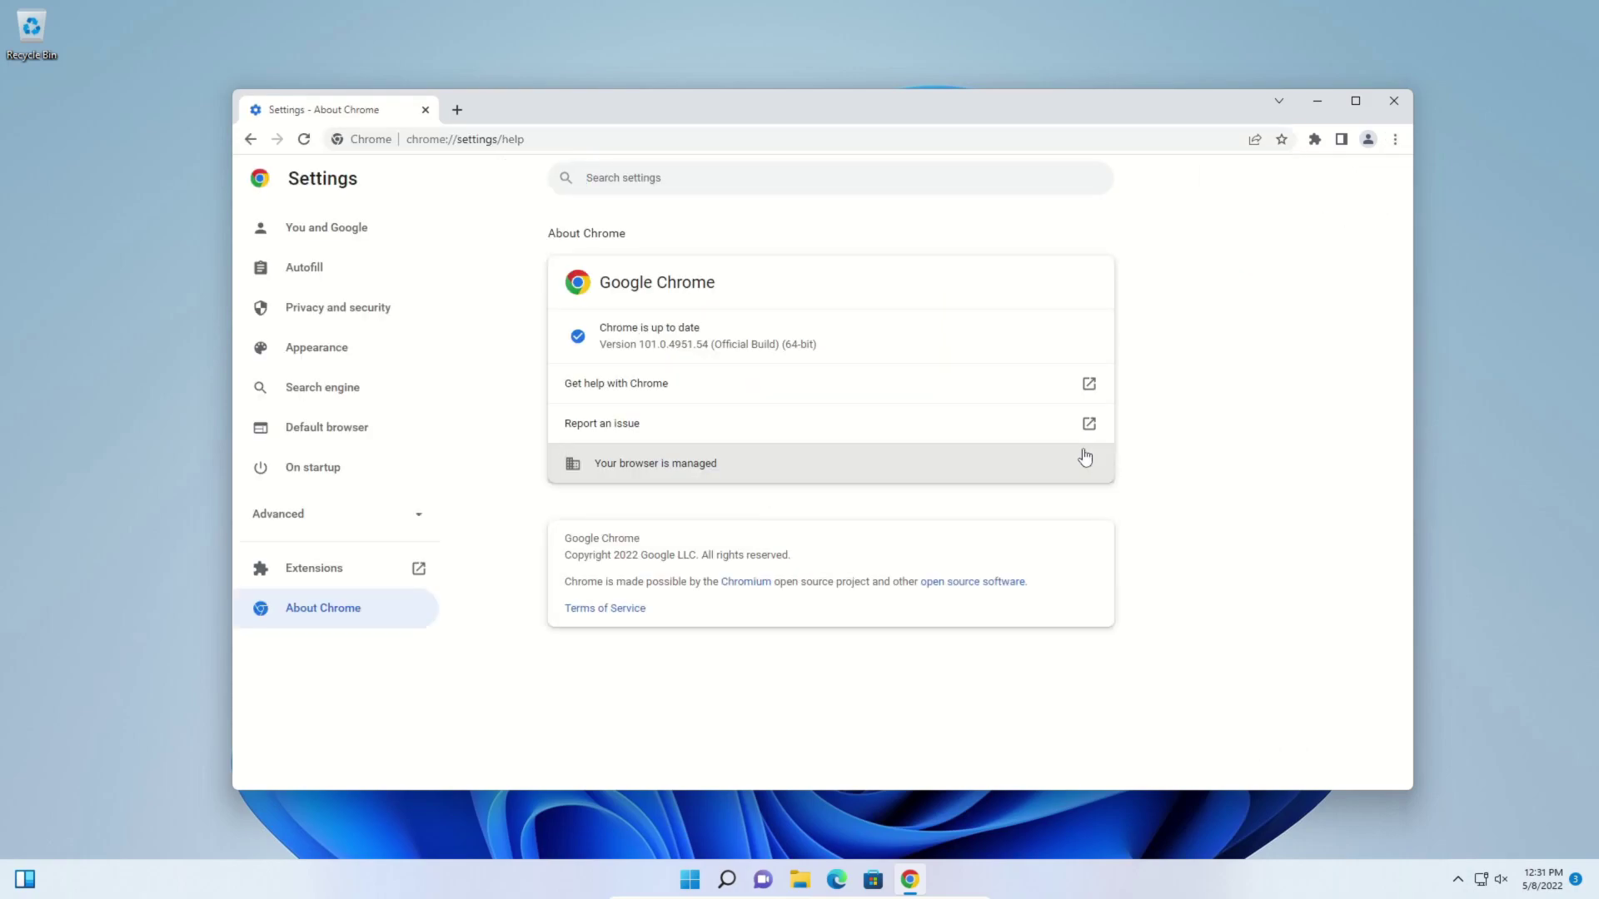
Open Chrome's Extensions page, turn on Developer mode and update all installed extensions.
left_click(1395, 139)
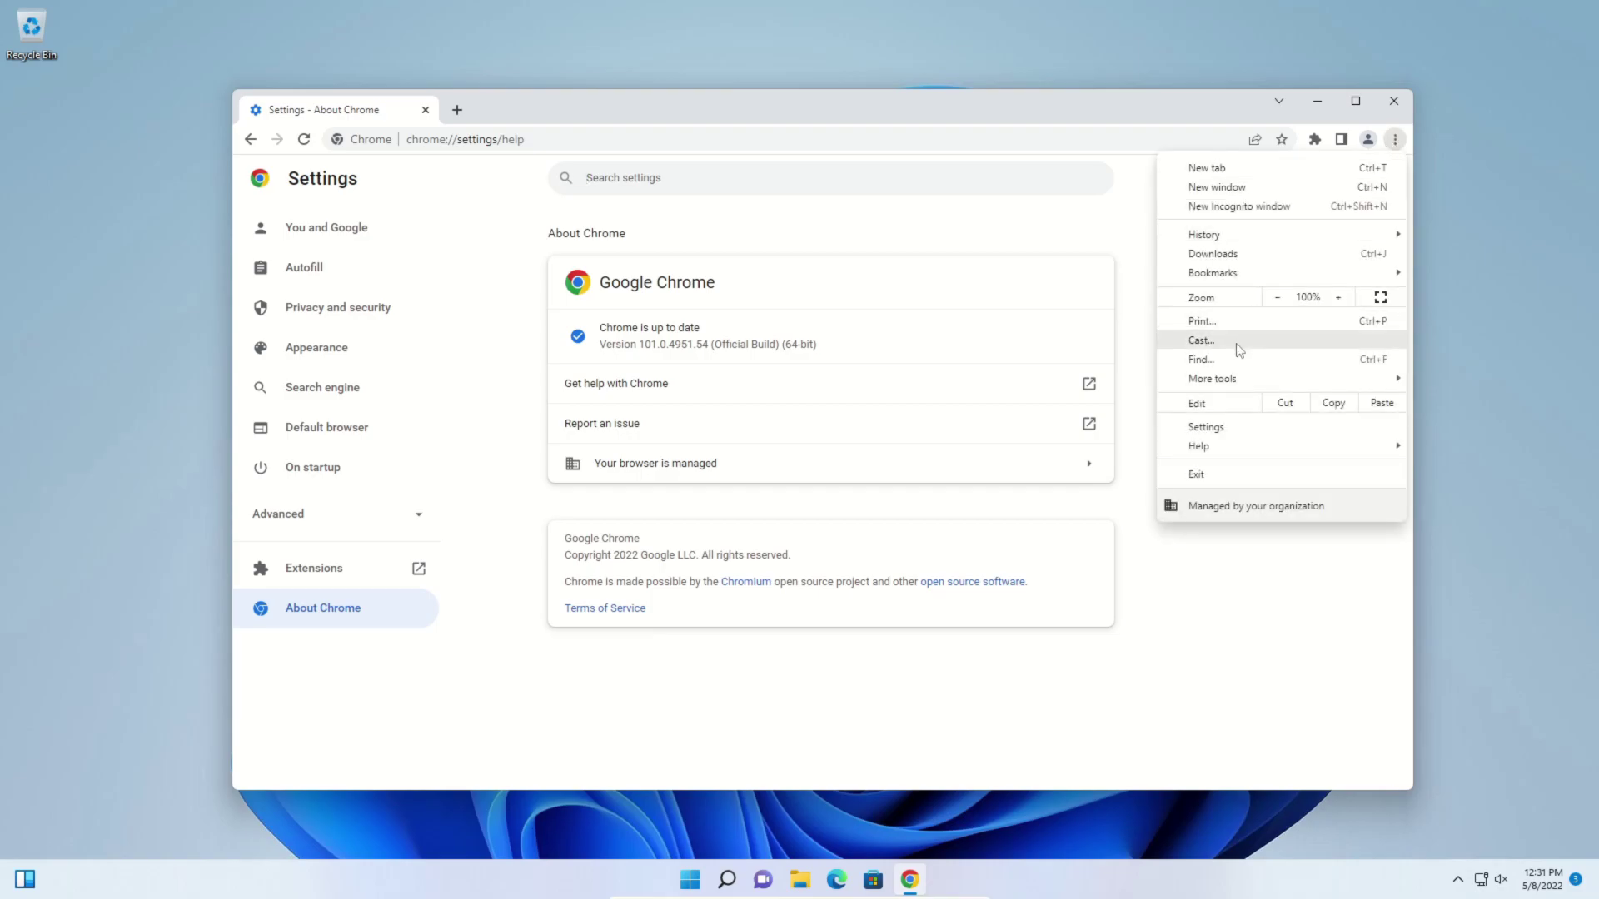
mouse_move(1216, 381)
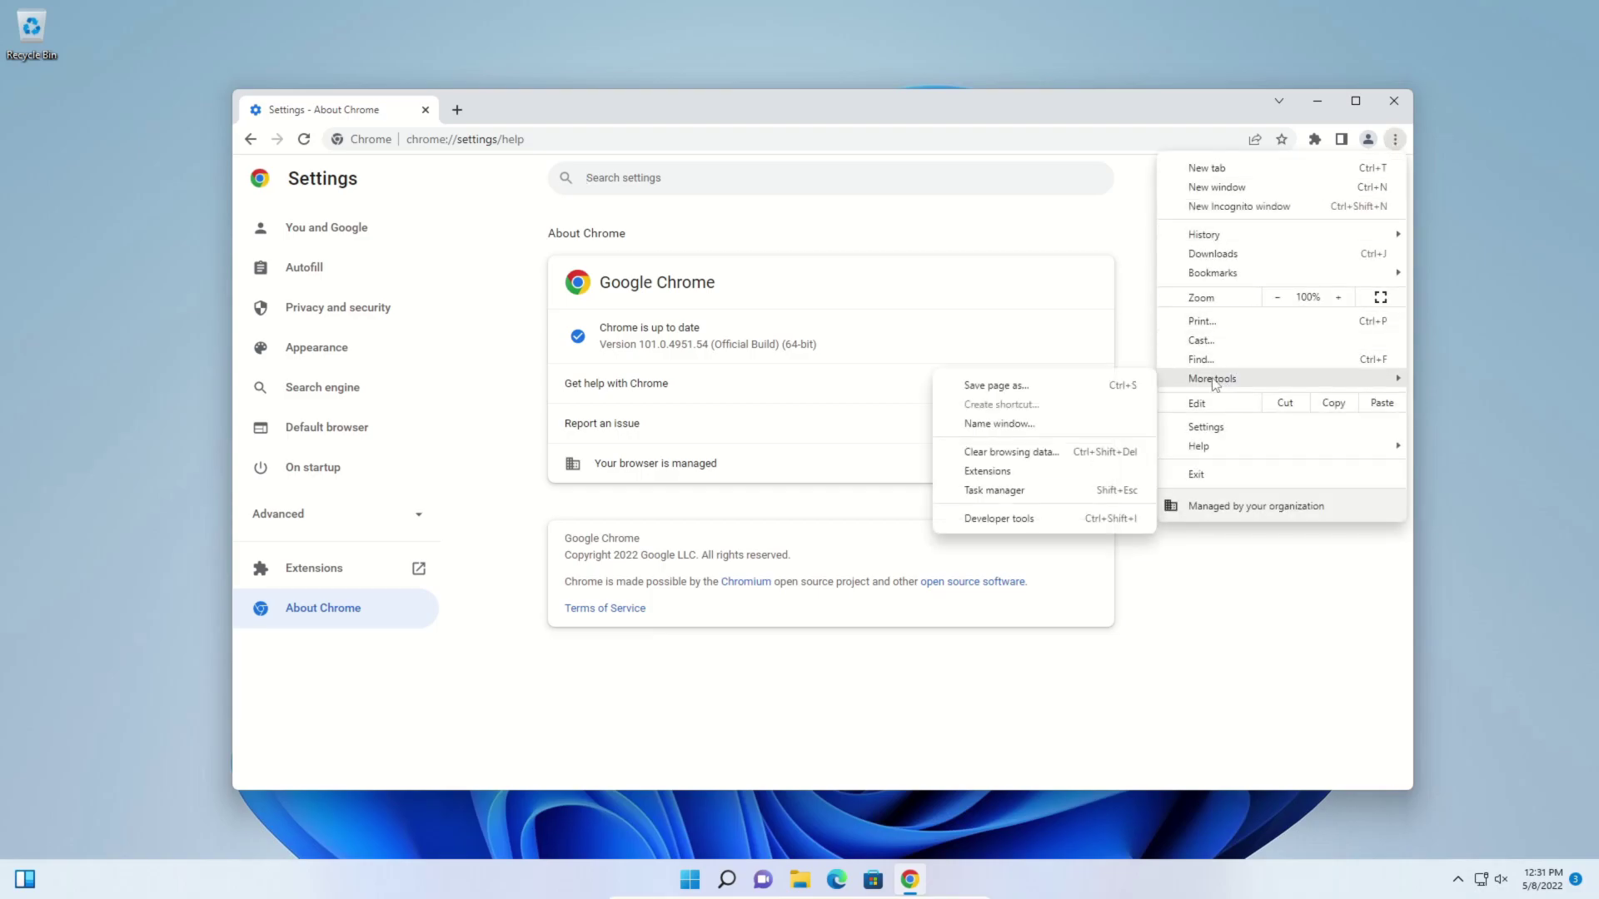
left_click(987, 471)
left_click(1389, 183)
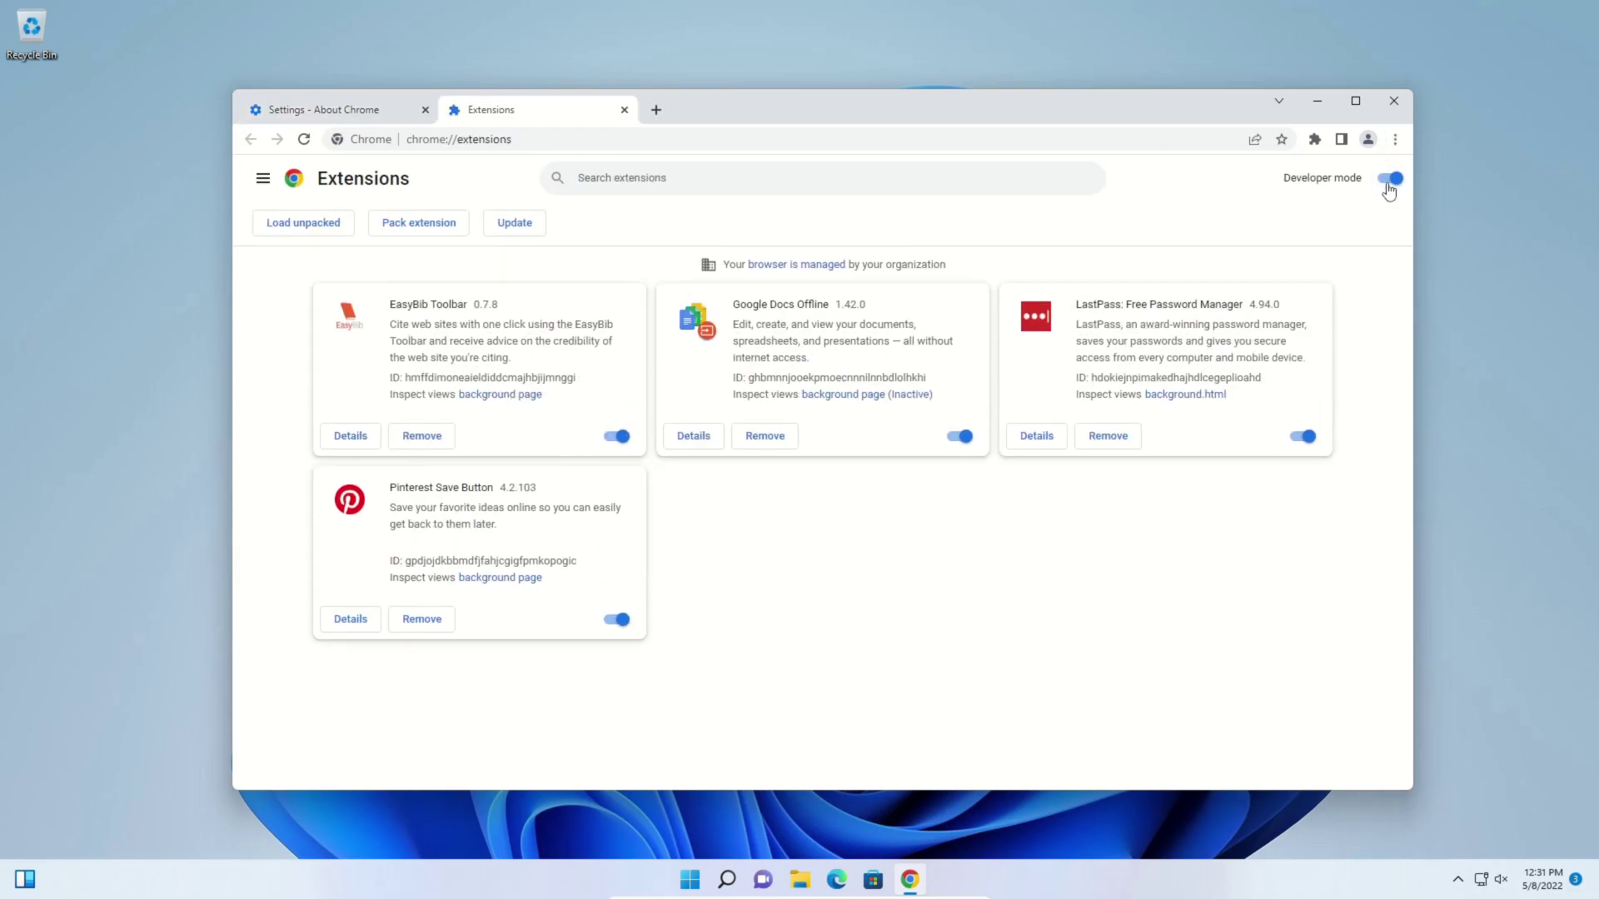
left_click(518, 227)
Remove the Pinterest Save Button and EasyBib Toolbar extensions, and disable LastPass: Free Password Manager.
left_click(440, 626)
left_click(1183, 265)
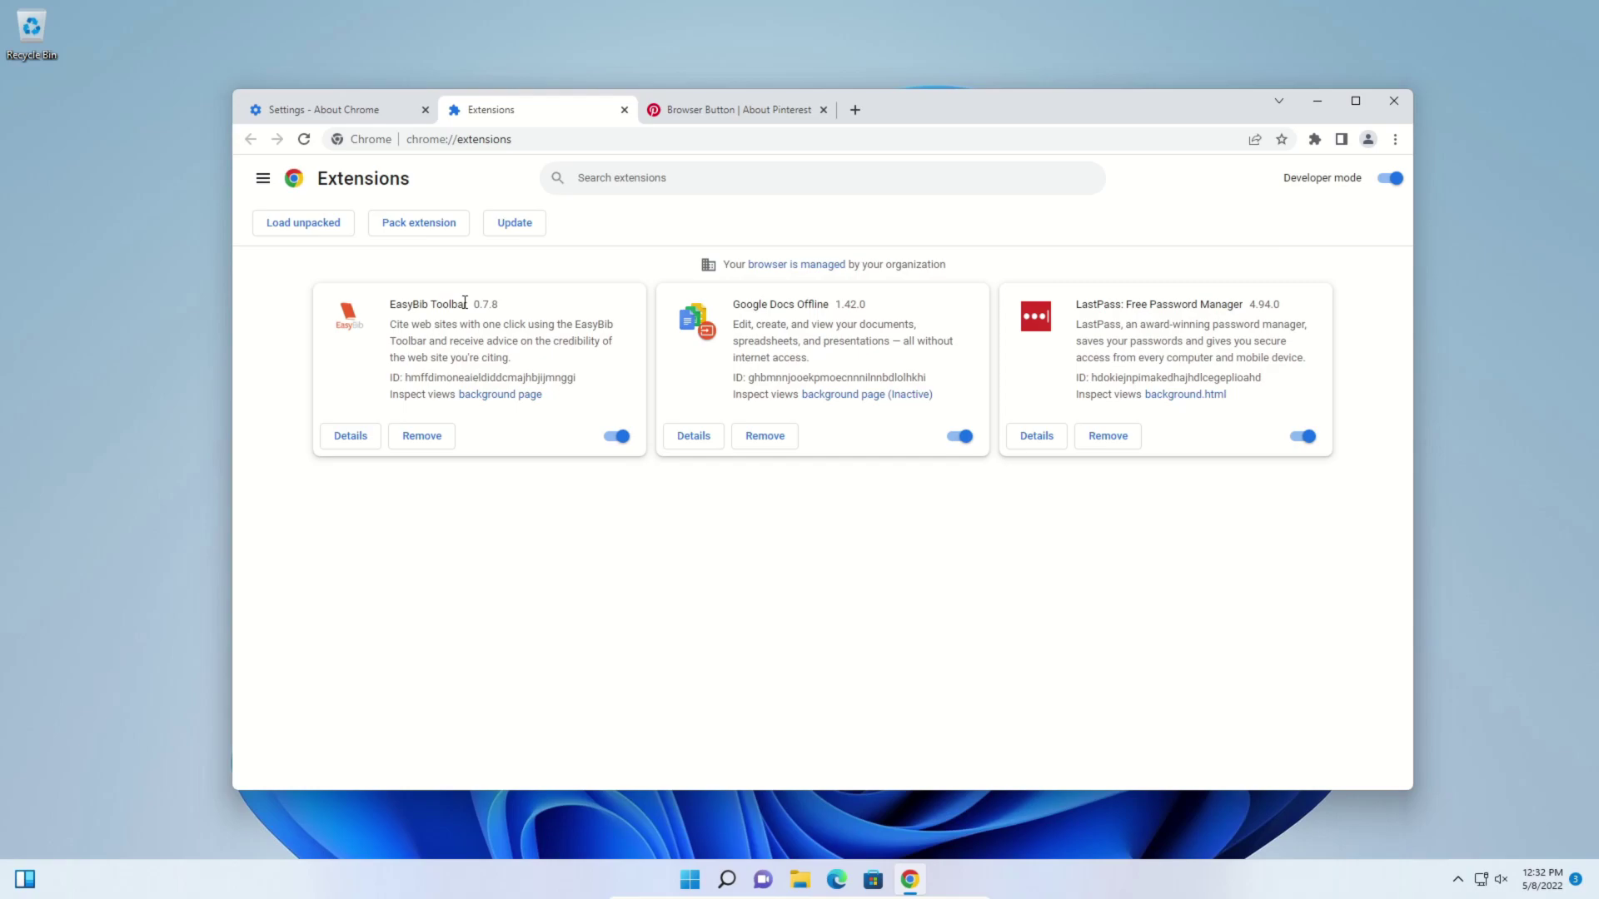
left_click(423, 436)
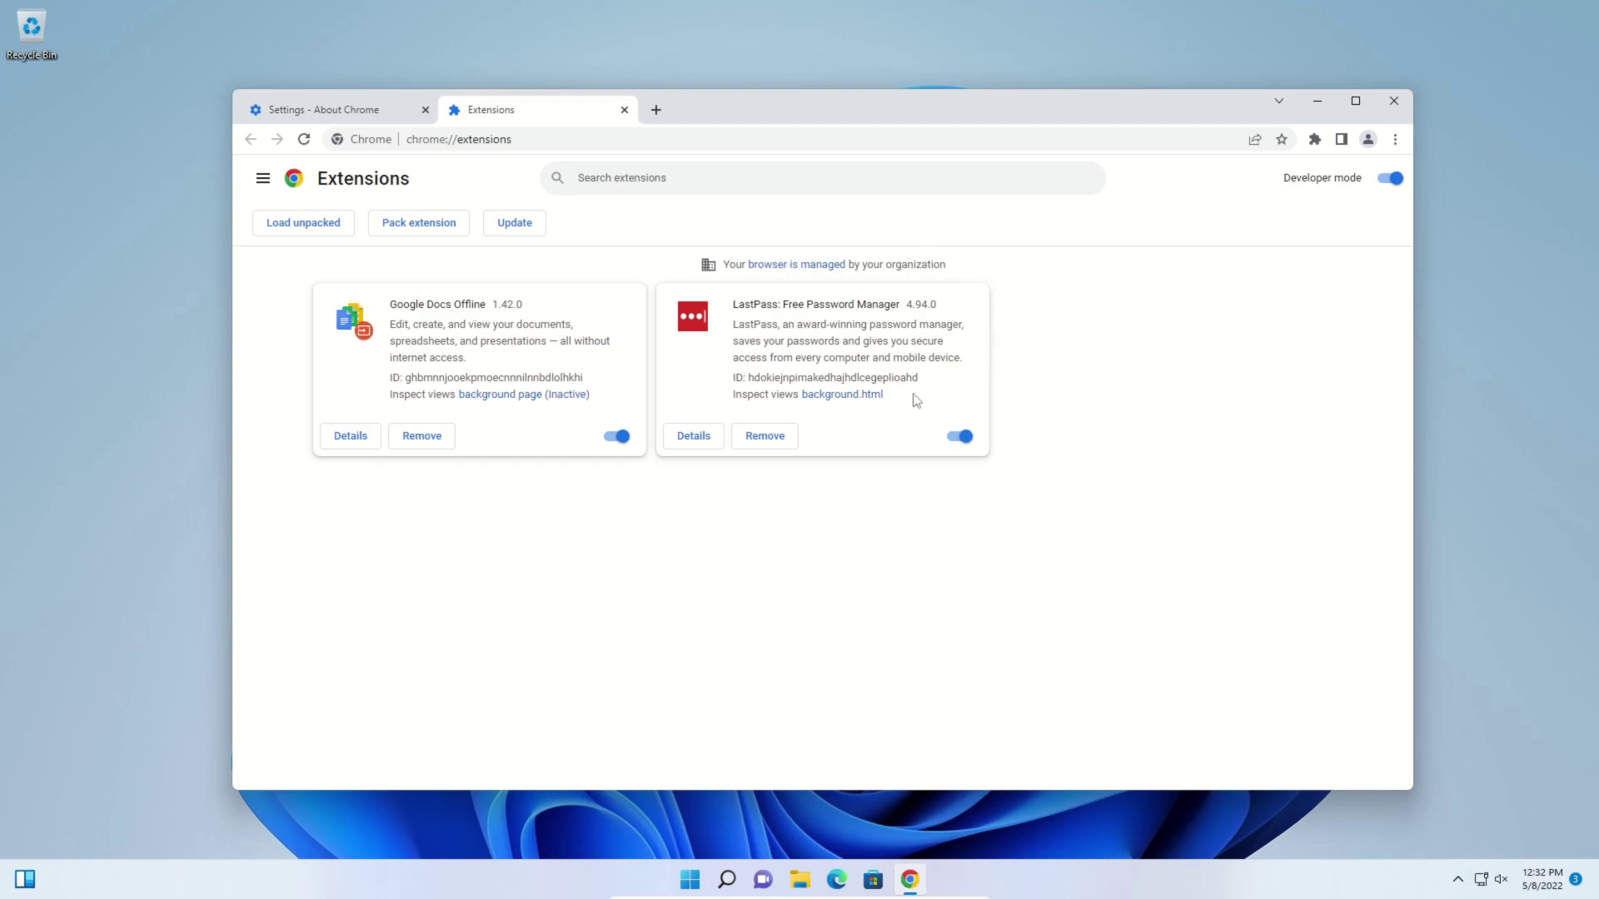
left_click(961, 436)
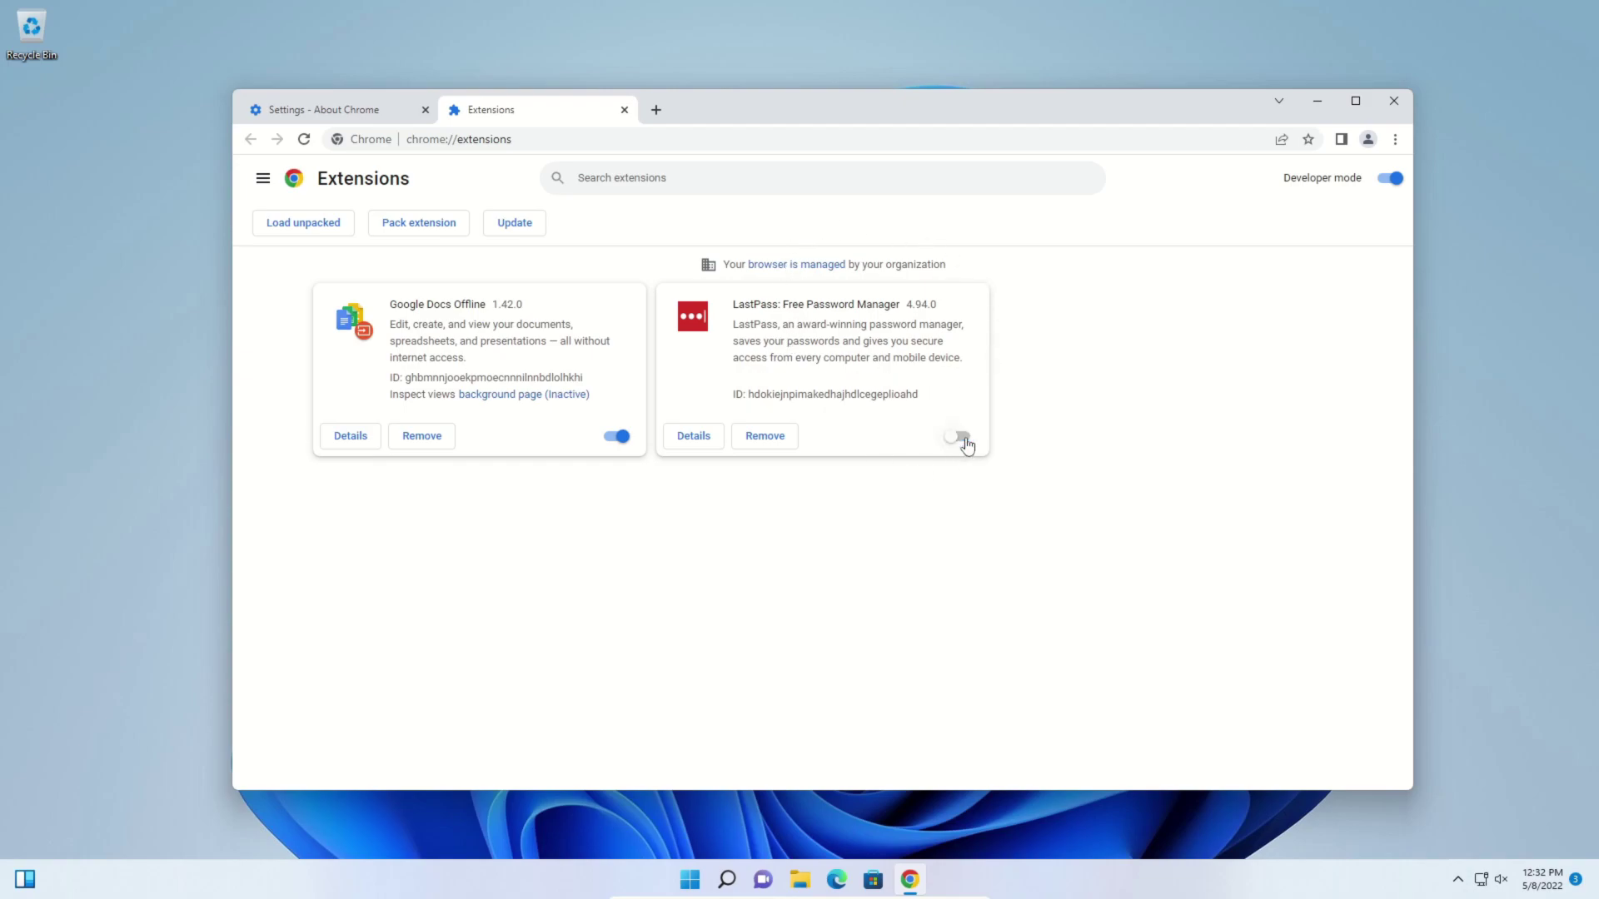
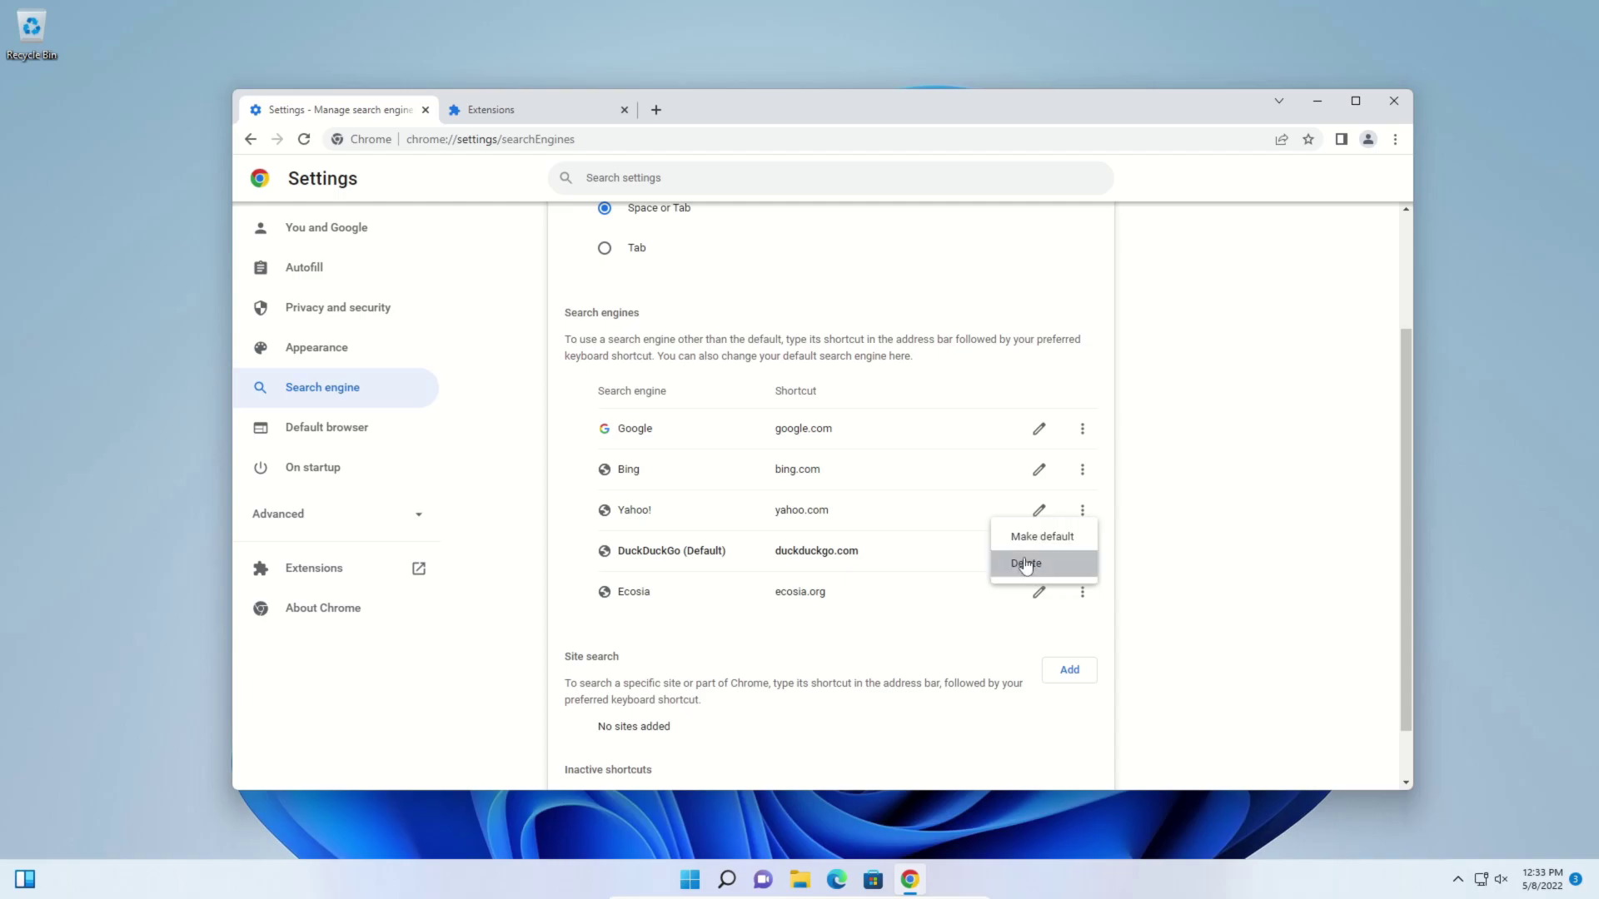
Delete Yahoo! from Chrome's list of search engines.
left_click(1024, 570)
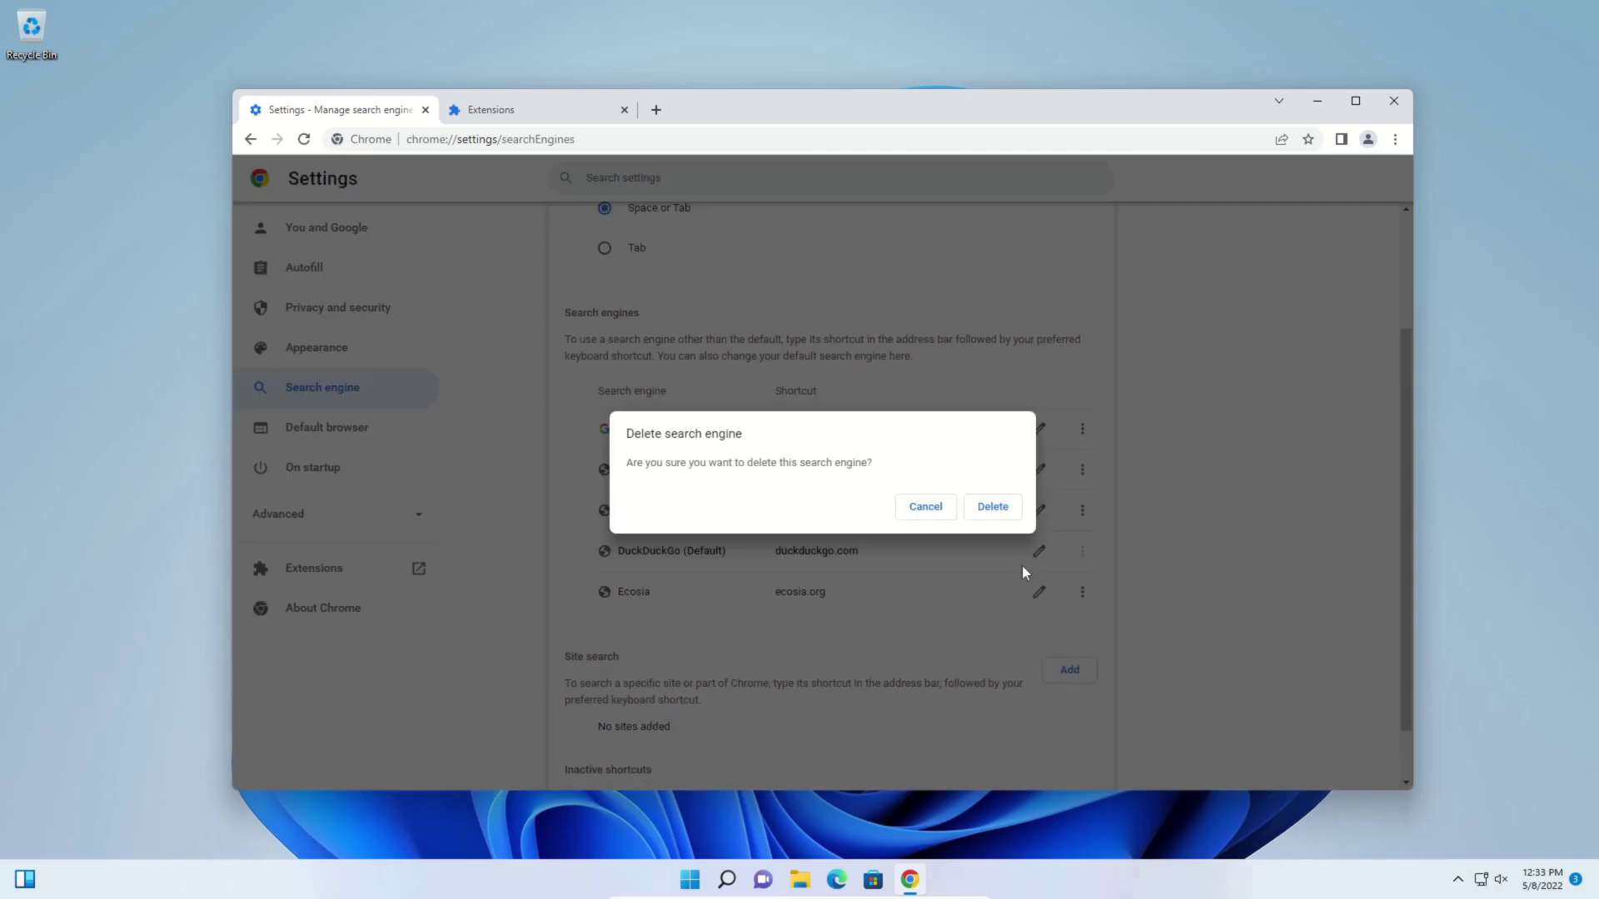
left_click(992, 508)
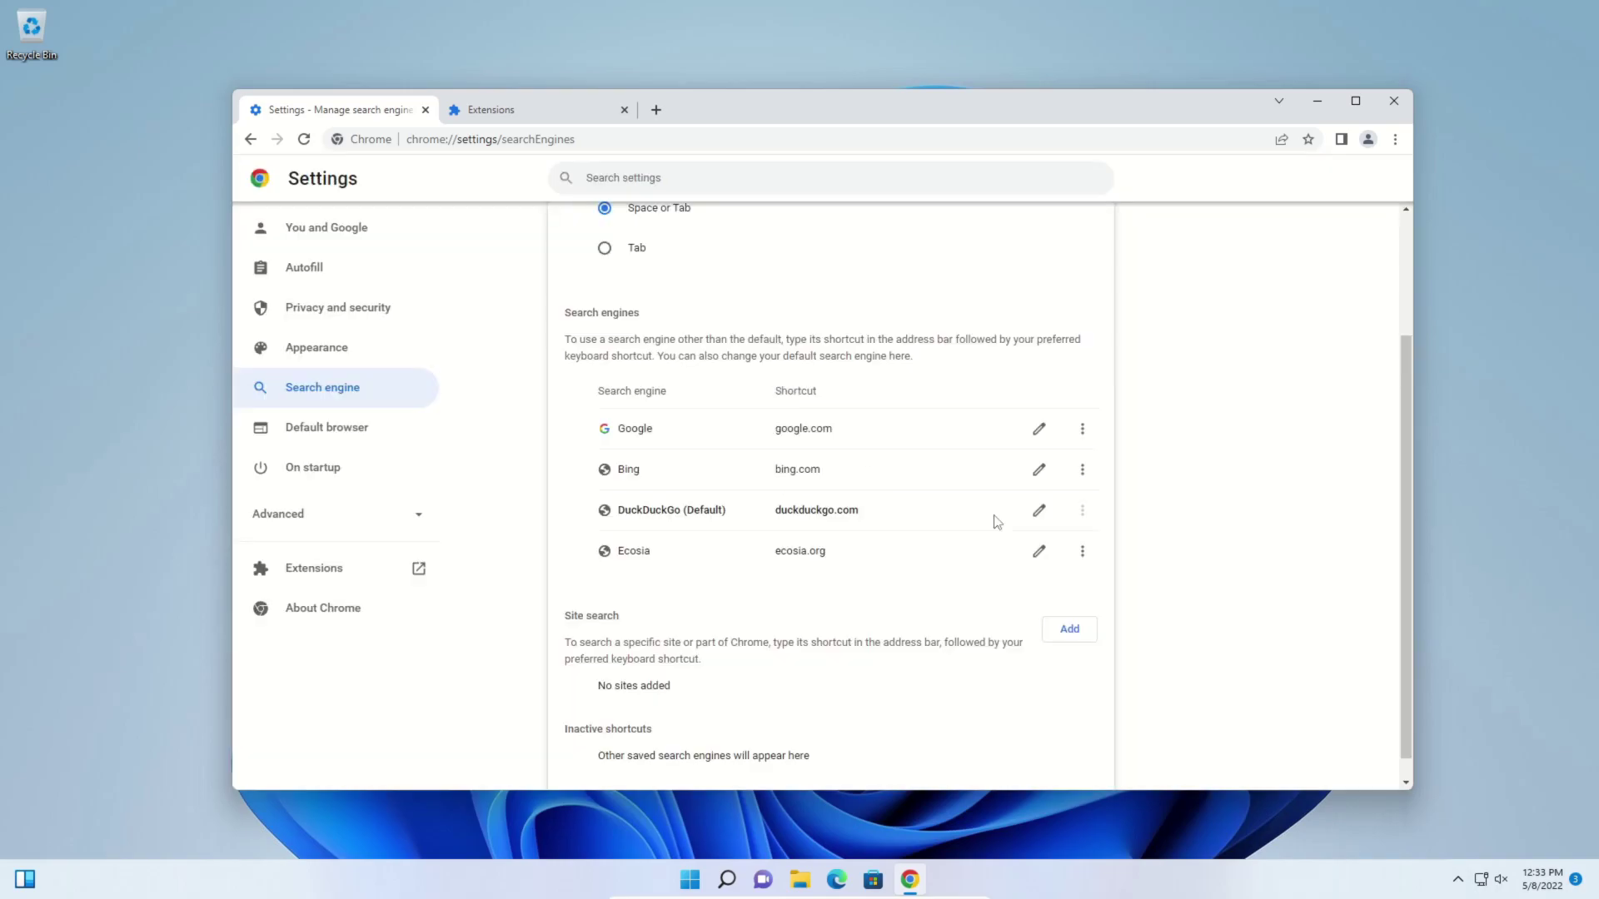
left_click(308, 476)
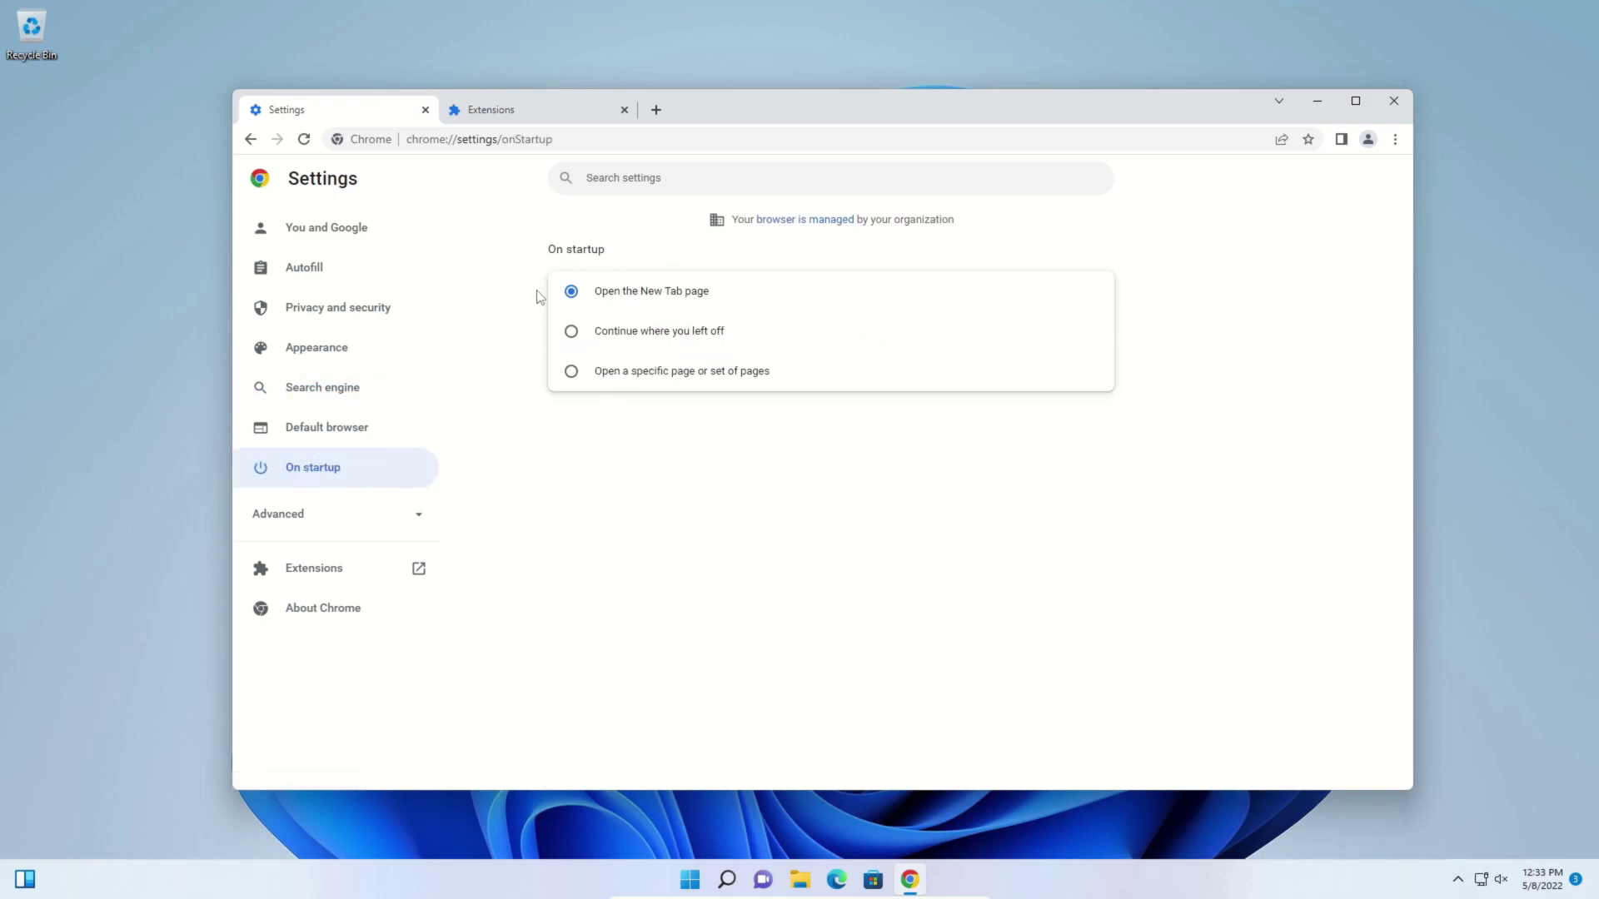
left_click(571, 372)
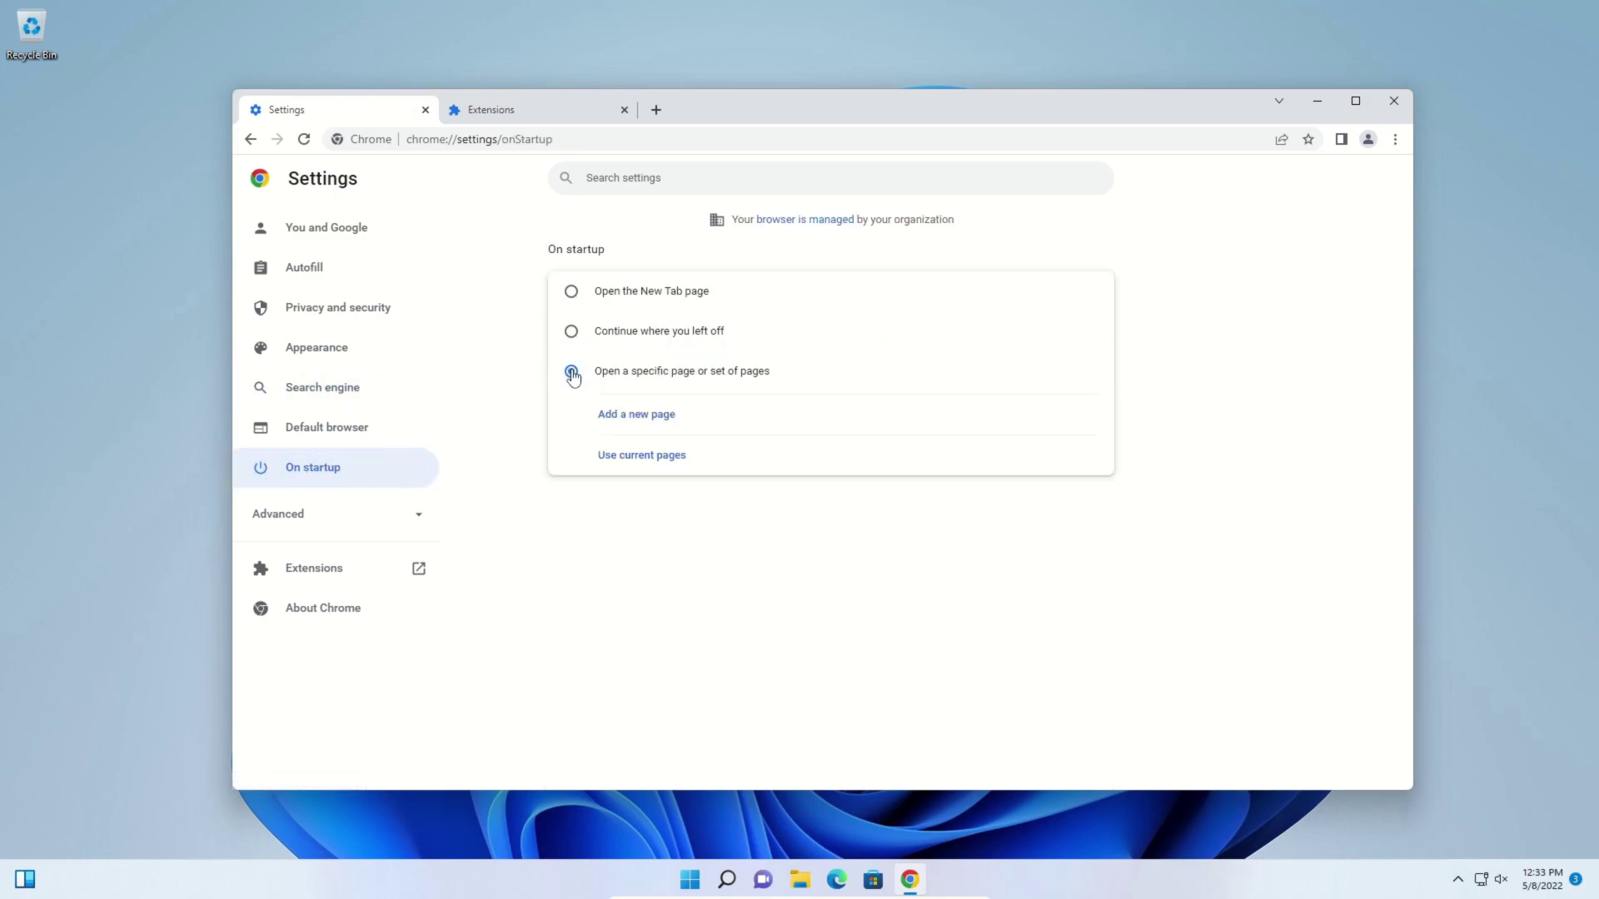
left_click(630, 416)
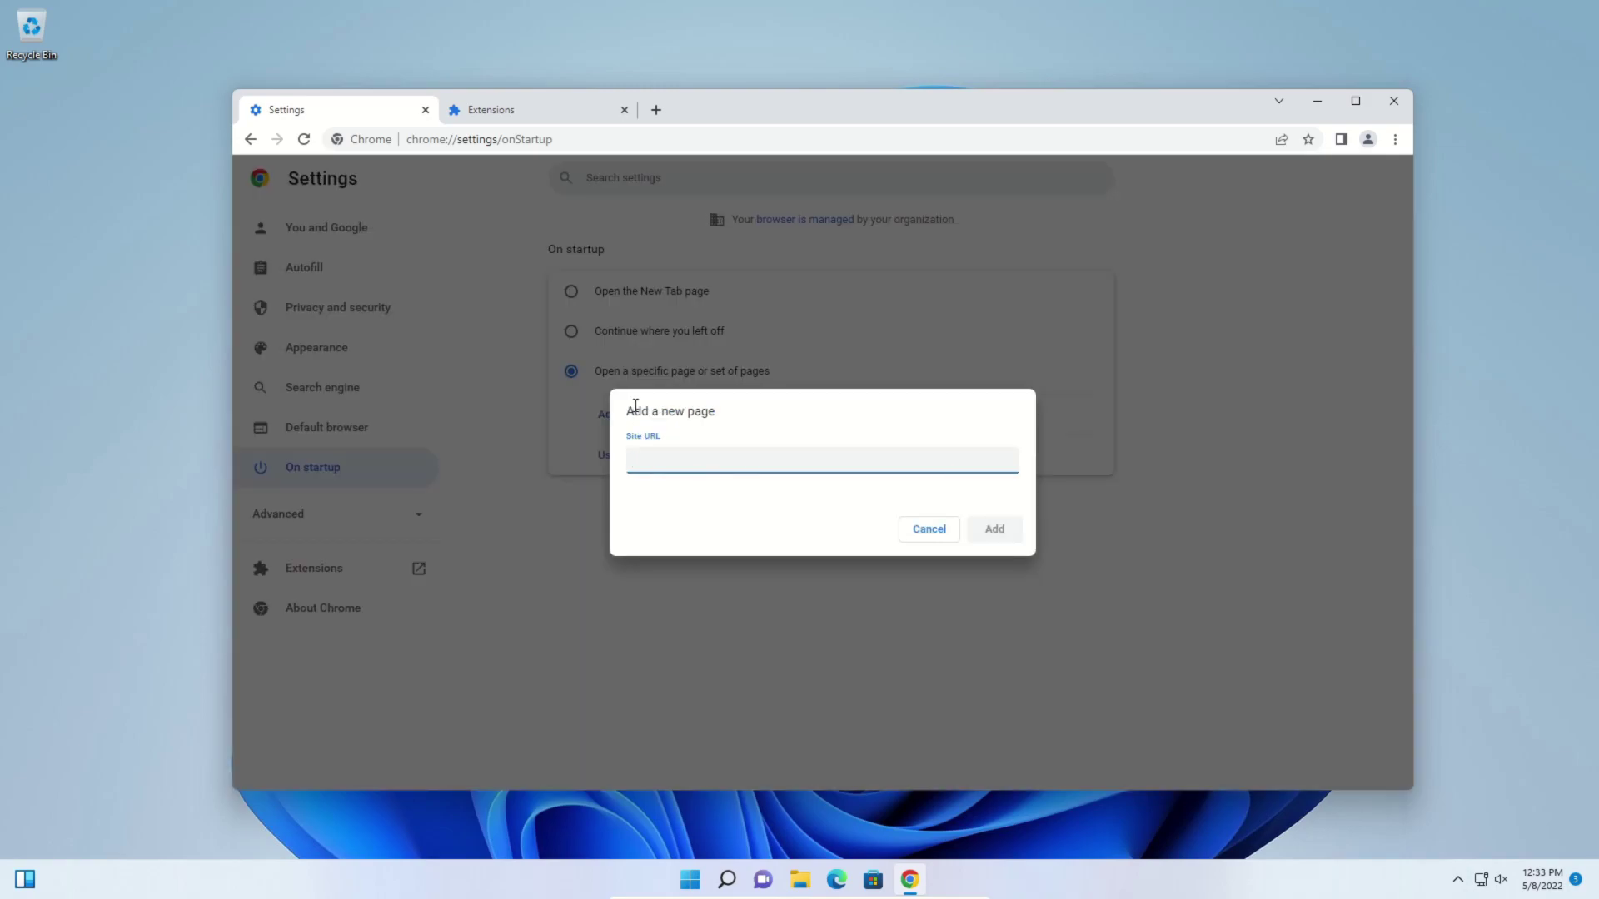
type("https://duckduckgo.com/")
left_click(739, 505)
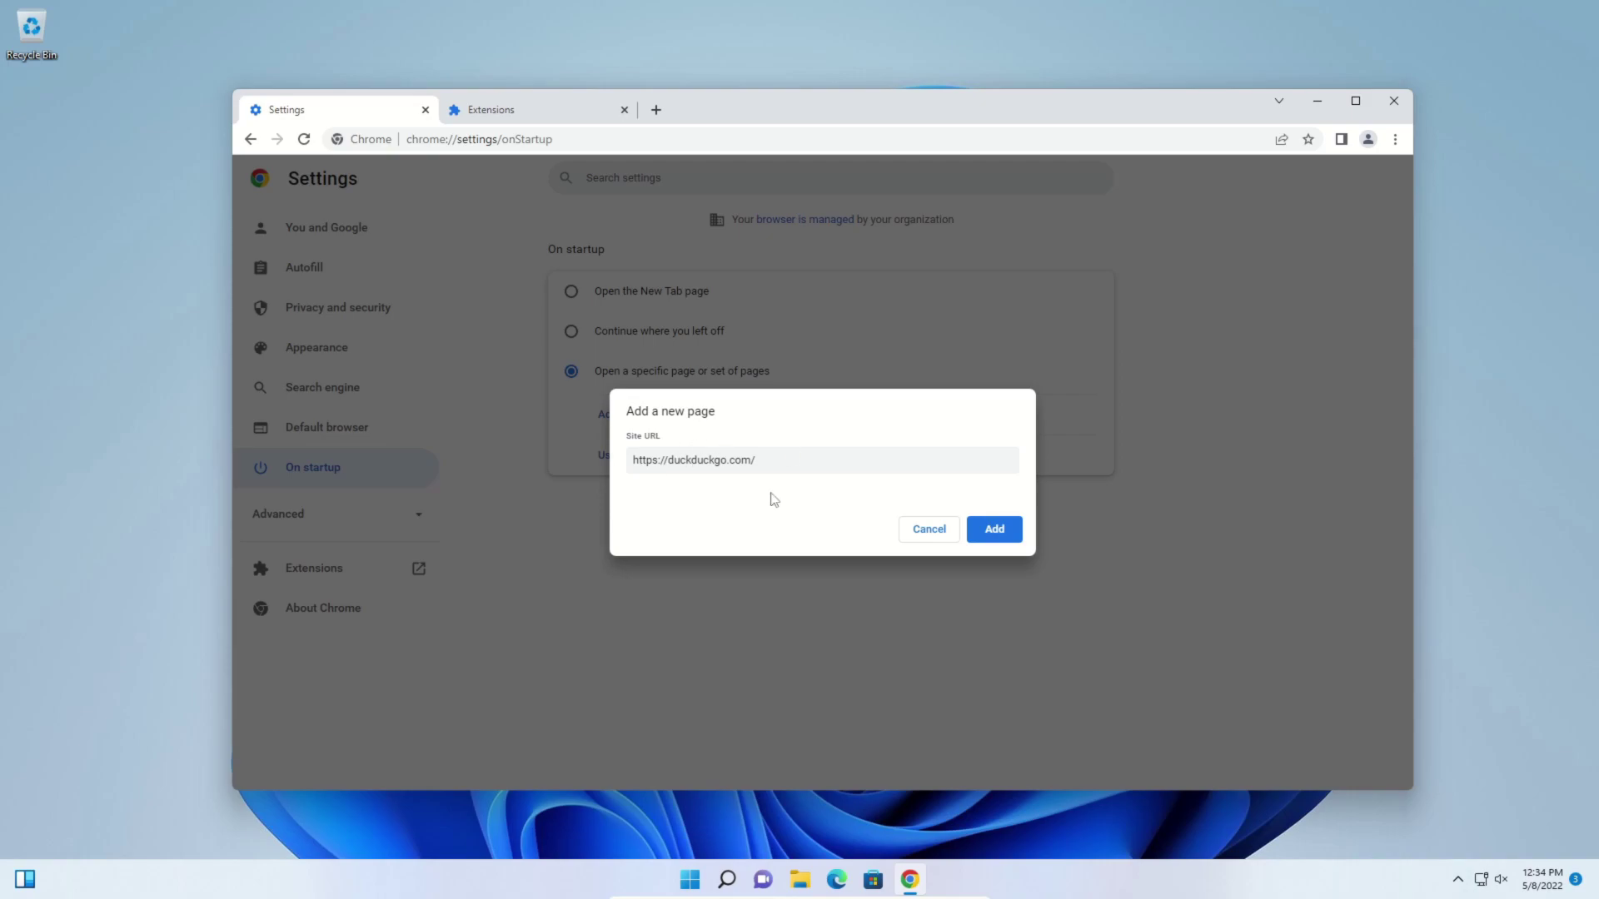
left_click(994, 531)
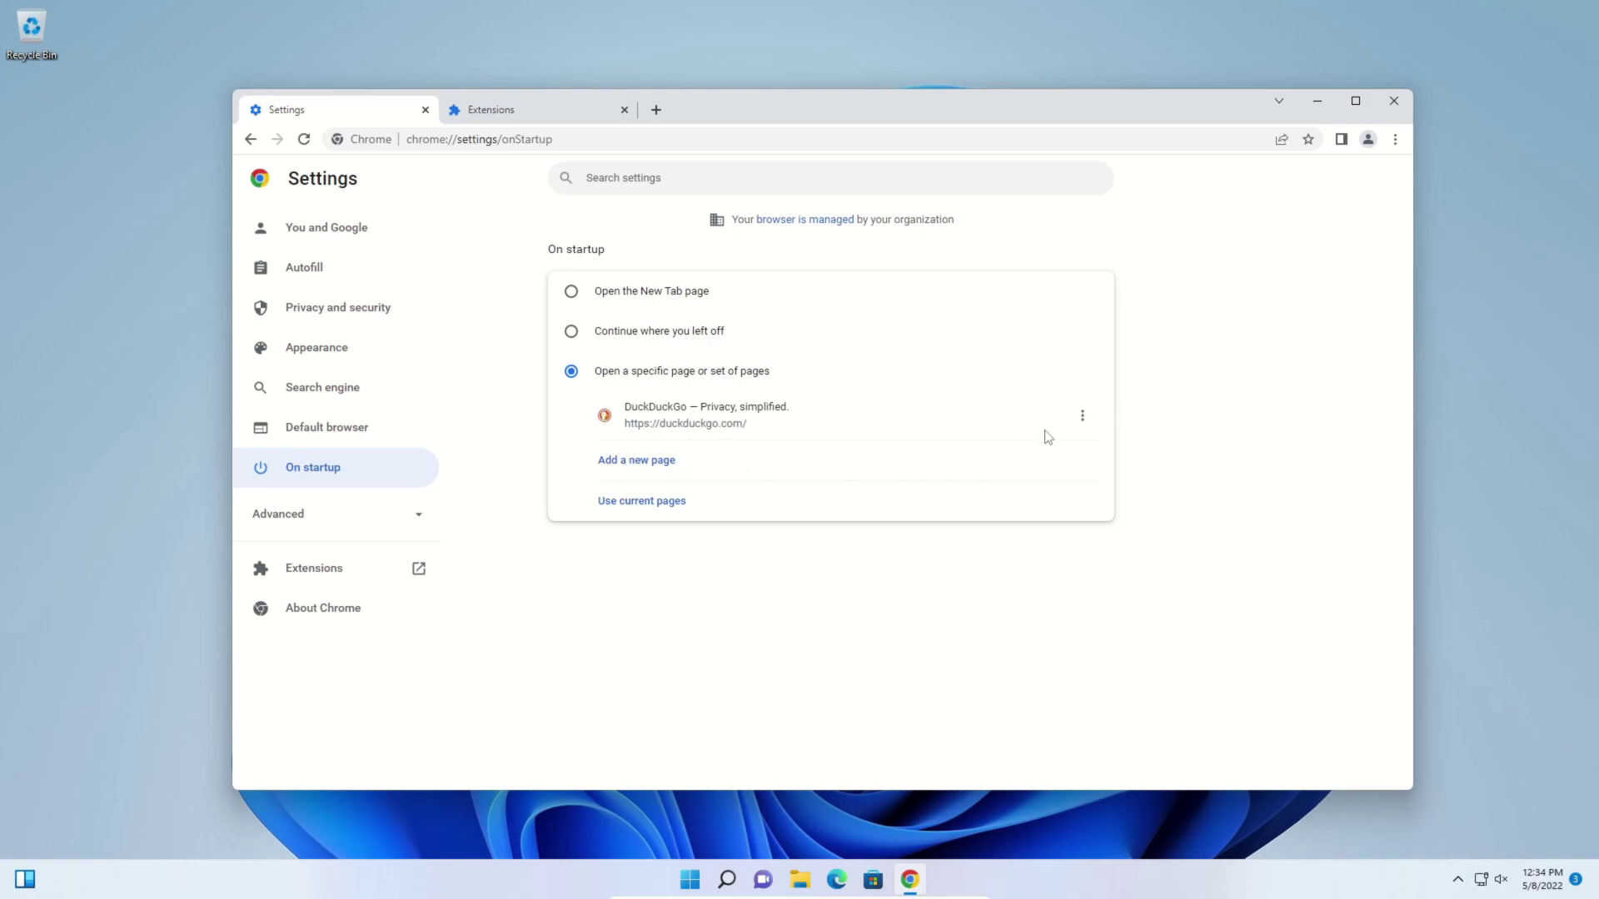
left_click(1082, 415)
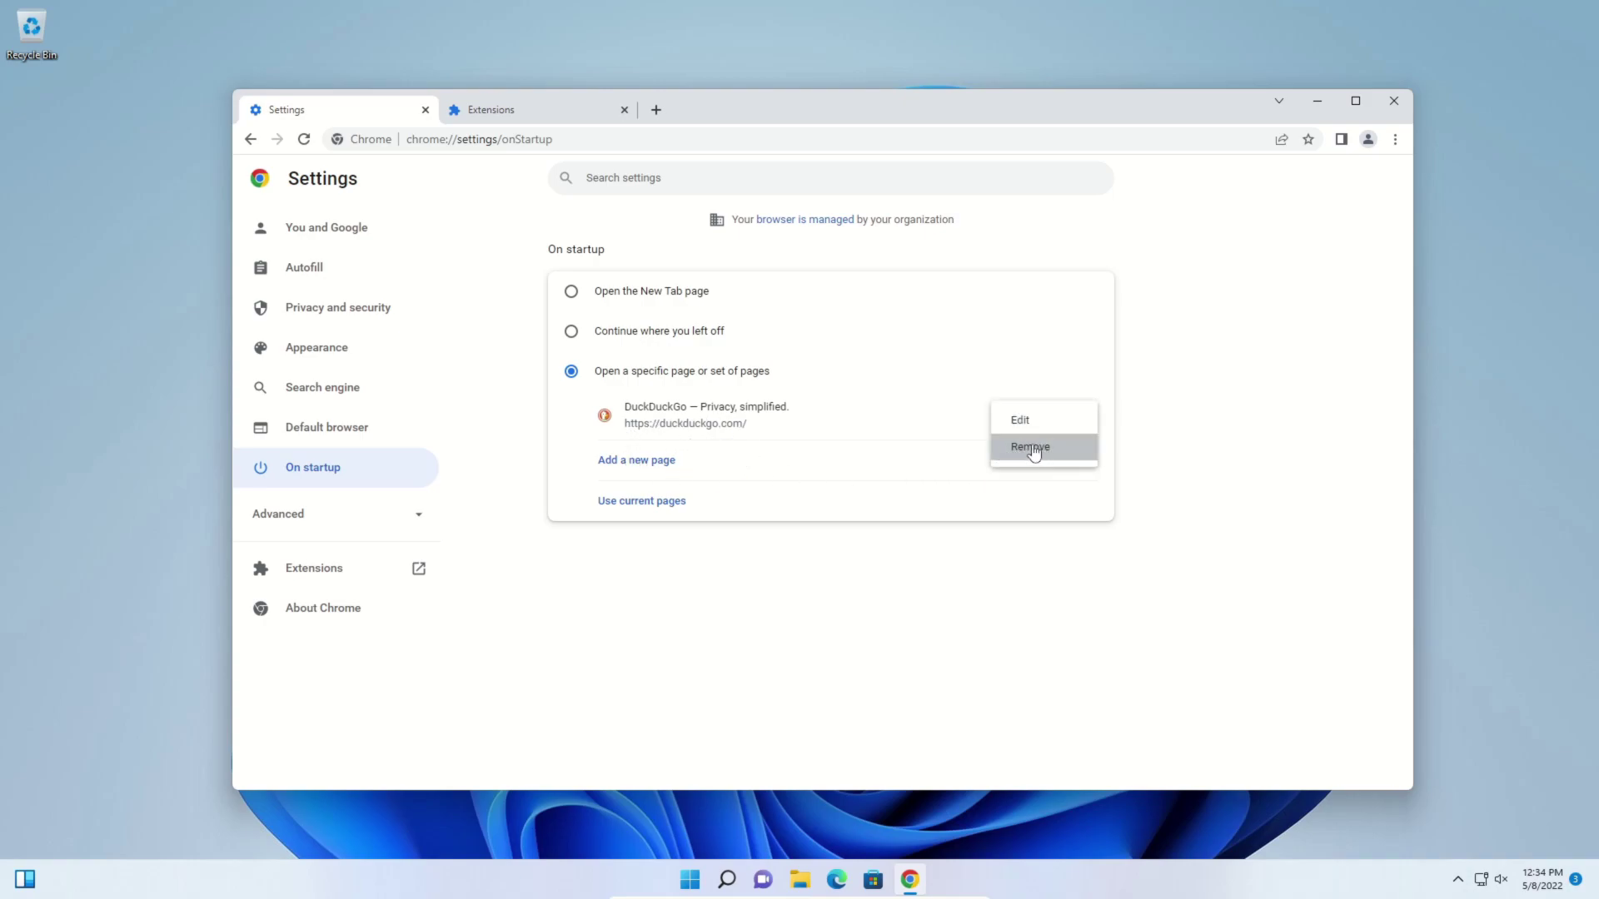
left_click(803, 616)
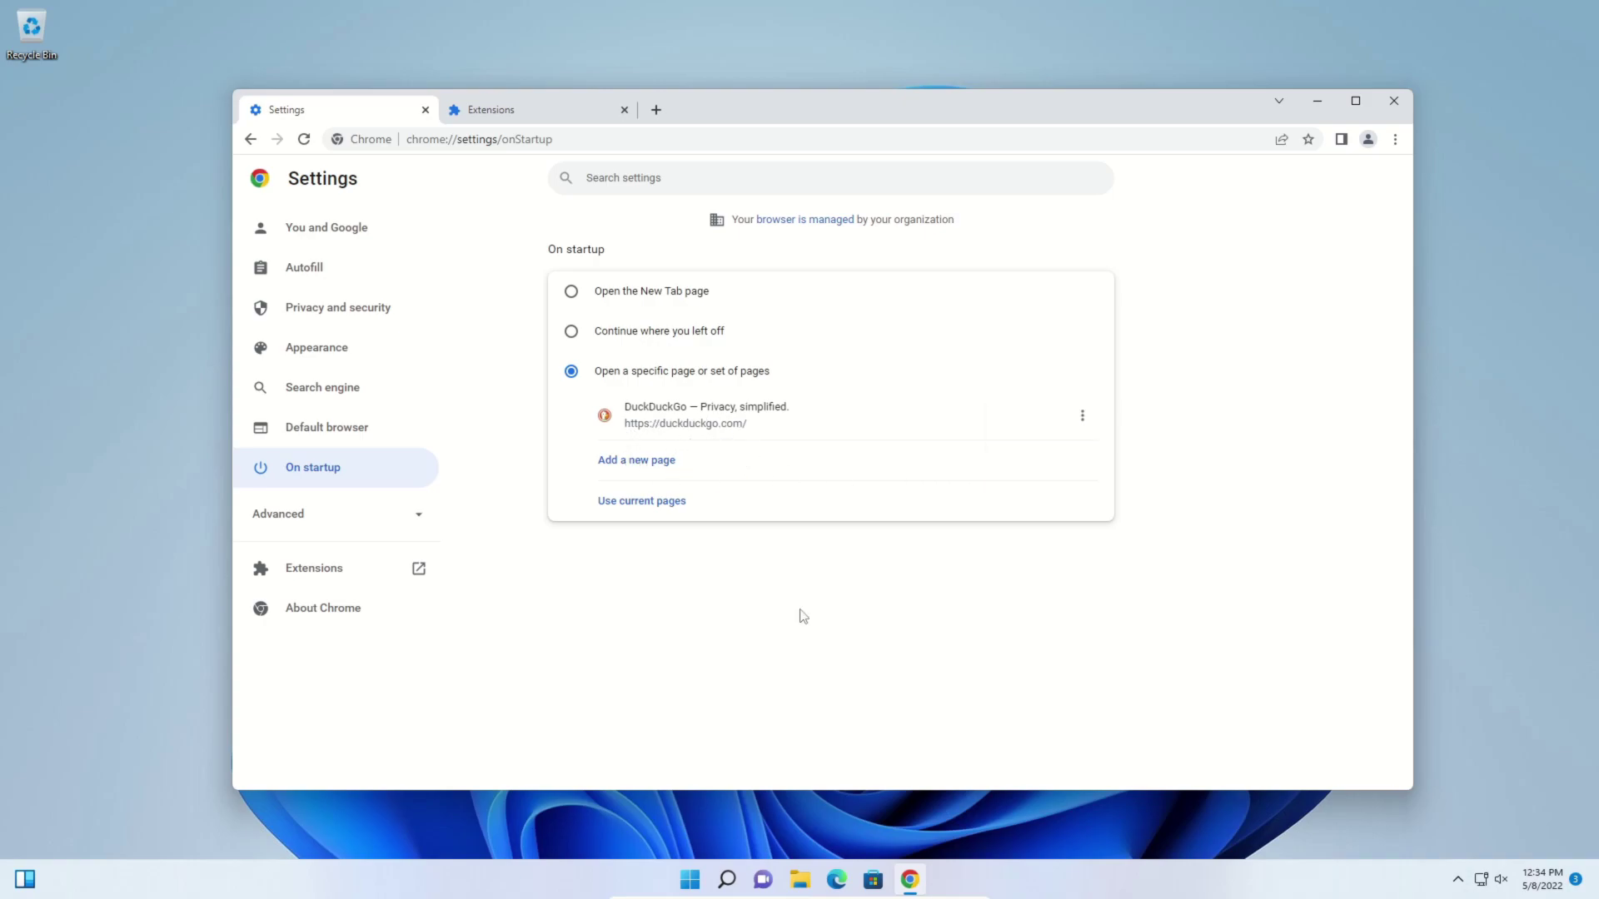
left_click(631, 177)
type("home")
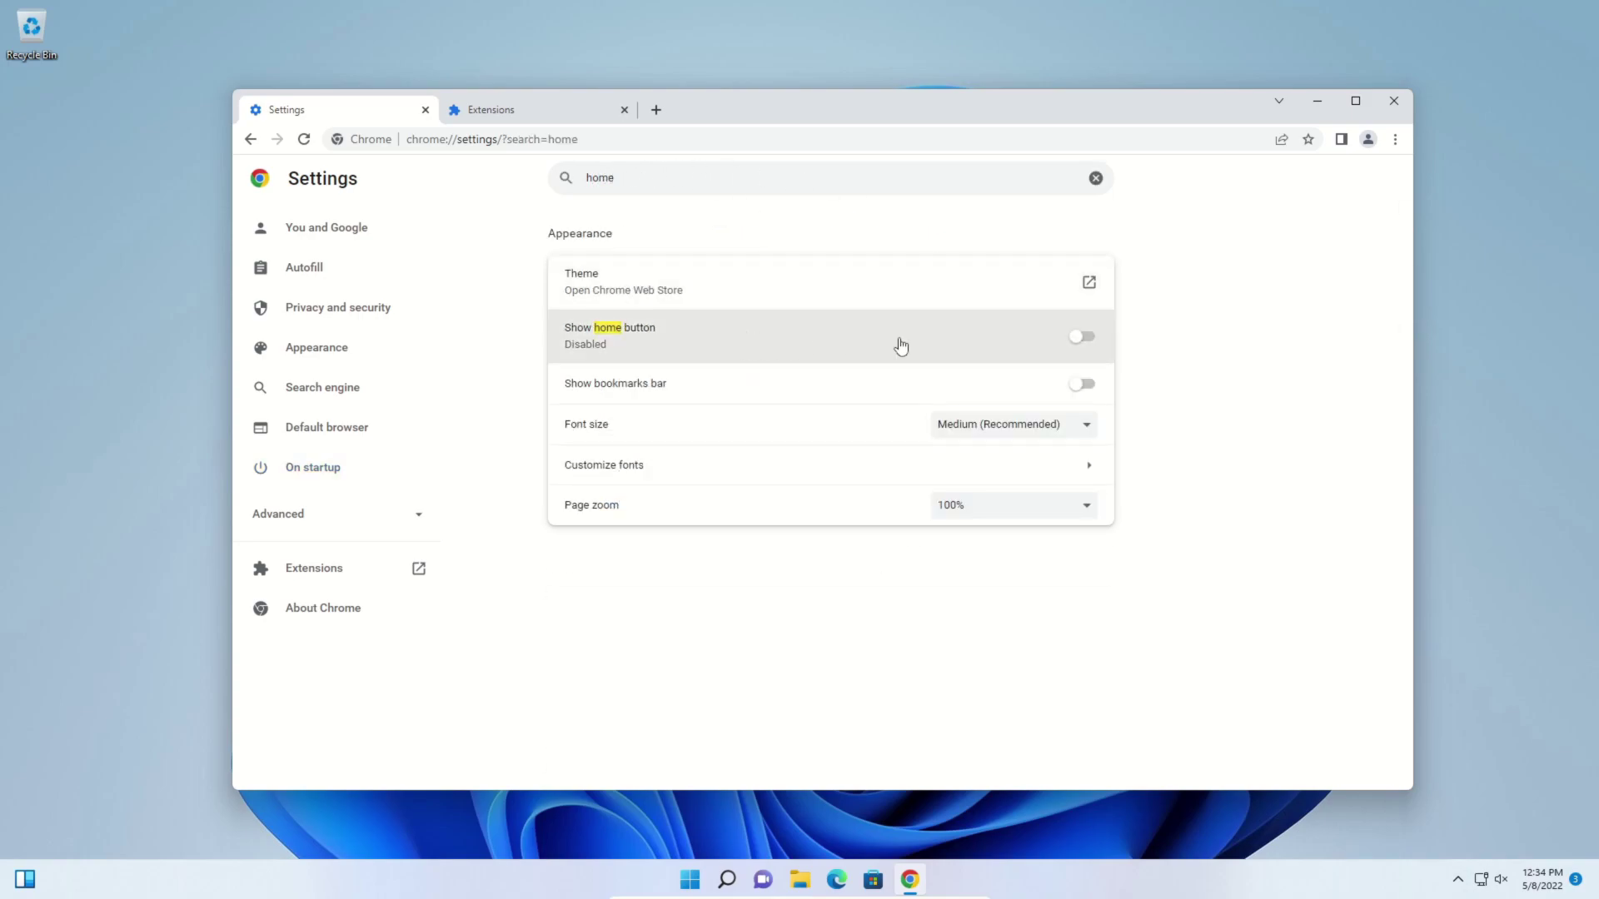
left_click(1083, 338)
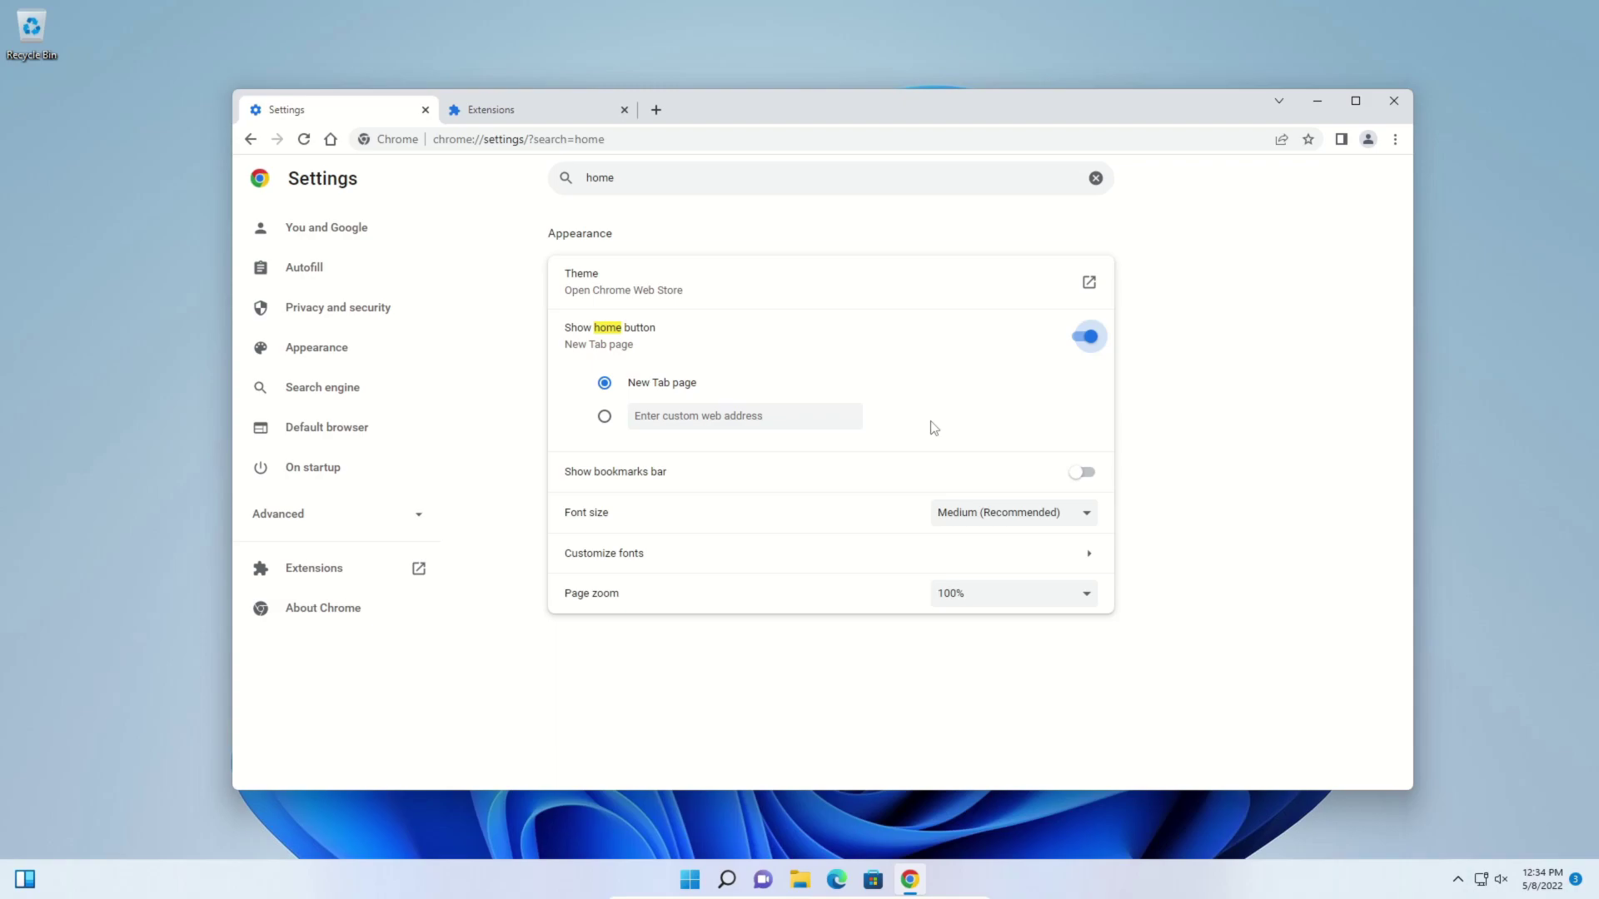
left_click(601, 418)
left_click(683, 420)
type("https://duckduckgo.com/")
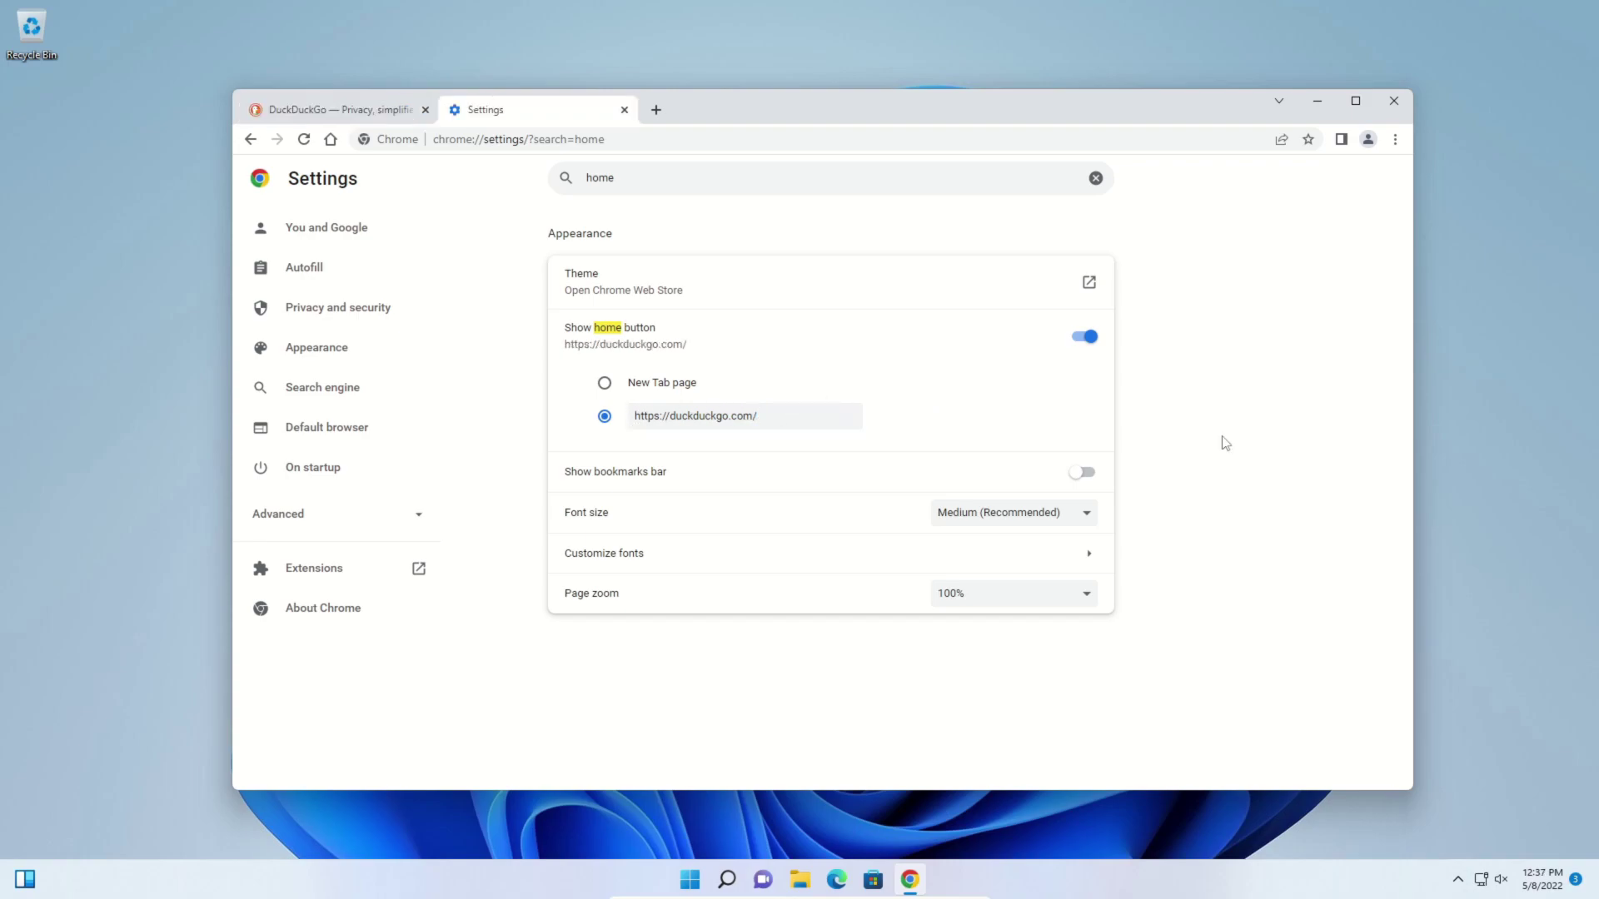
Find the "history" settings and clear all-time browsing history, download history, cookies and other site data, and cached images and files.
left_click_drag(641, 178, 554, 176)
type("history")
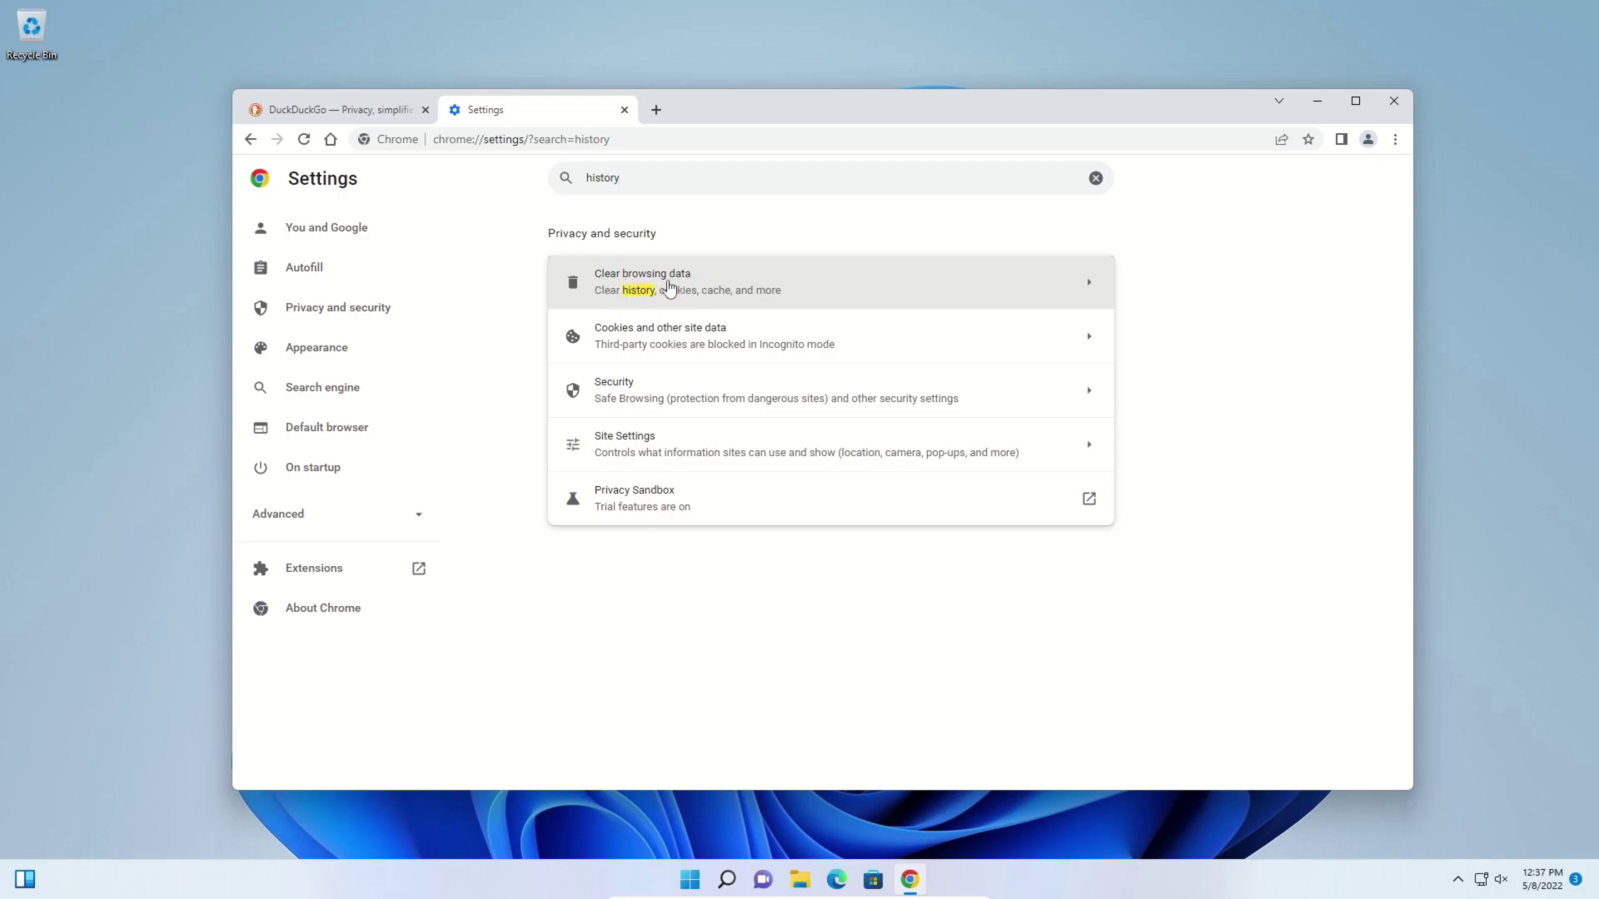
left_click(669, 288)
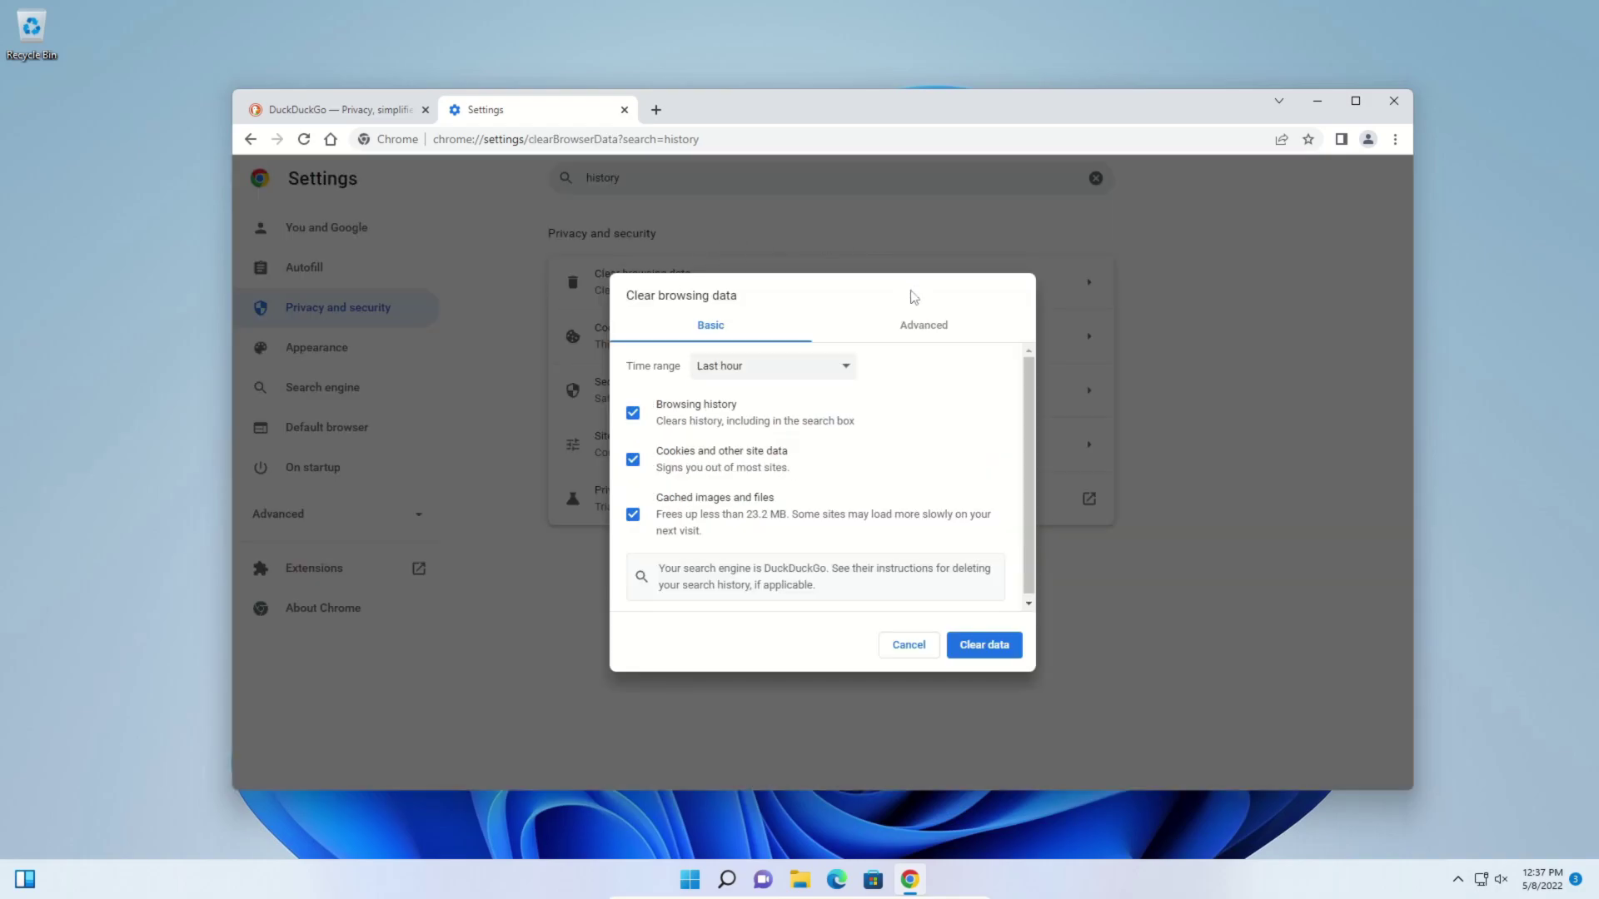
left_click(909, 331)
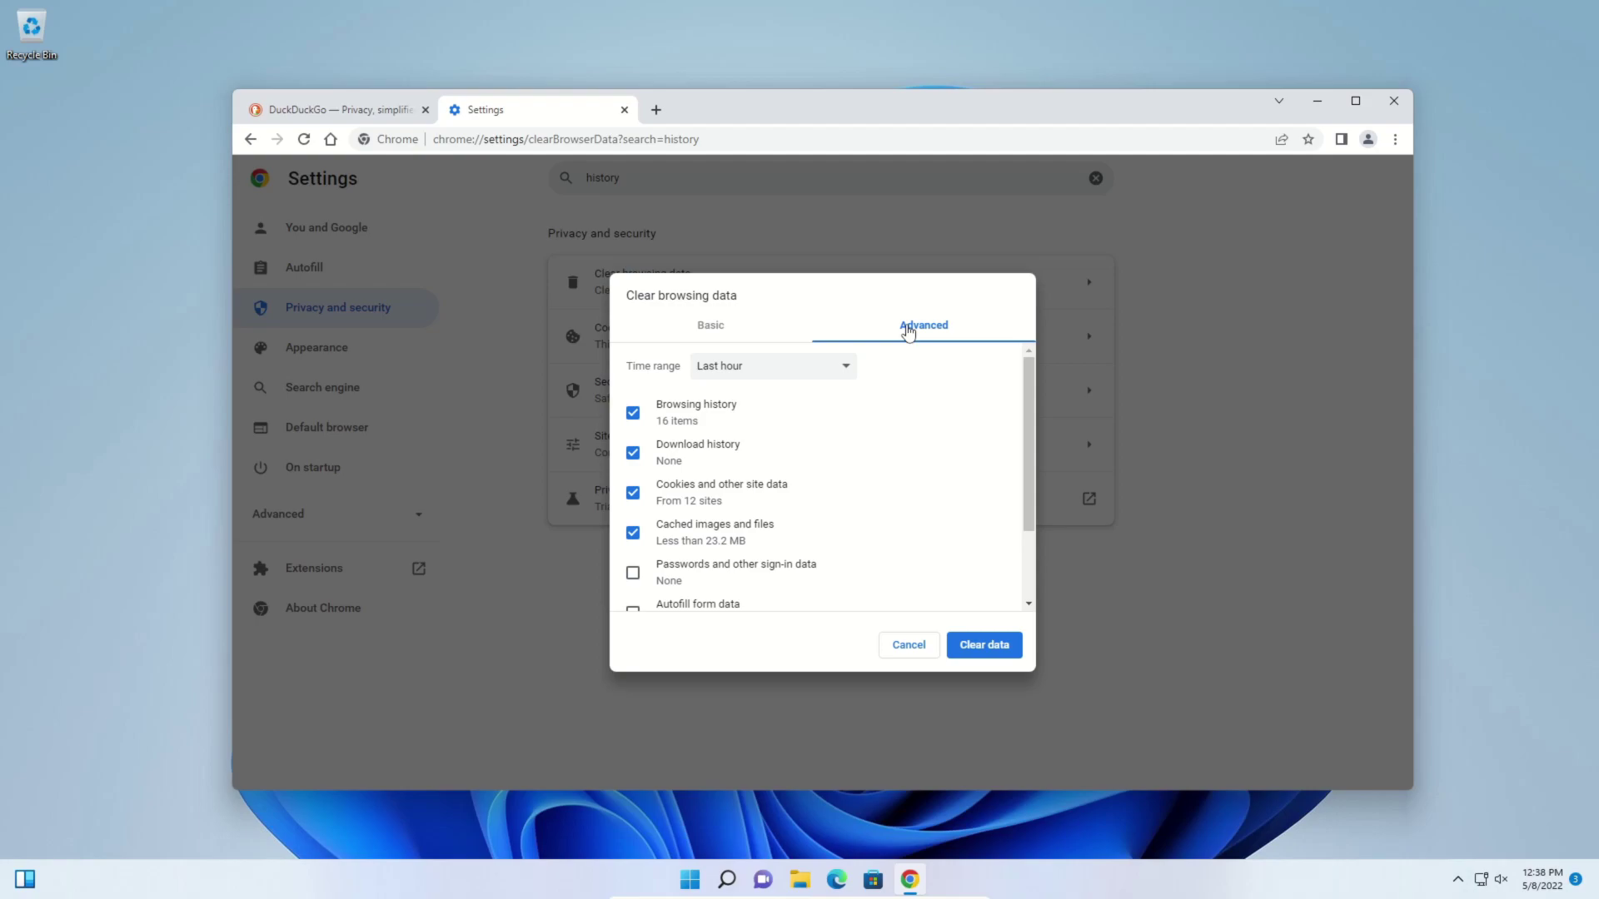
mouse_move(1029, 379)
left_mouse_down()
mouse_move(1031, 446)
mouse_move(1033, 366)
left_mouse_up()
left_click(762, 370)
left_click(721, 443)
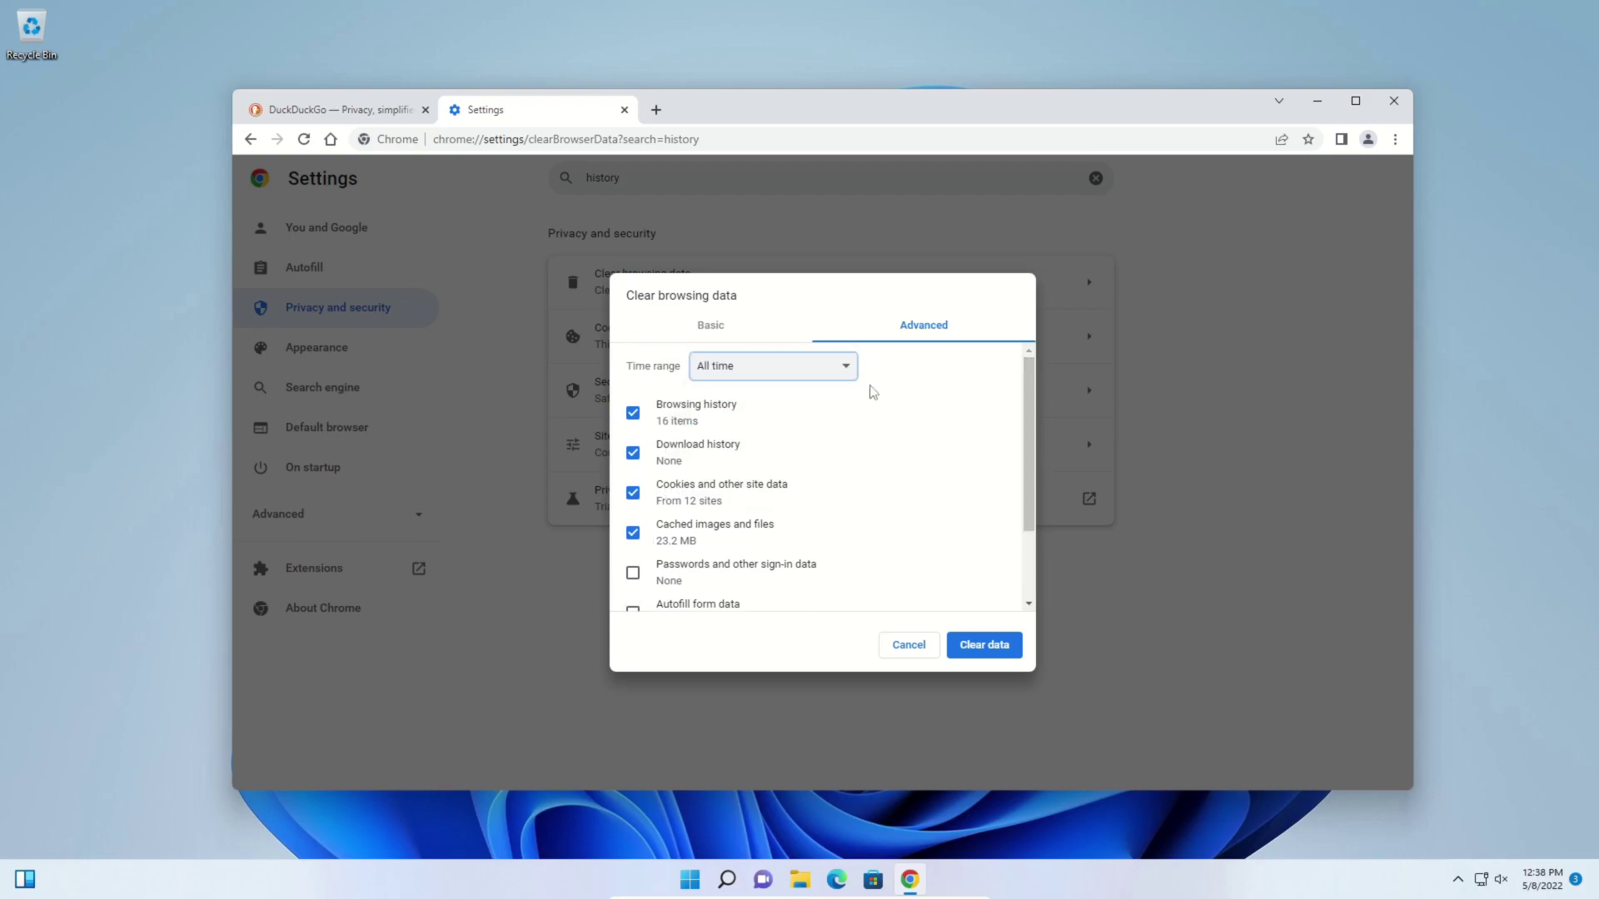
left_click(976, 652)
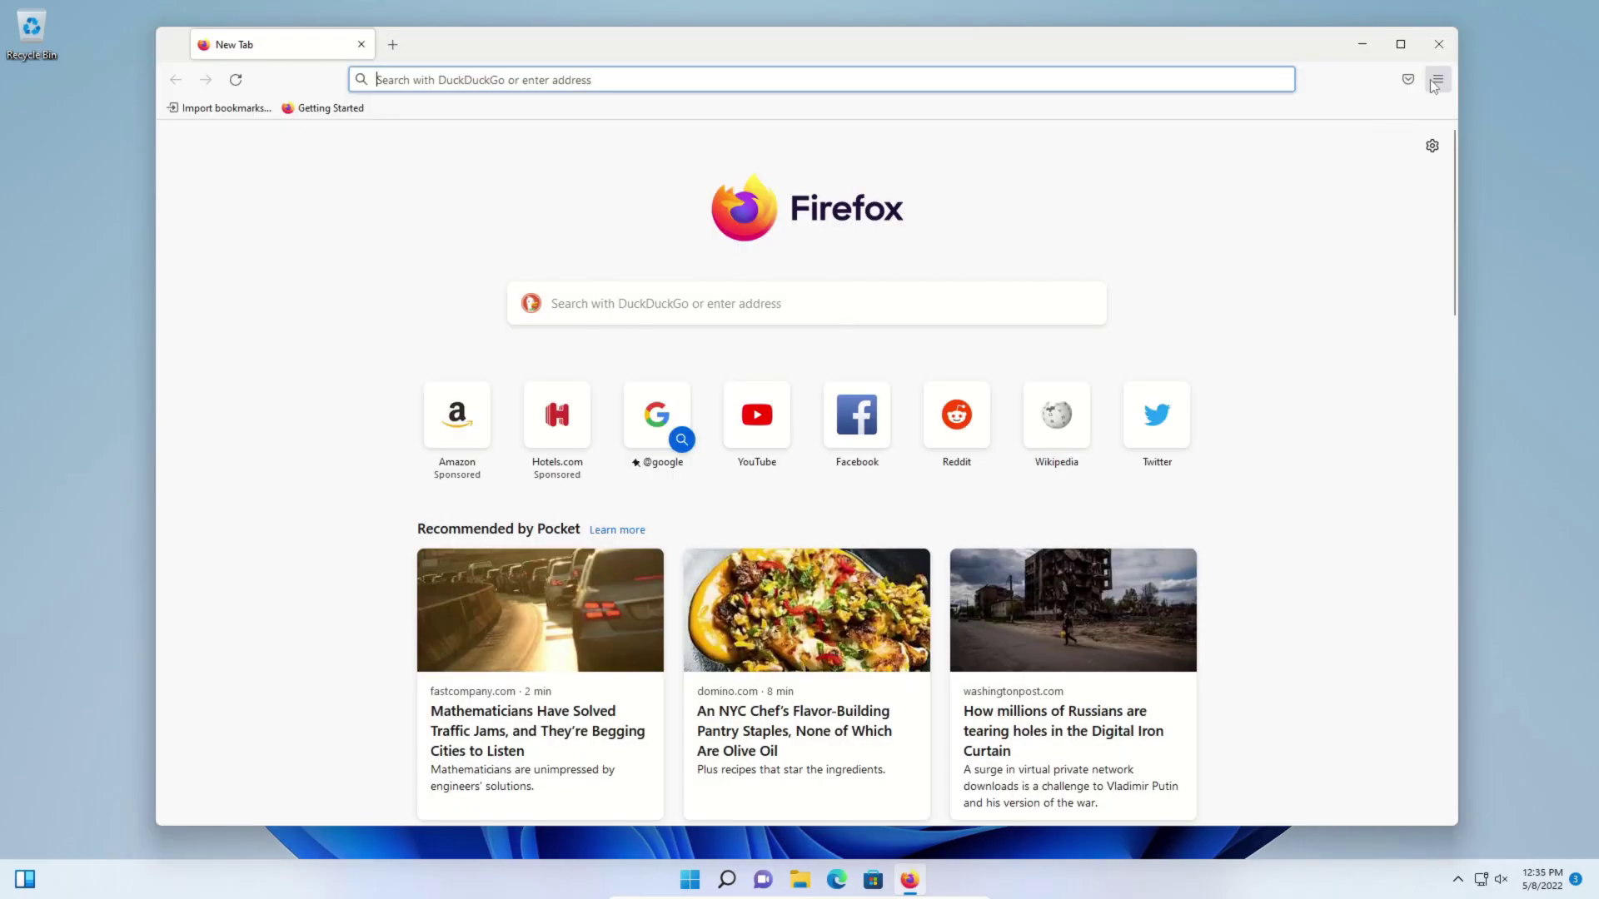
Switch to Firefox and check for browser updates in the About Firefox window.
left_click(1433, 79)
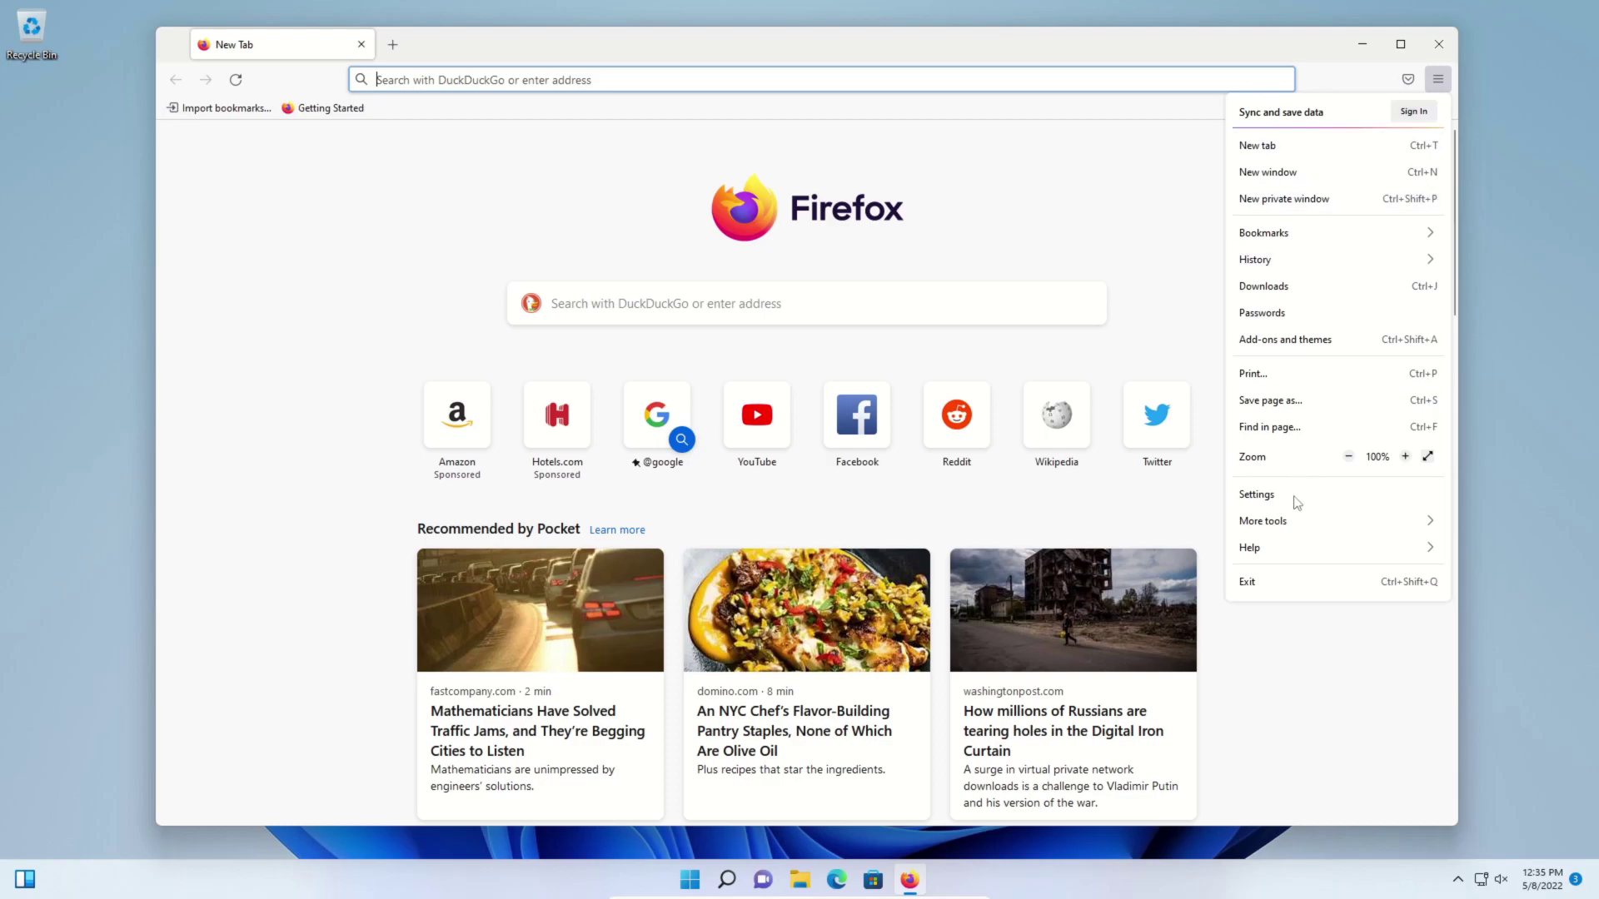
left_click(1276, 548)
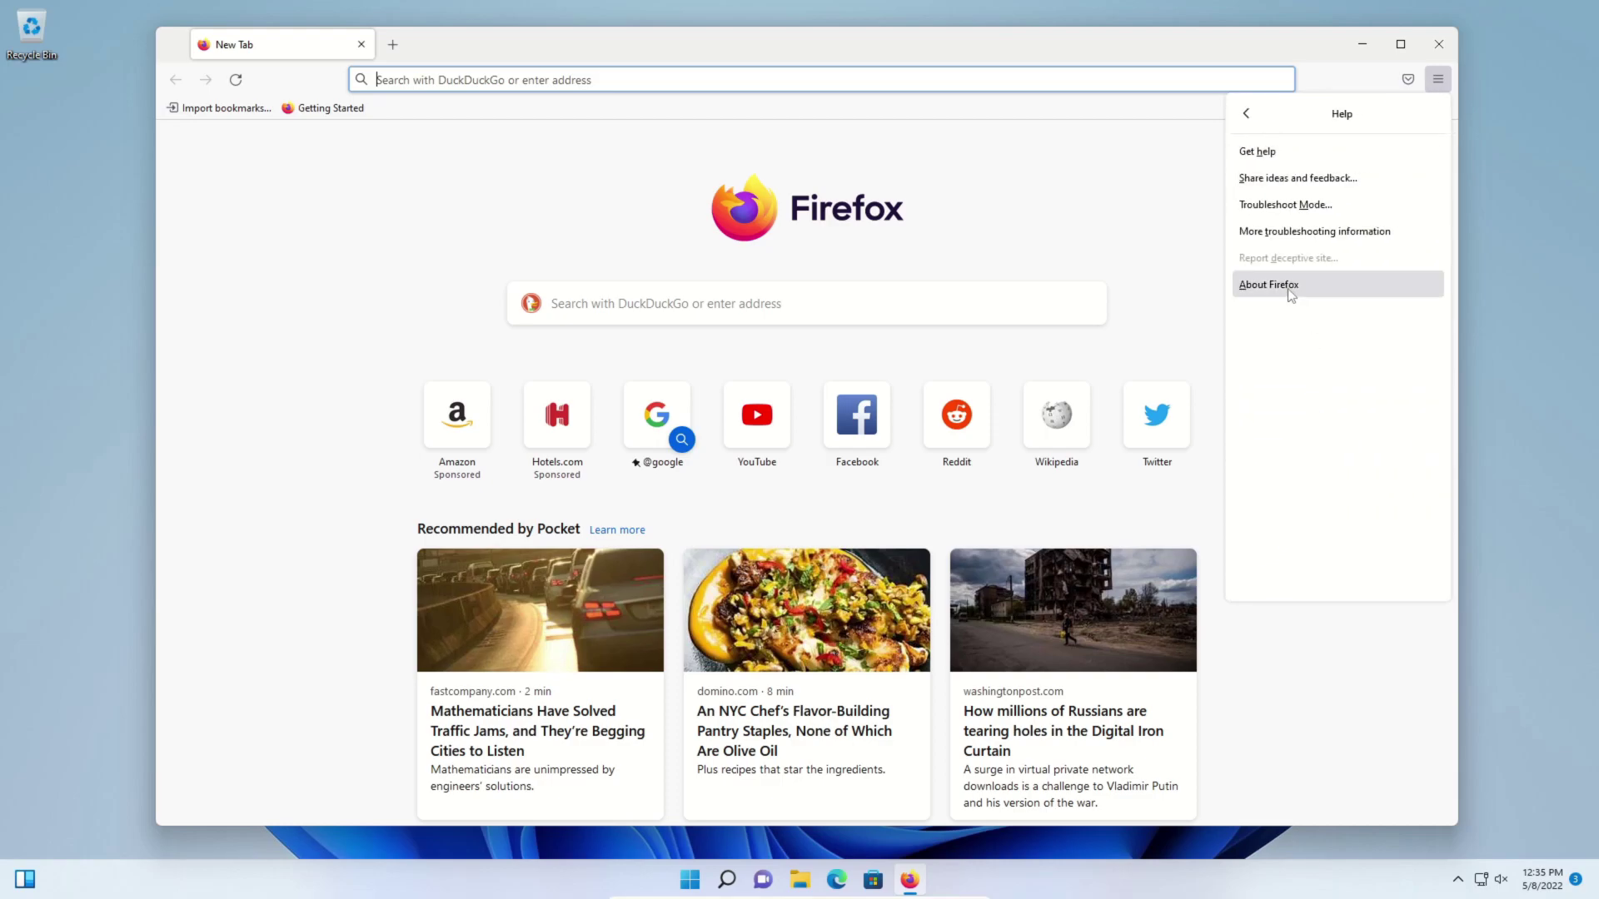
left_click(1269, 285)
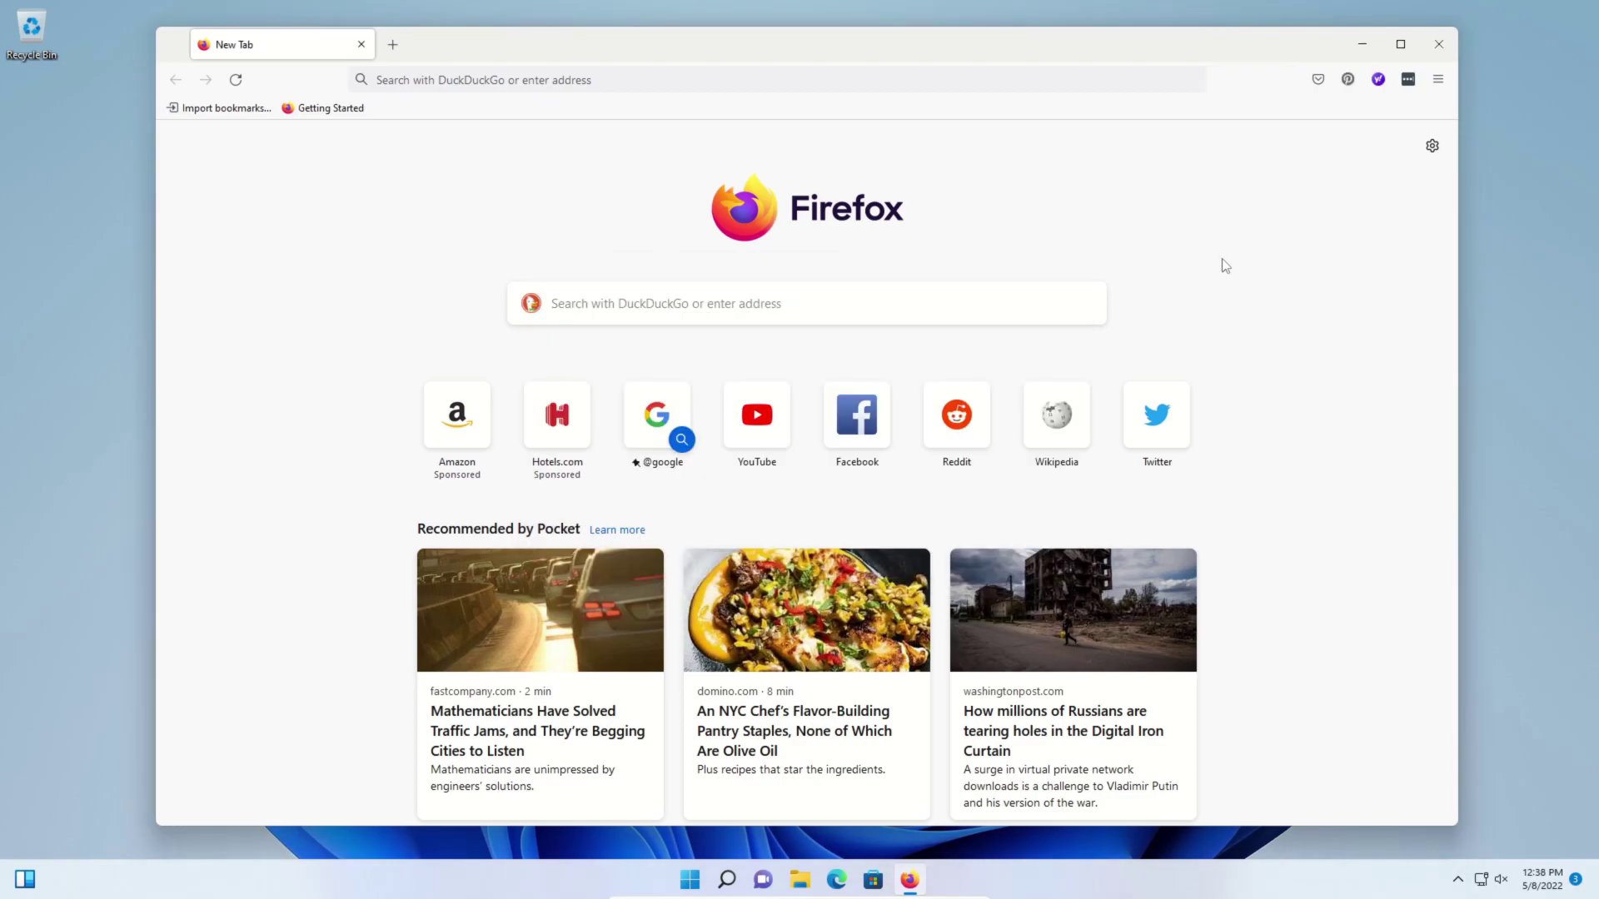
Check the installed Firefox extensions for updates in the Add-ons Manager.
left_click(1439, 79)
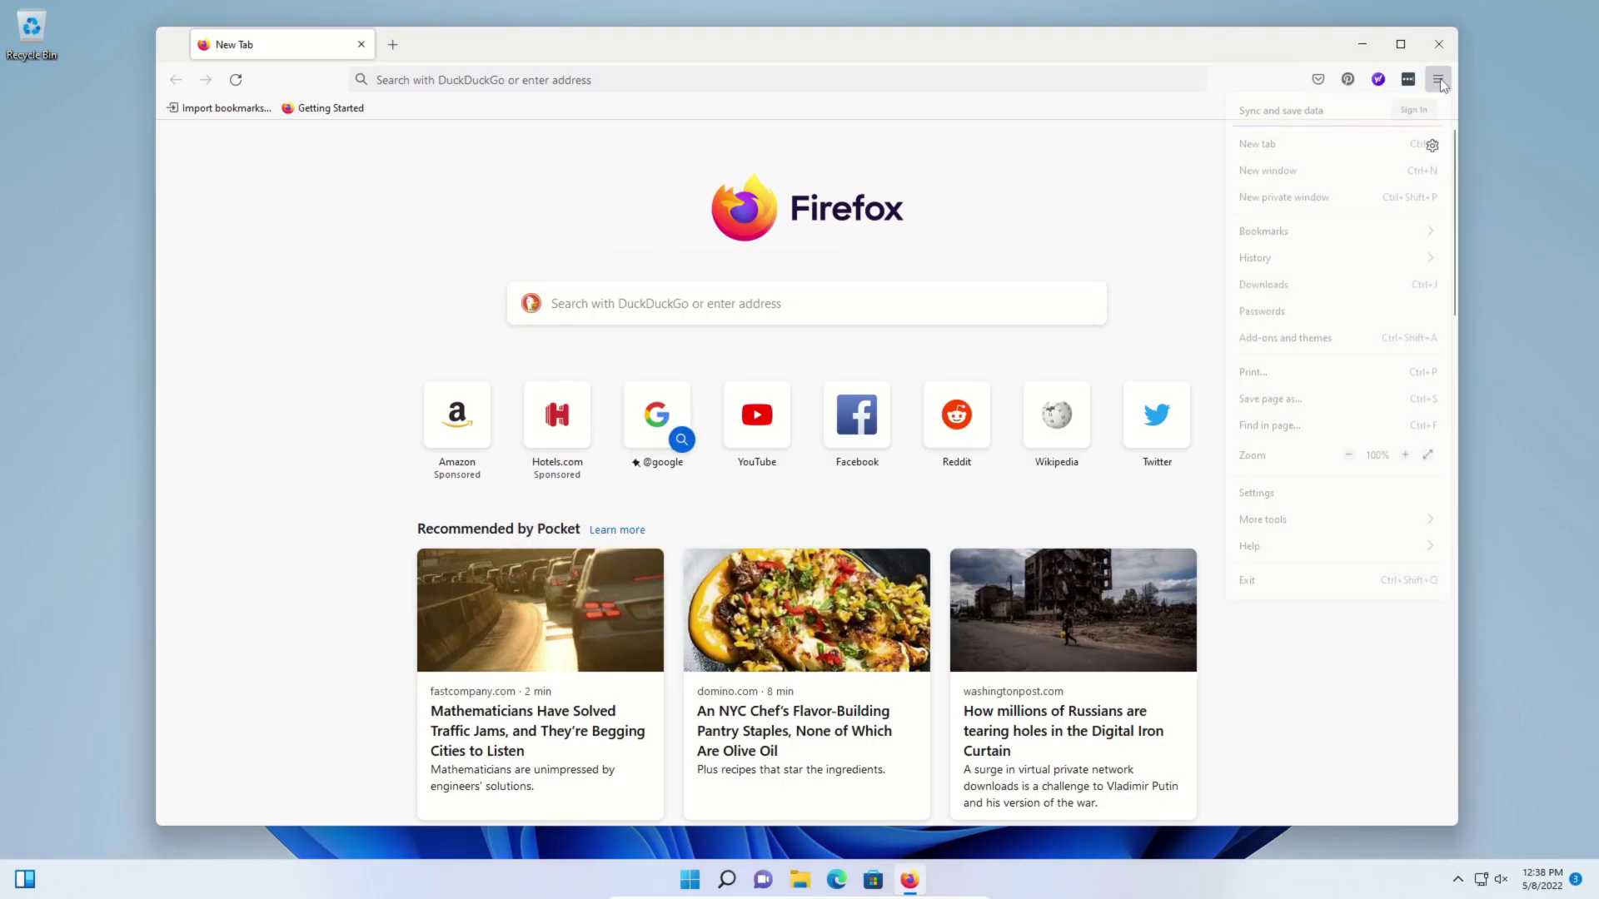
left_click(1285, 340)
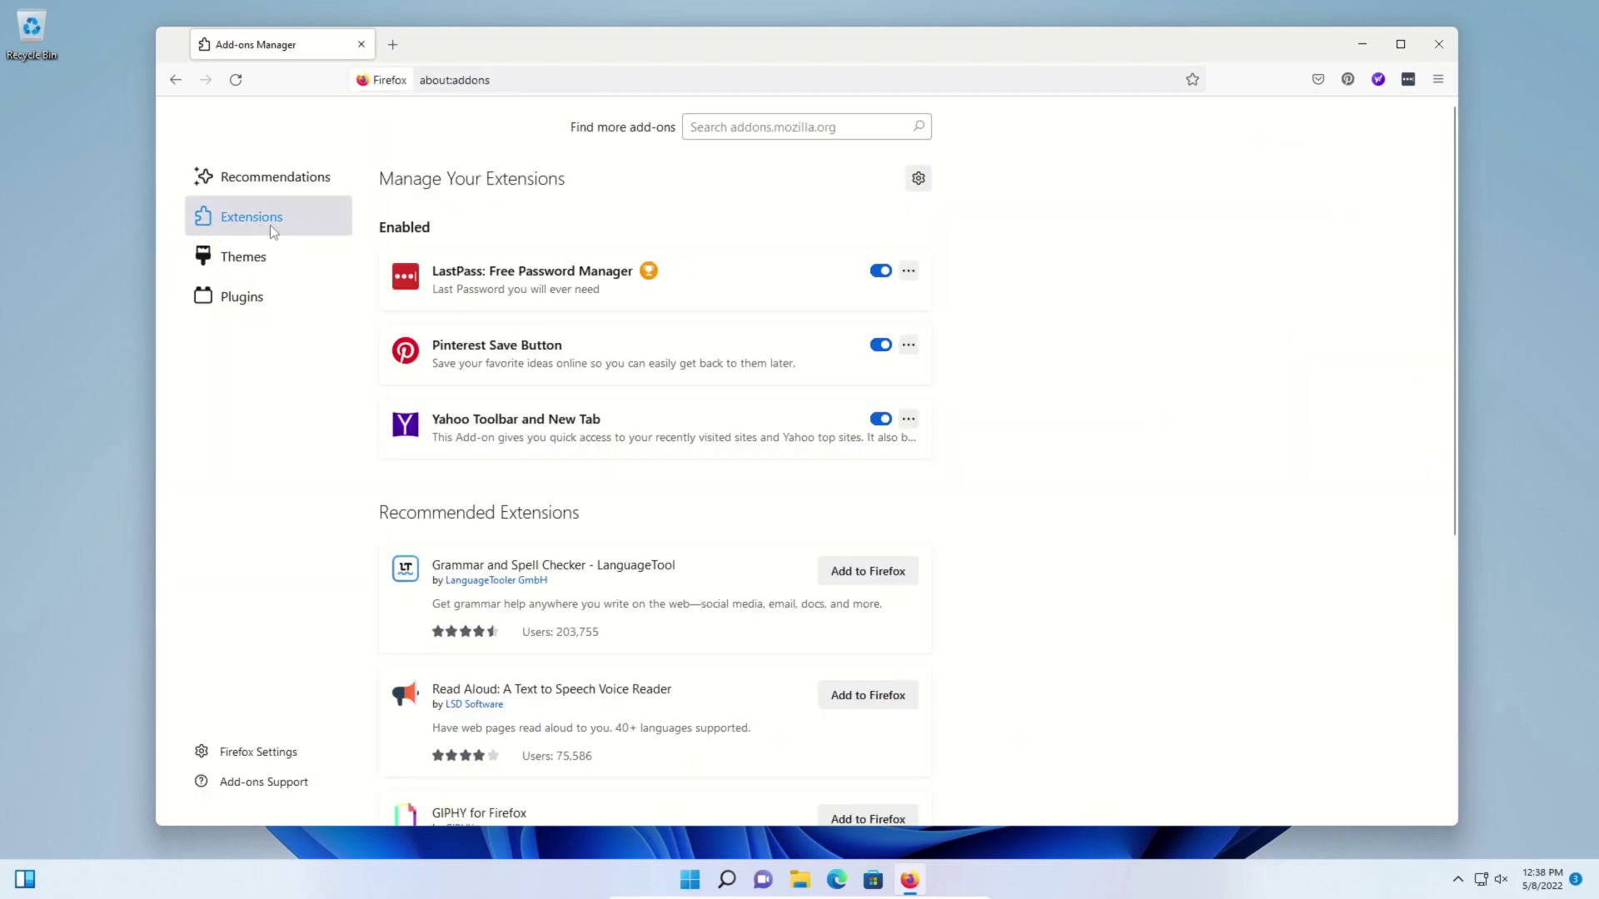
left_click(919, 180)
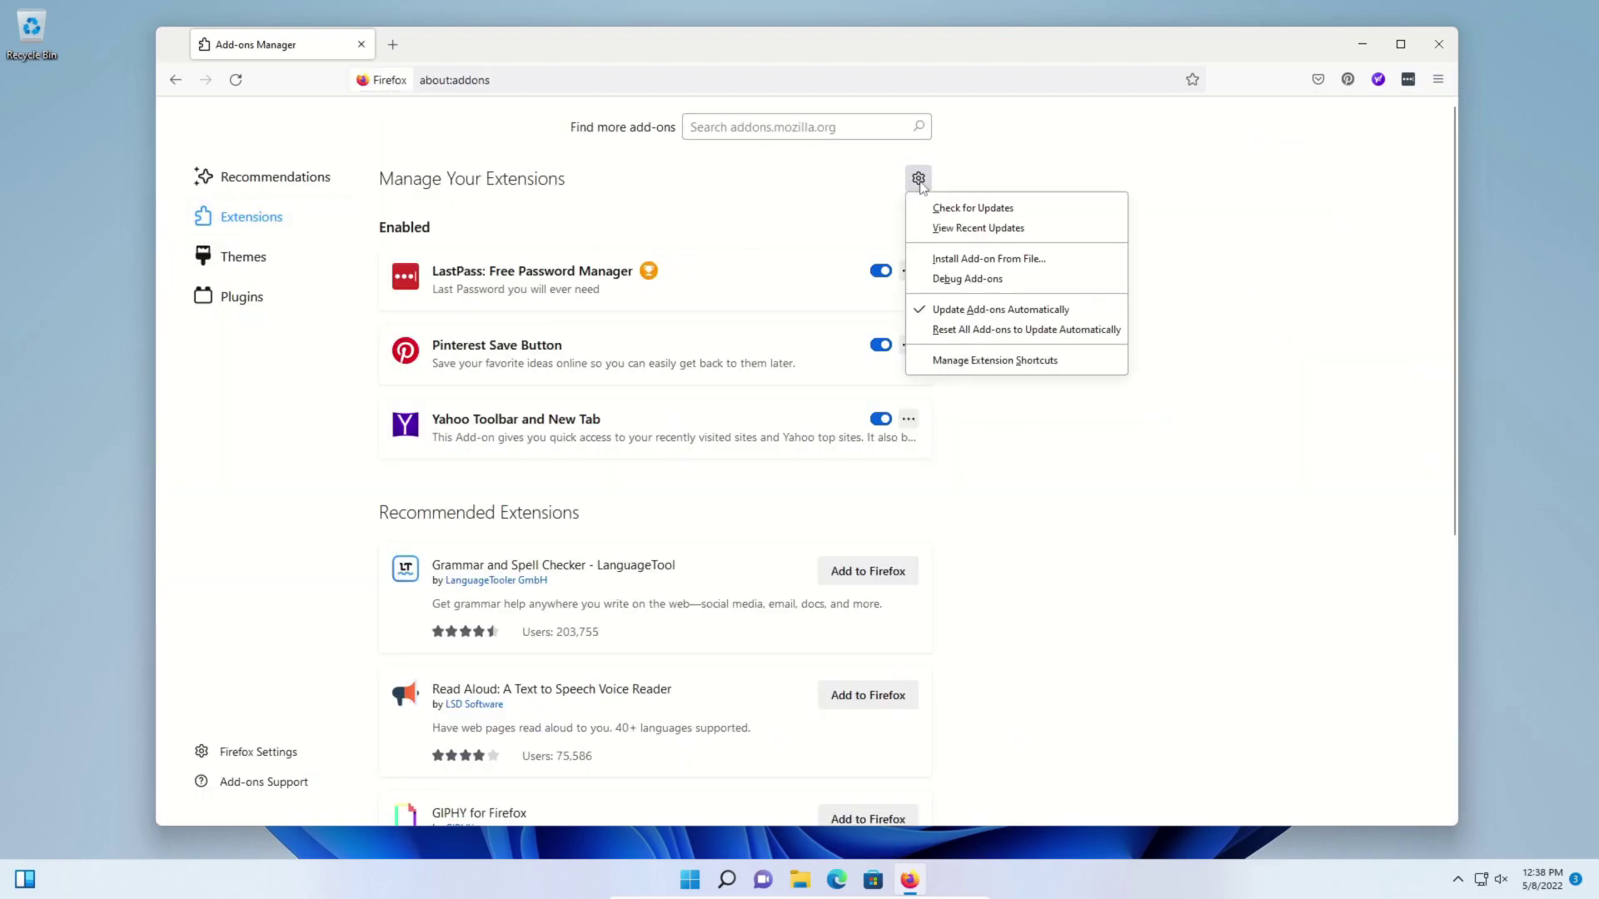
left_click(963, 210)
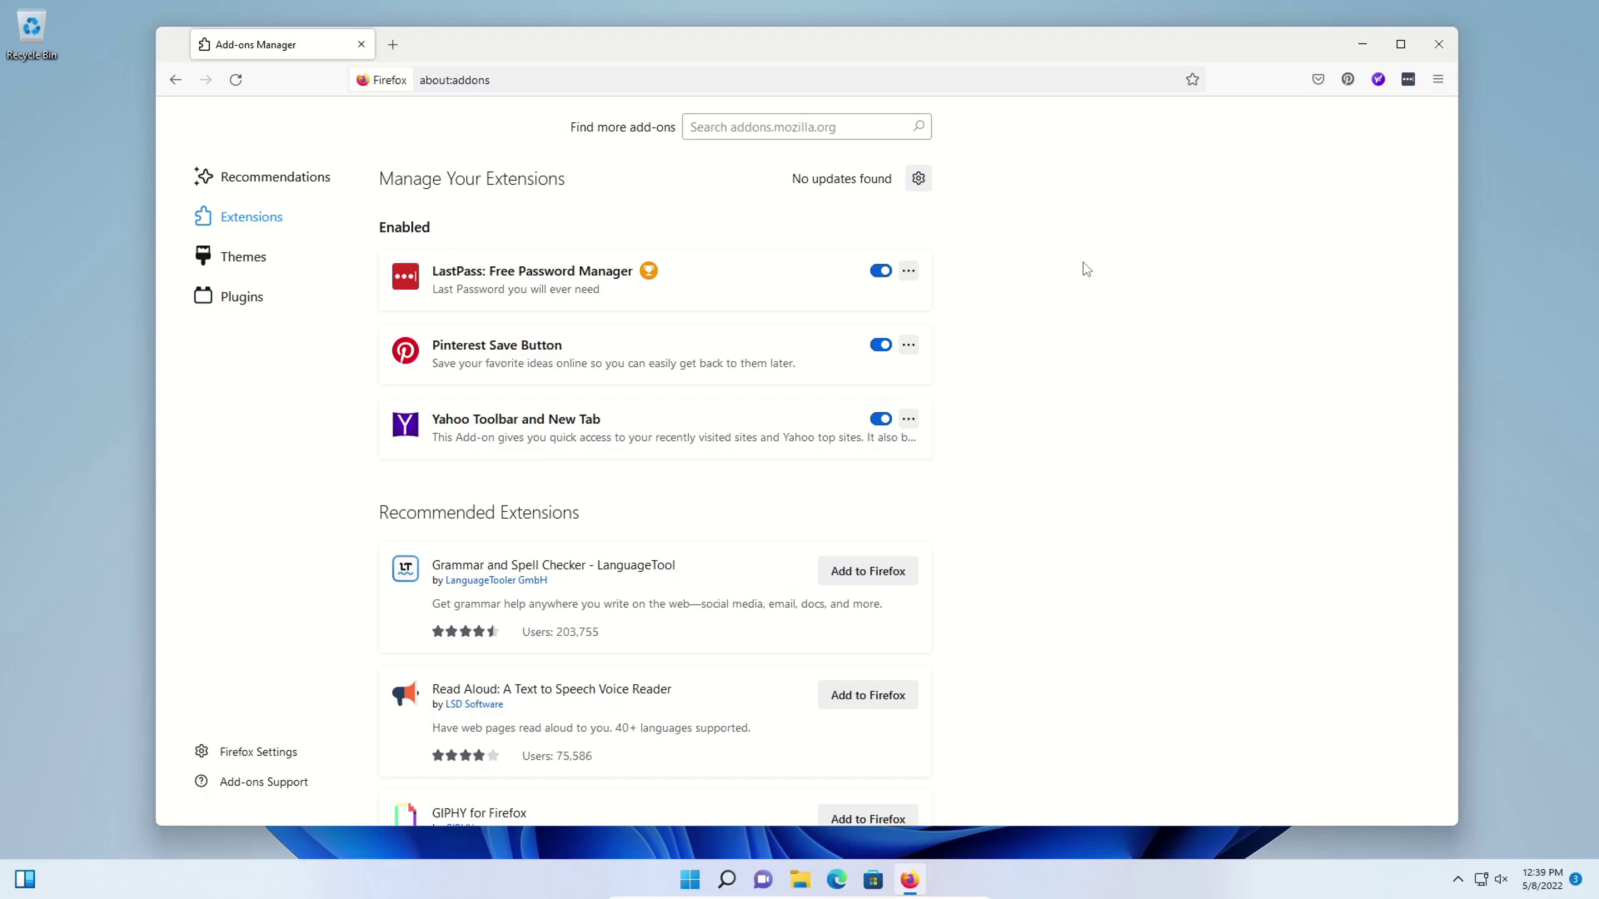
Remove the Pinterest Save Button extension from Firefox without reporting it to Mozilla.
left_click(909, 347)
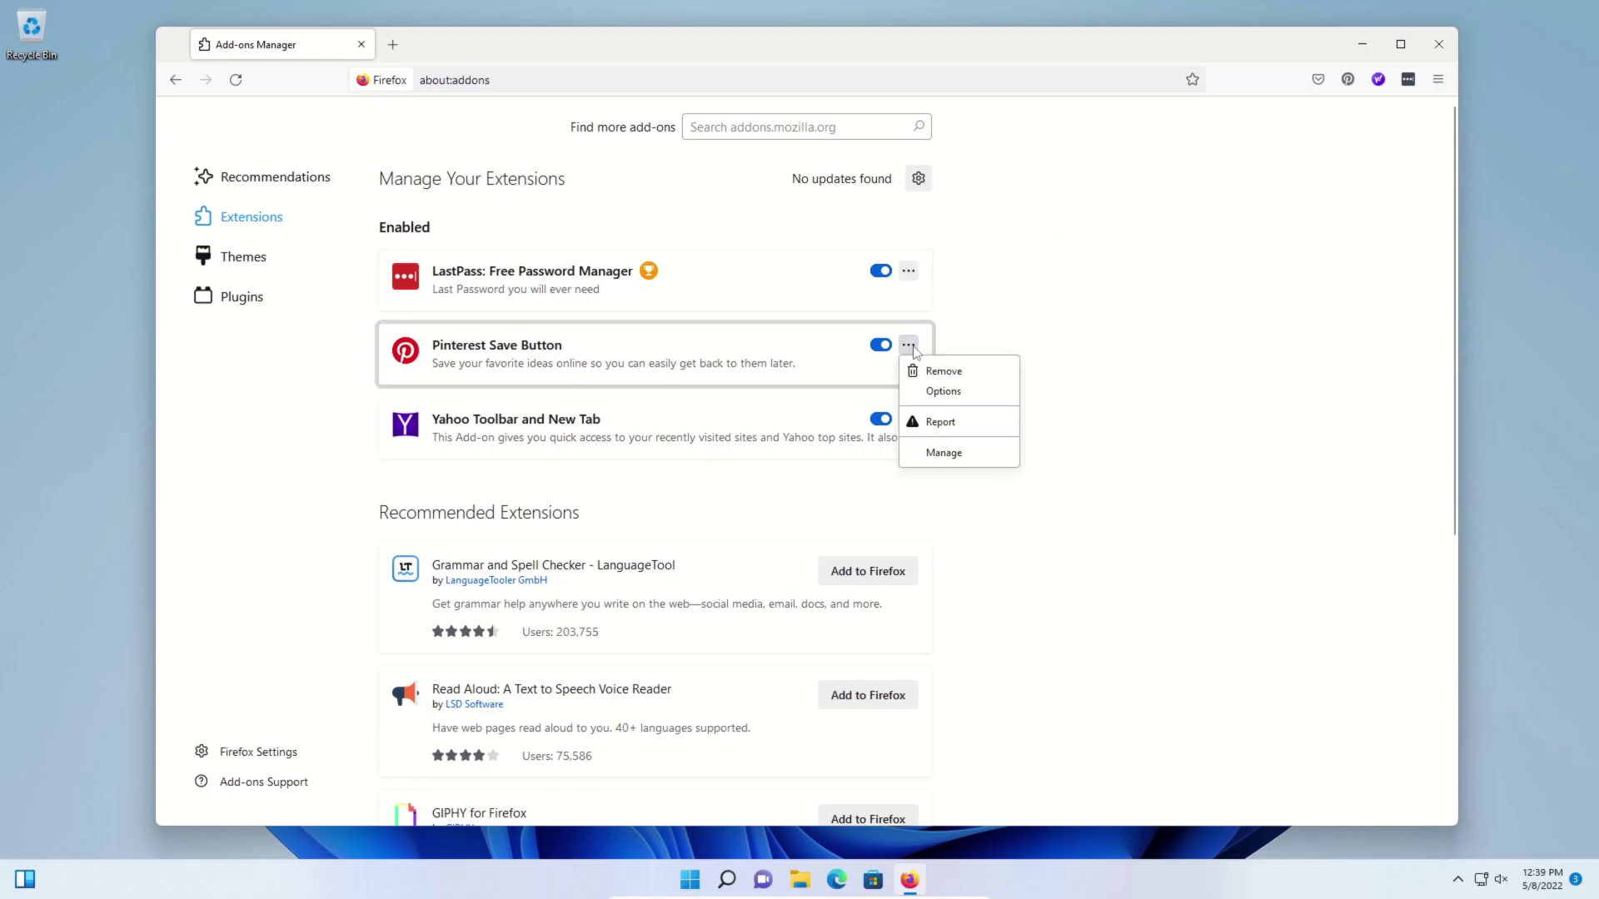
left_click(962, 372)
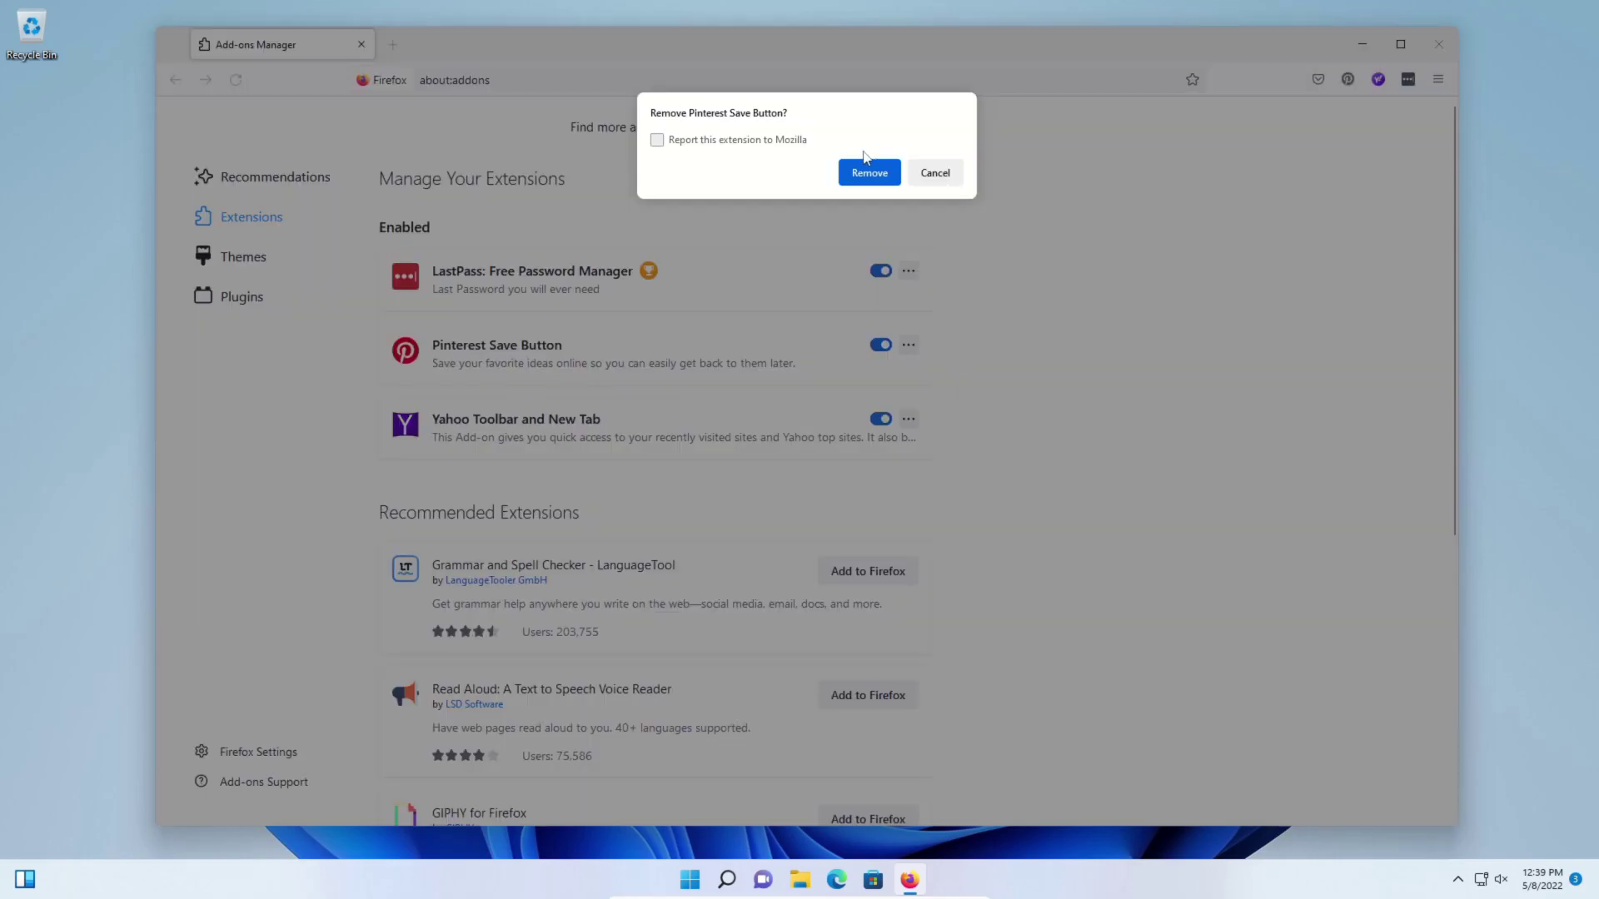
left_click(867, 169)
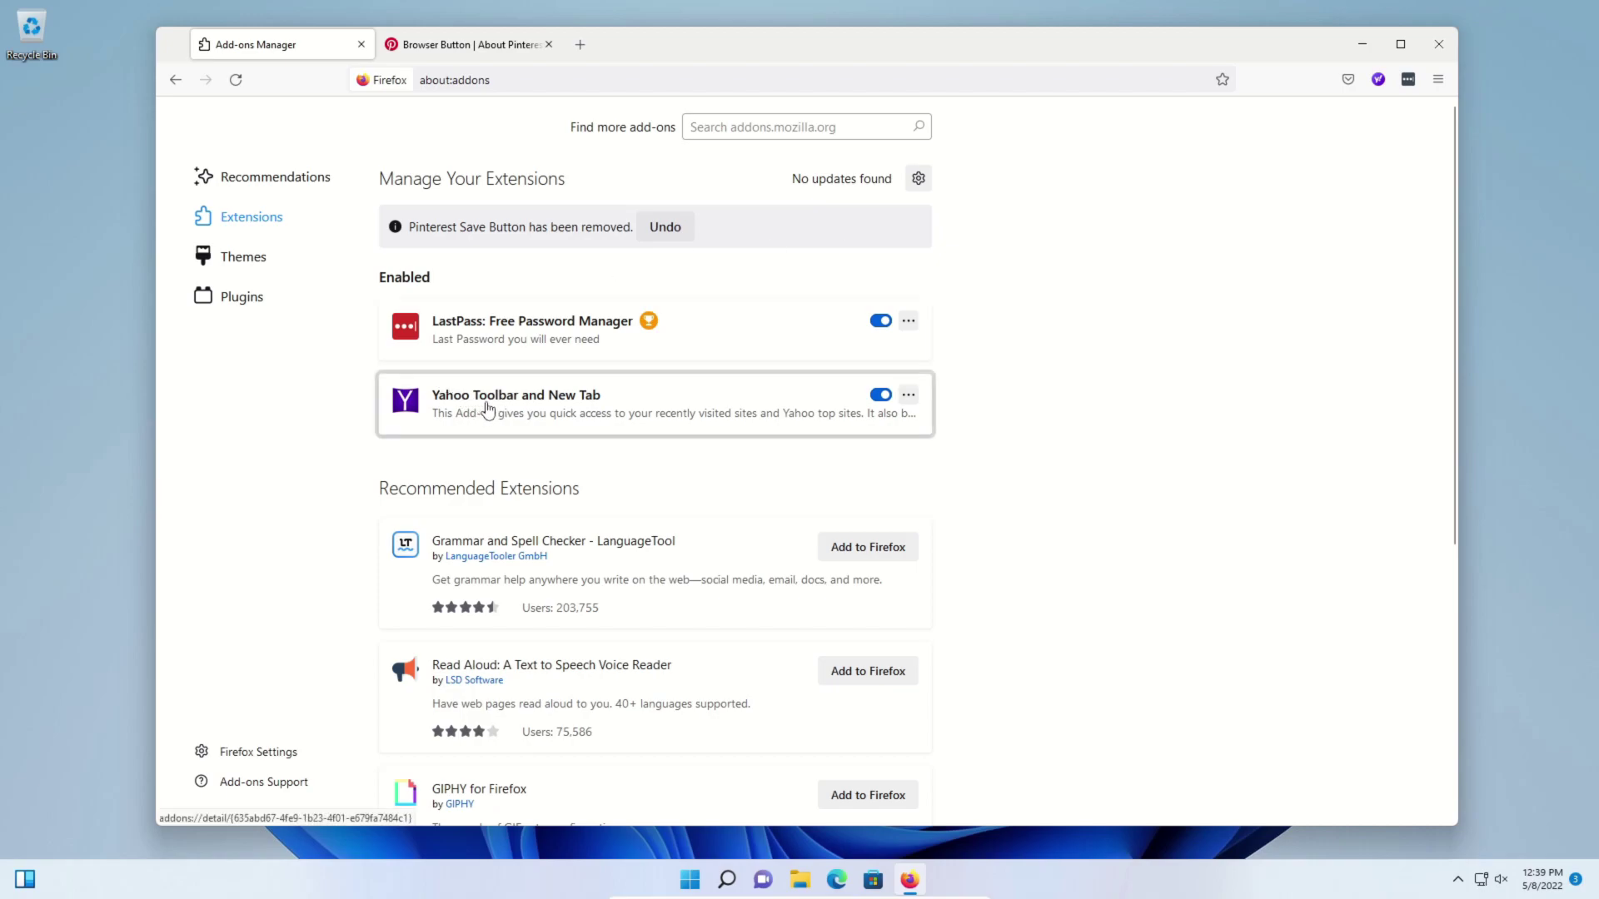
Remove the Yahoo Toolbar and New Tab extension and disable LastPass: Free Password Manager.
left_click(909, 395)
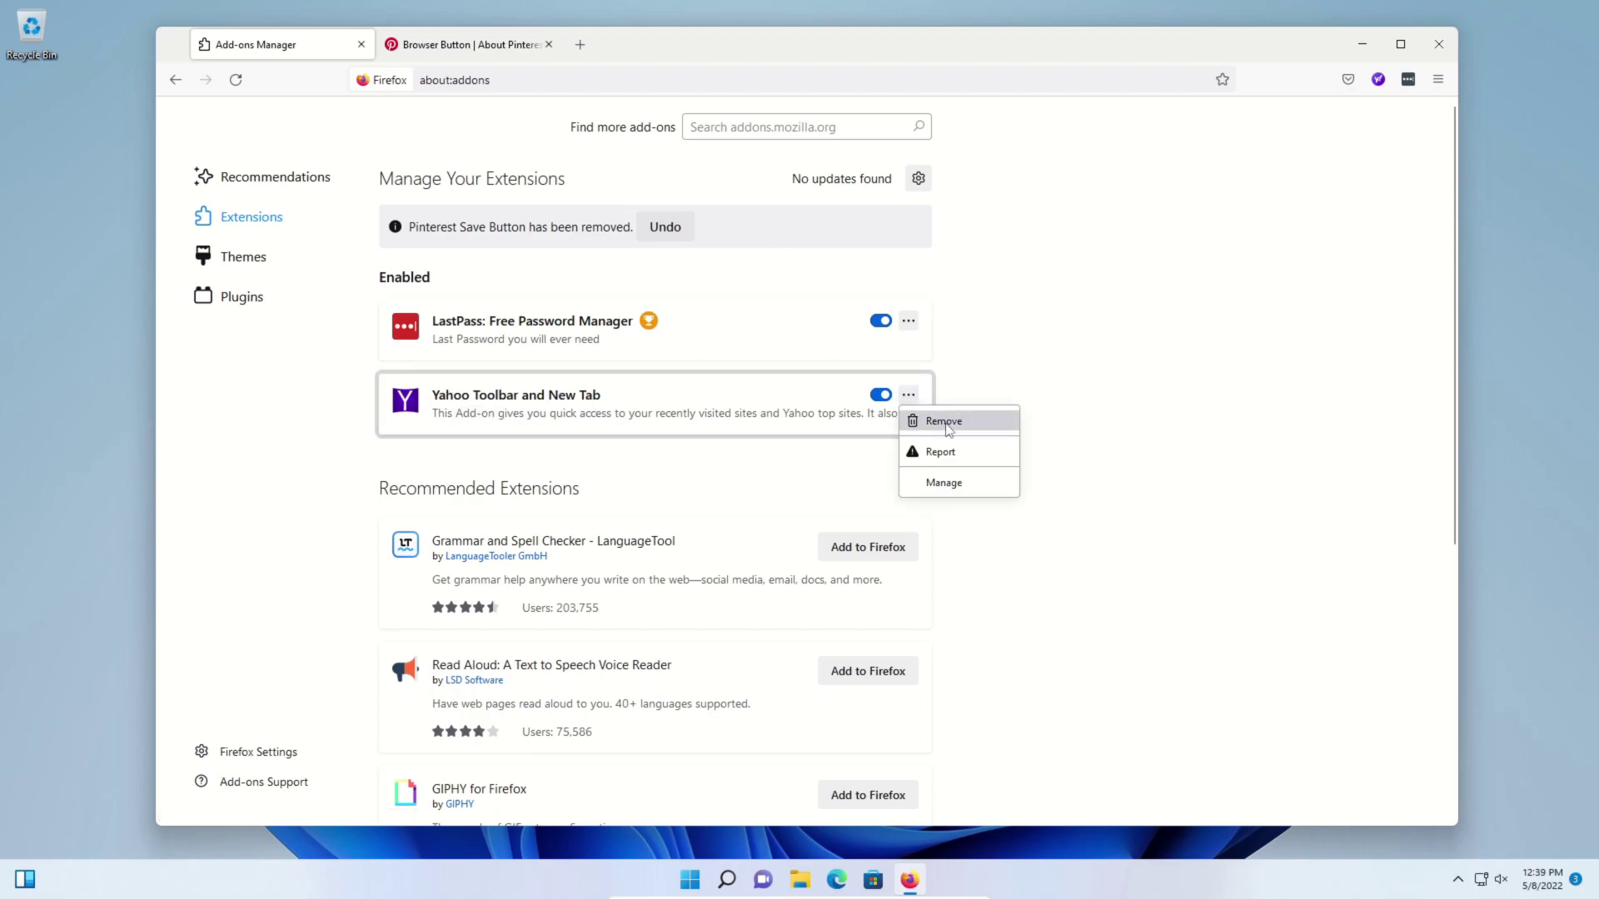
left_click(943, 422)
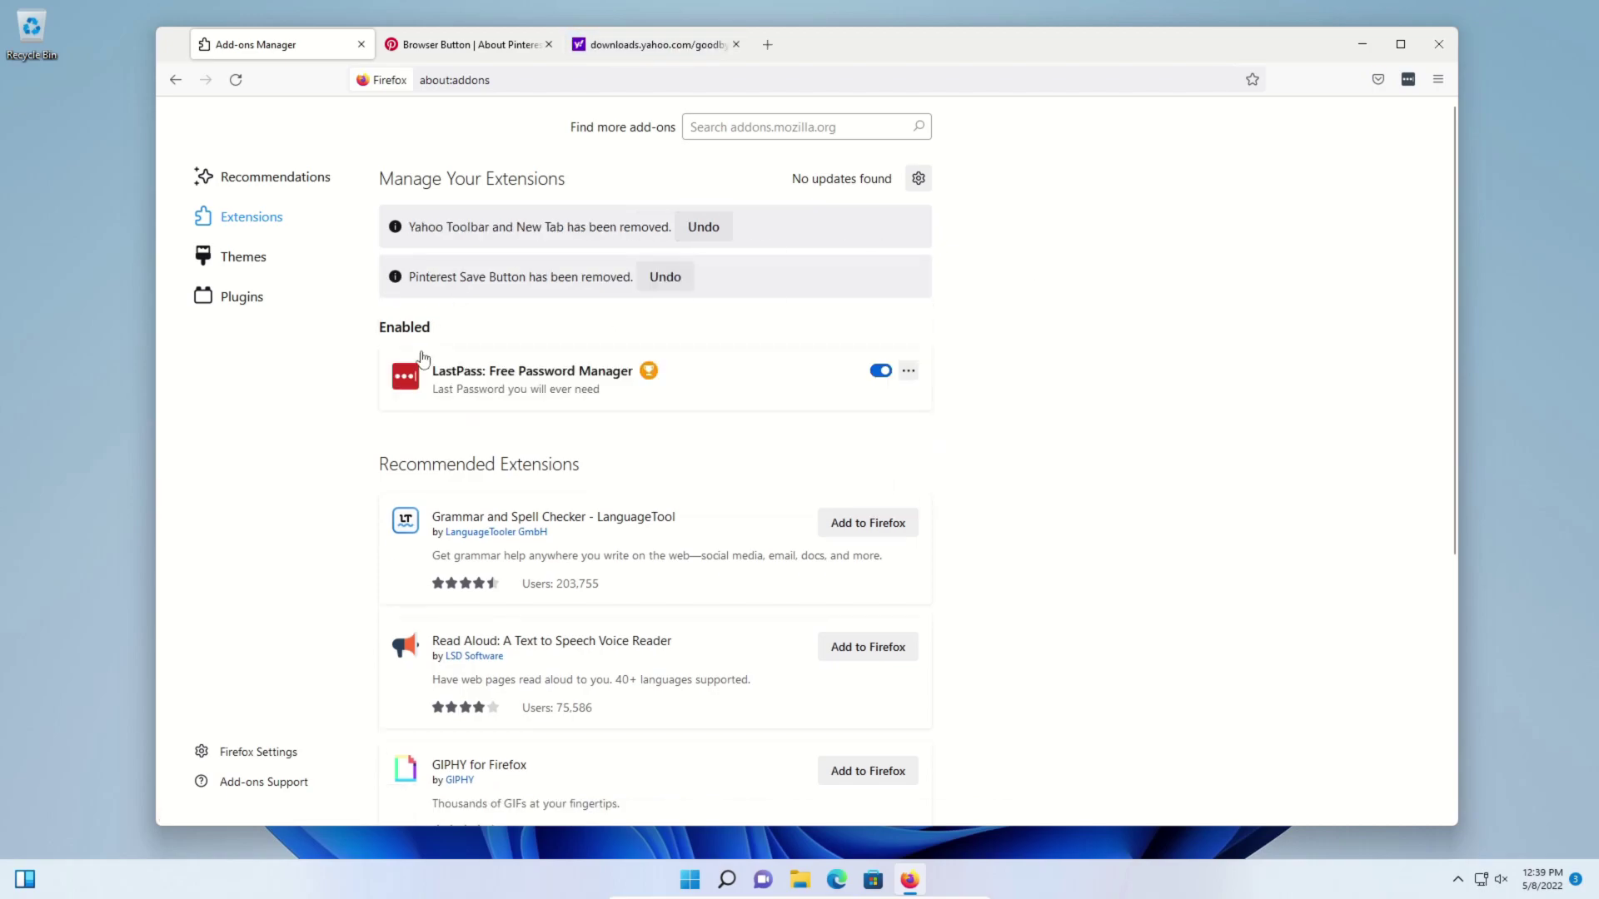
left_click(881, 371)
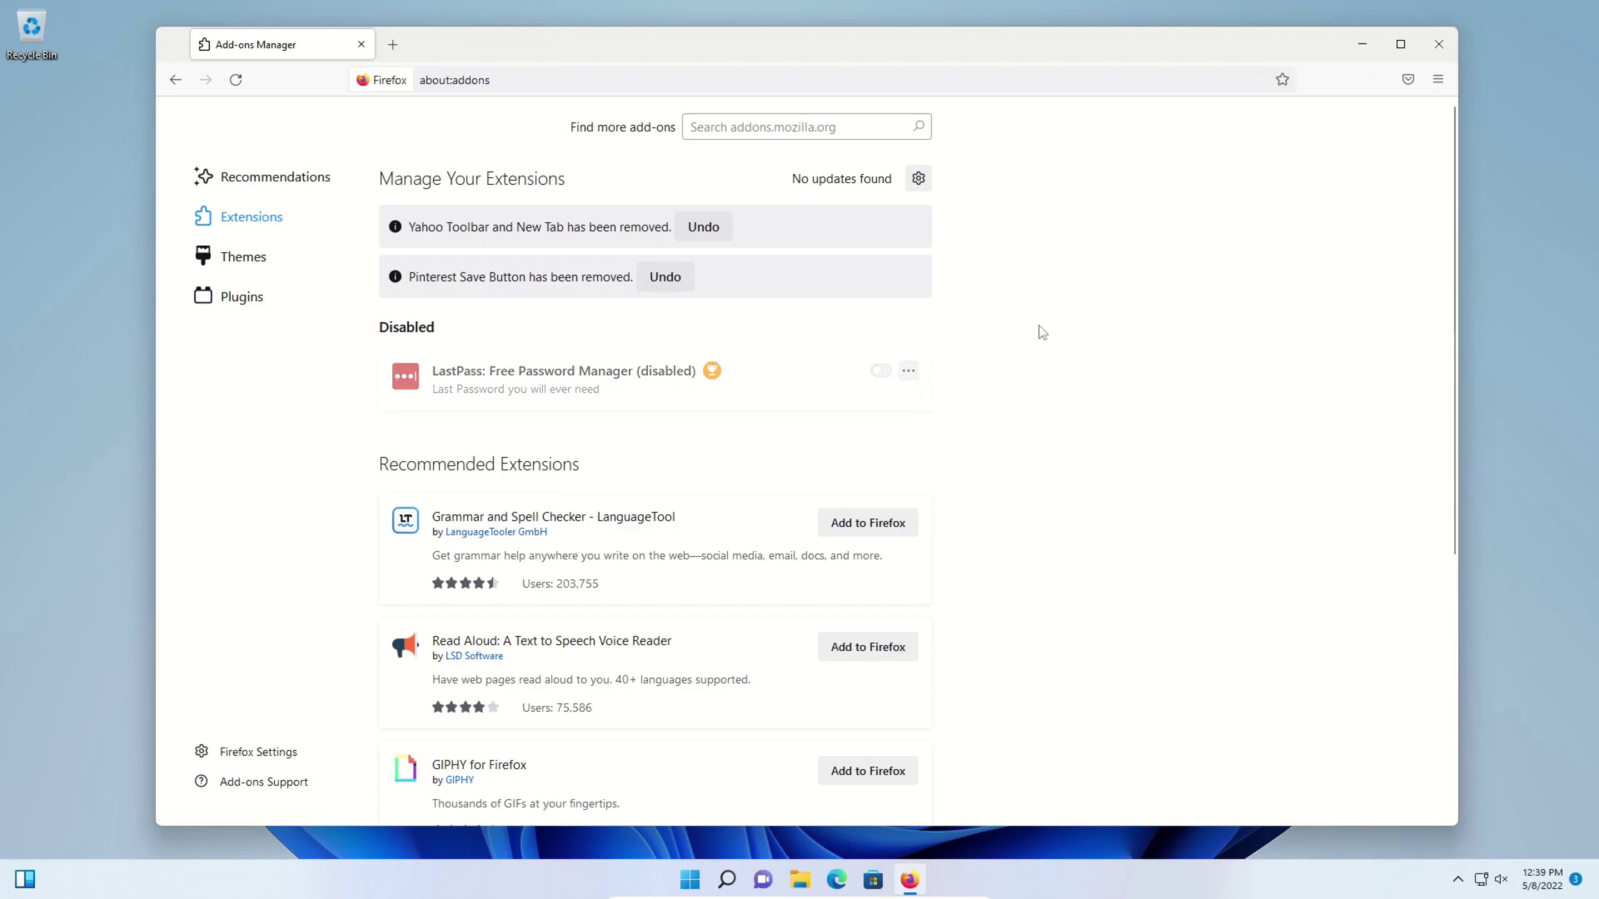
In Firefox's Home settings, set the homepage and new windows to Custom URLs and check the choices for new tabs.
left_click(1438, 79)
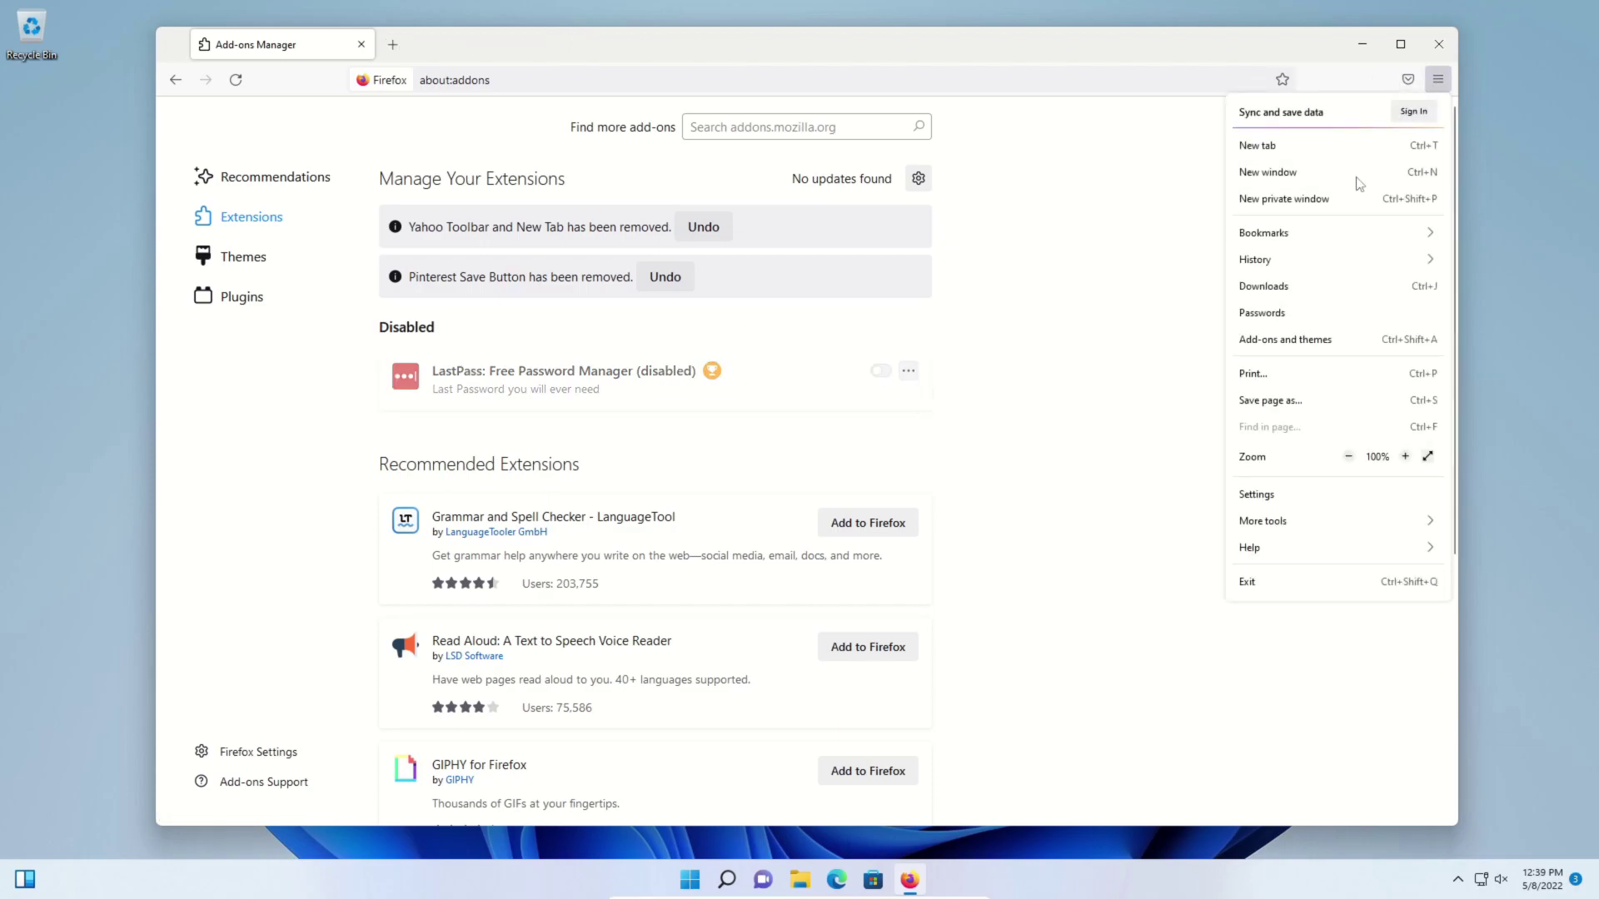
left_click(1258, 494)
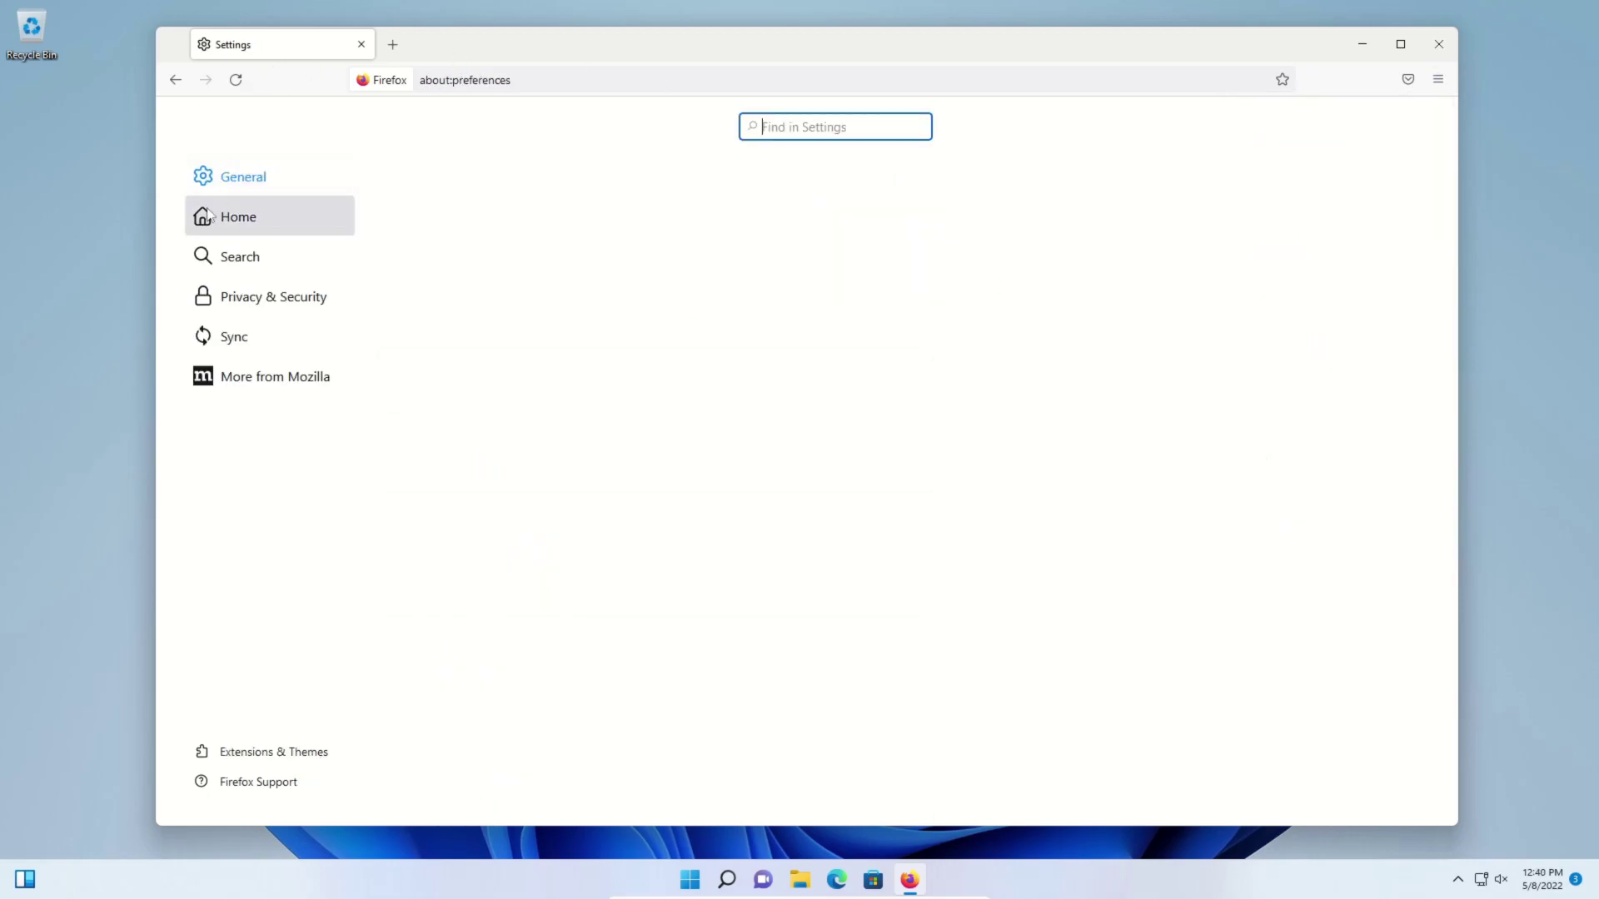
left_click(238, 219)
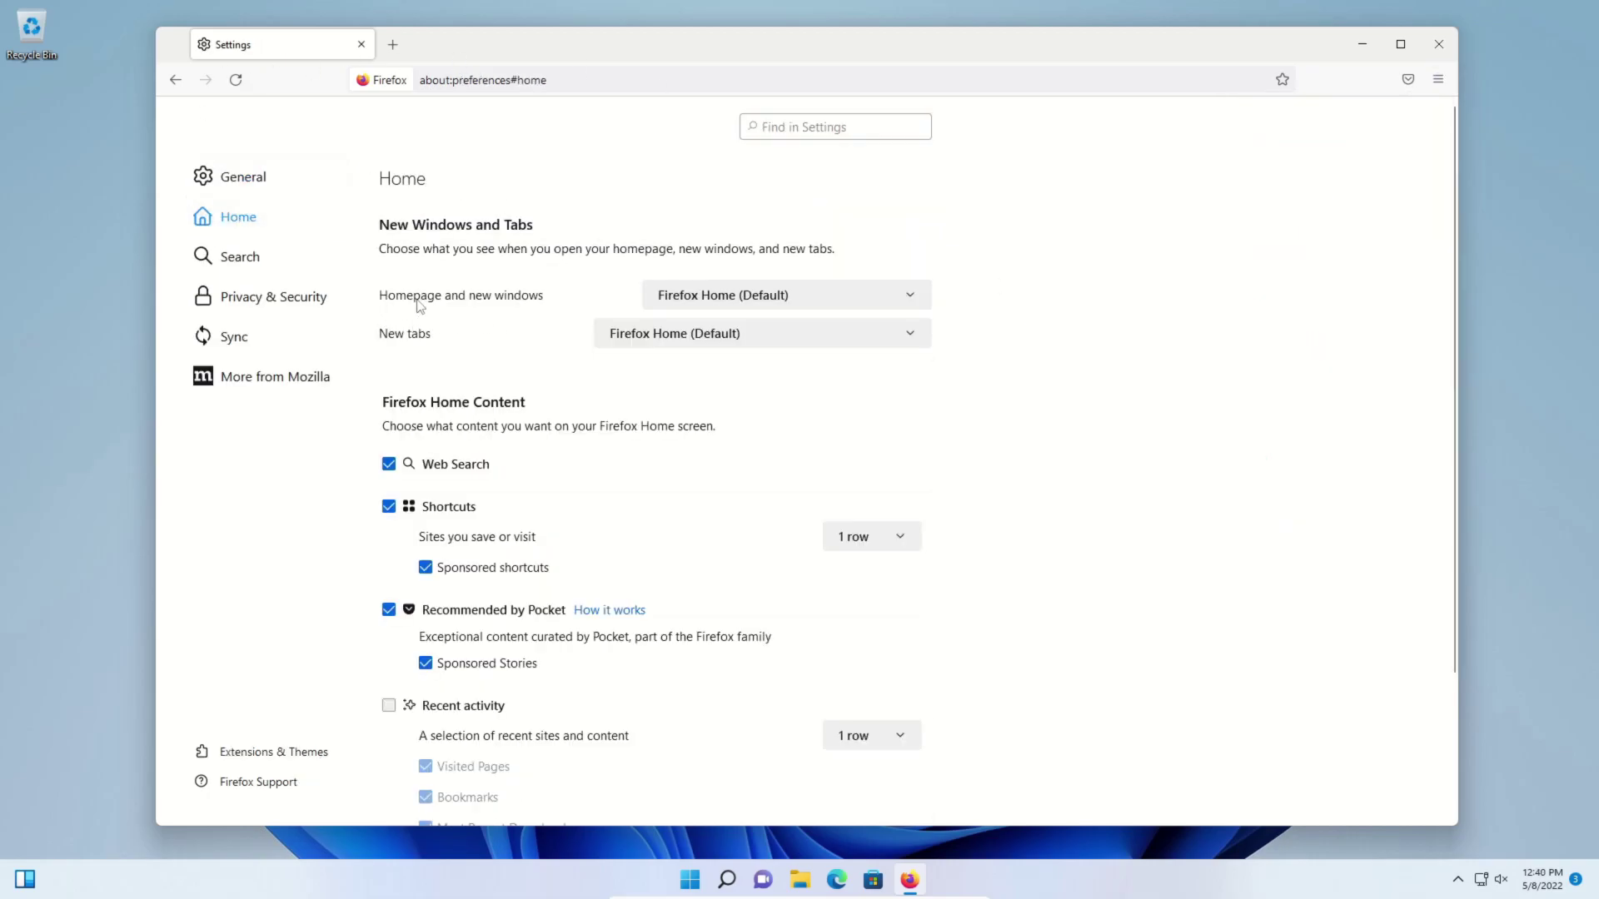
left_click(730, 300)
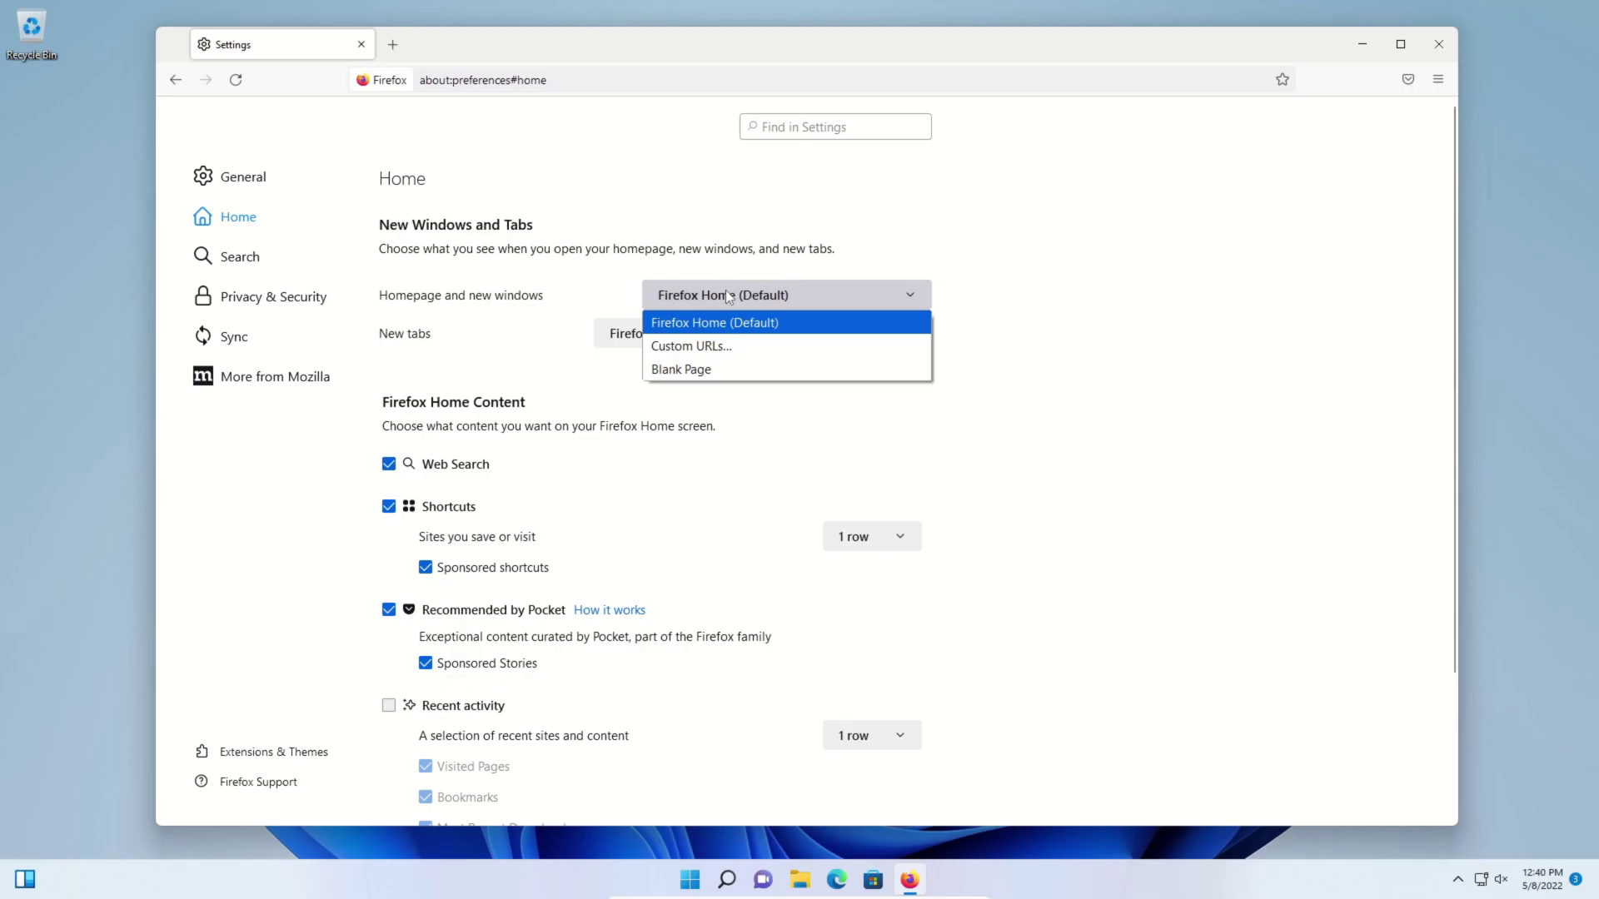
left_click(676, 348)
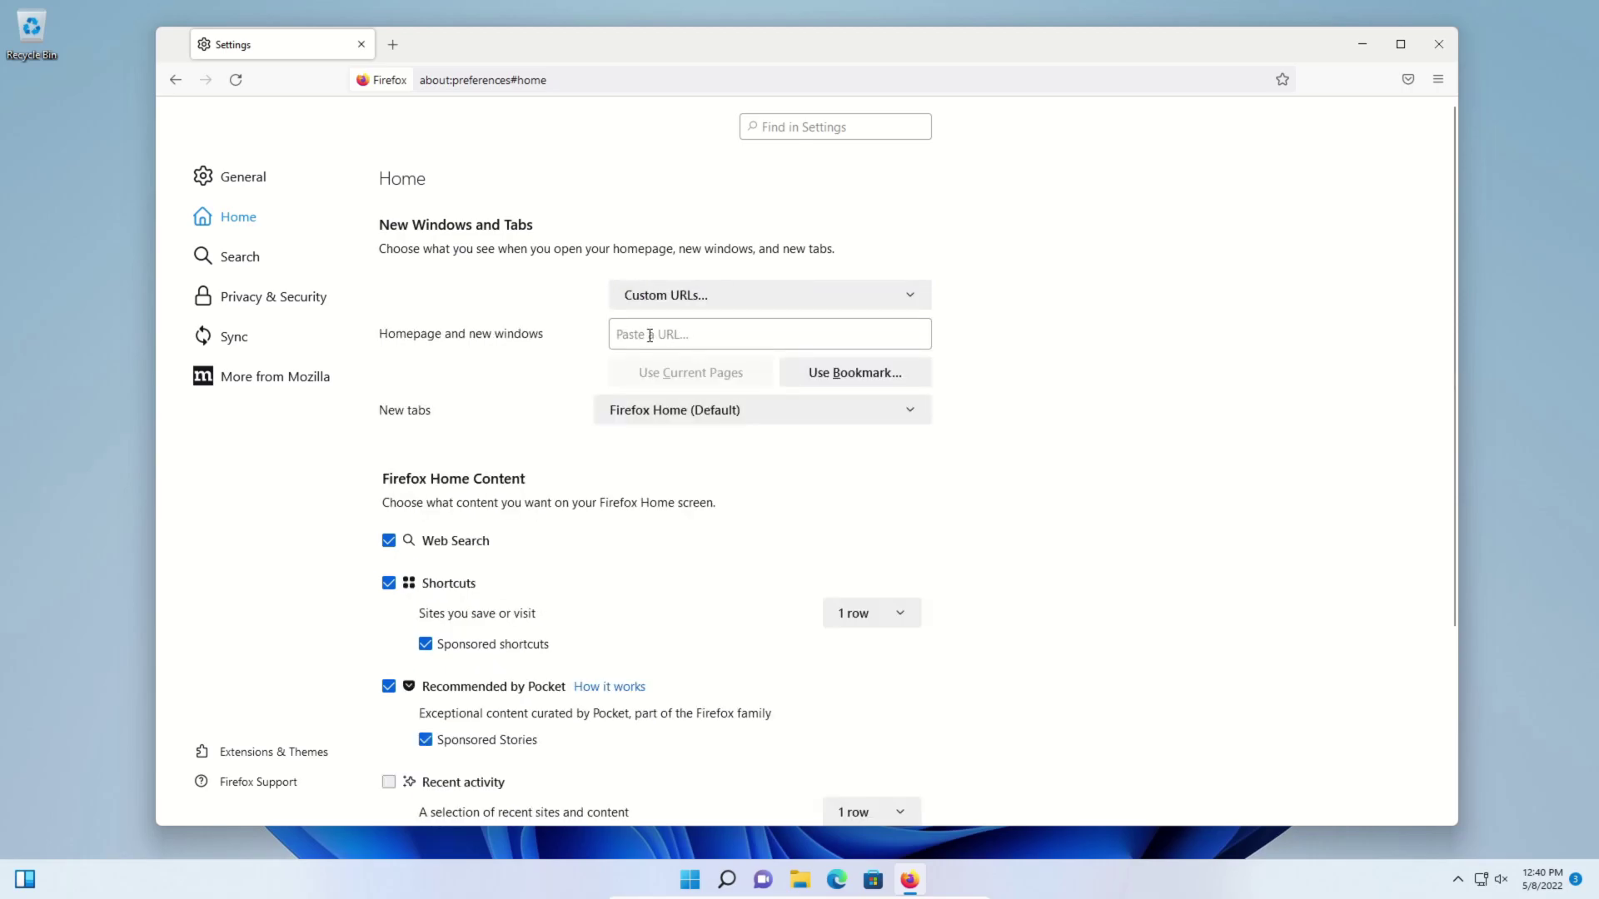
left_click(651, 419)
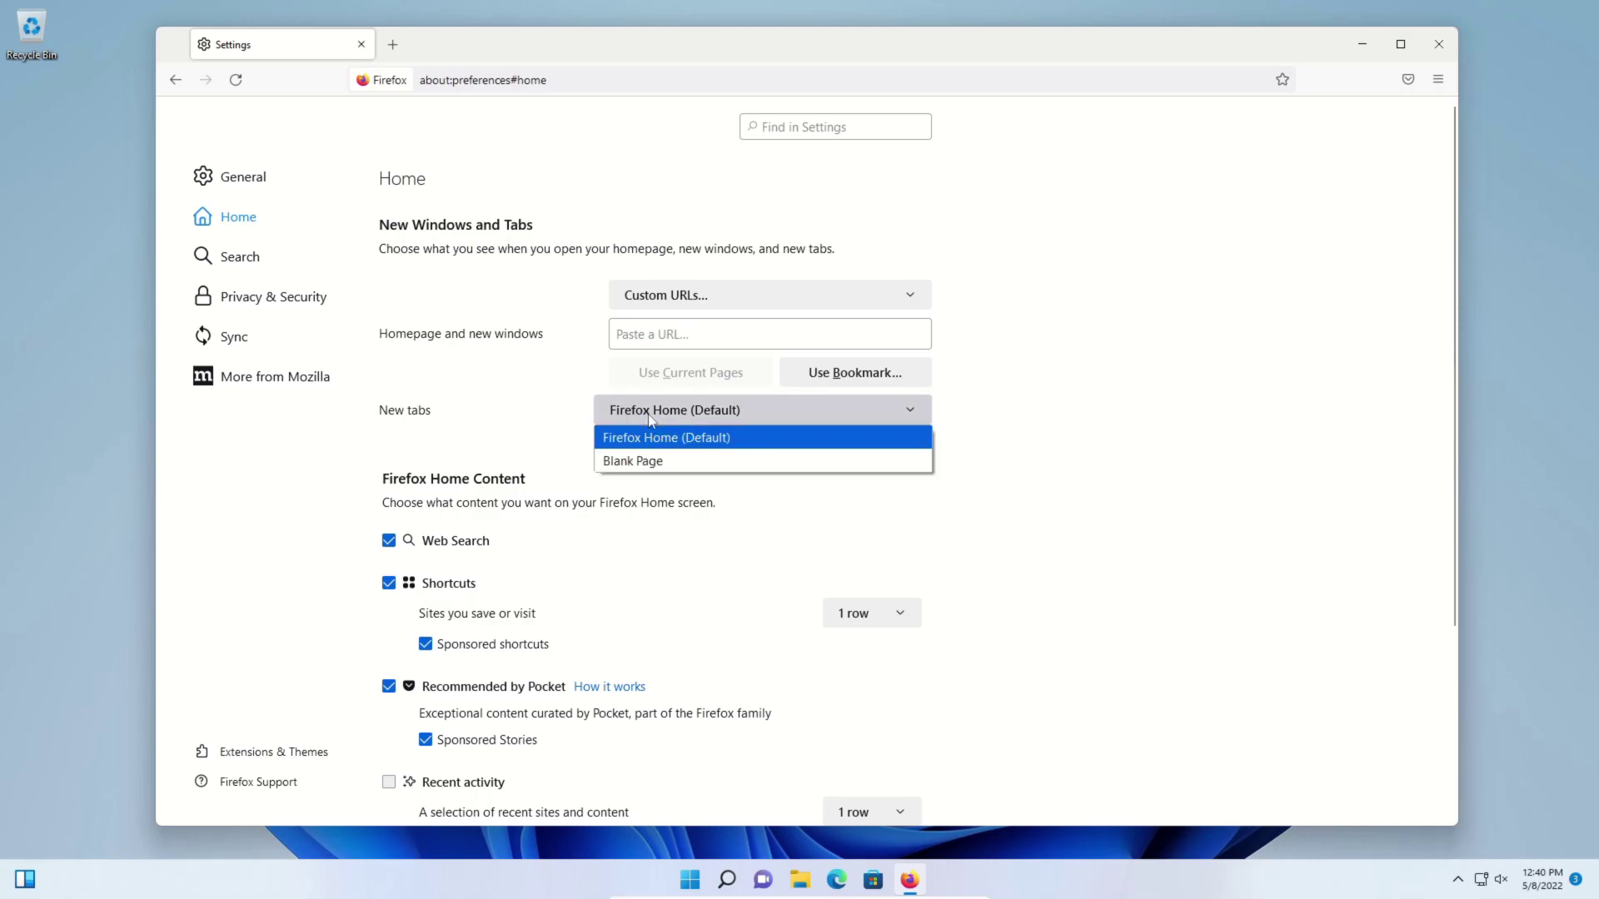
left_click(265, 258)
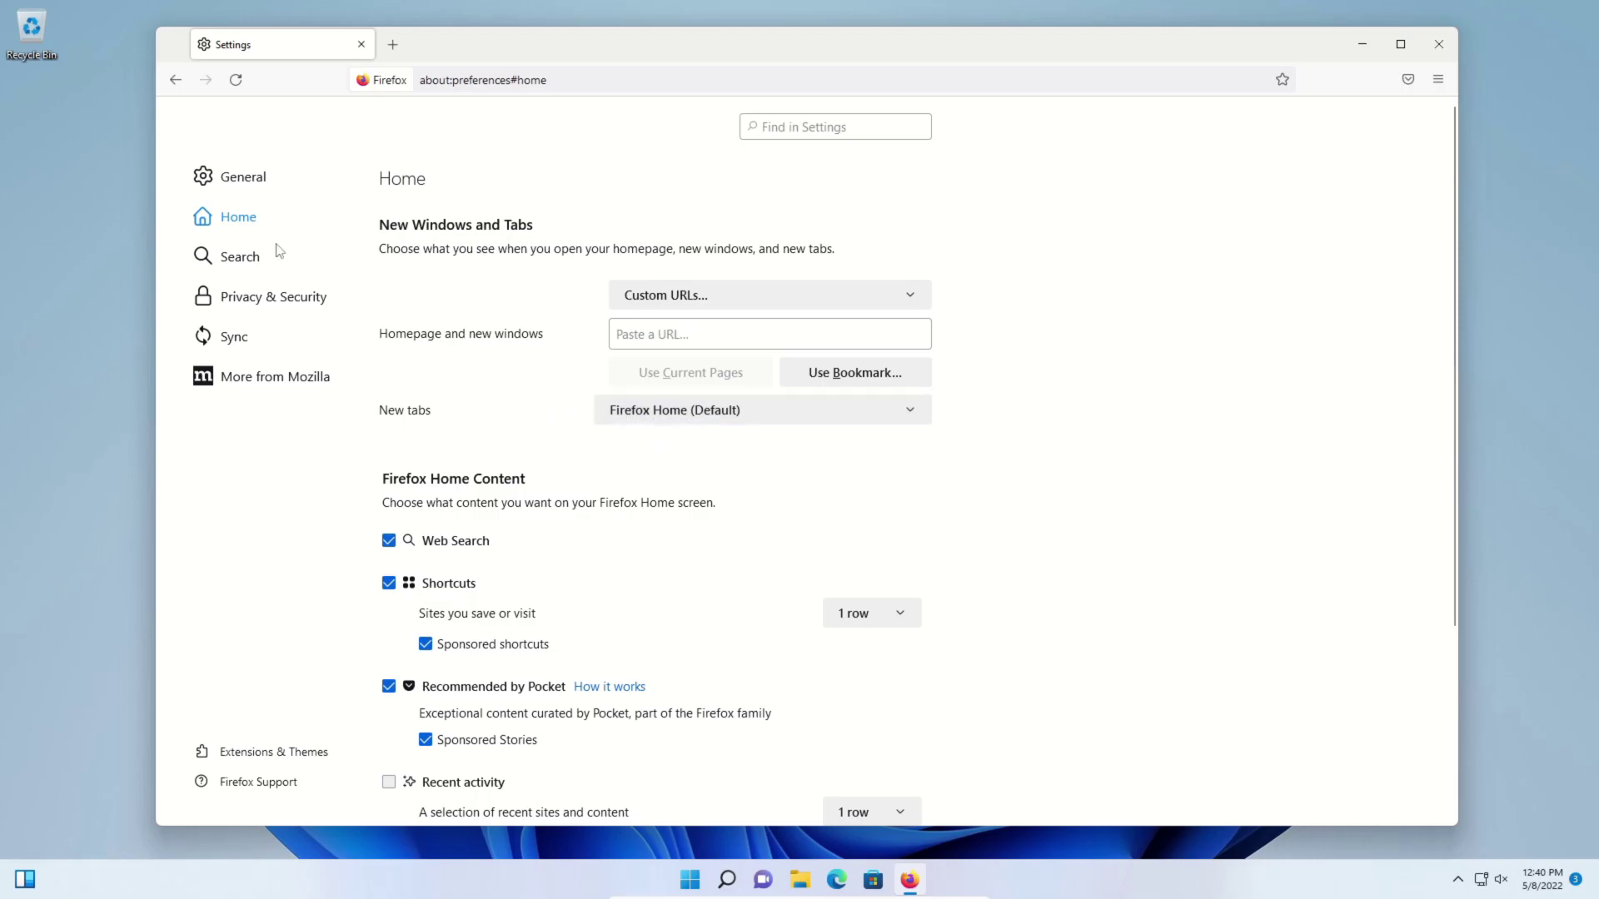
Review the default search engine choices in Firefox's Search settings and remove eBay from the search shortcuts.
left_click(230, 263)
left_click(503, 458)
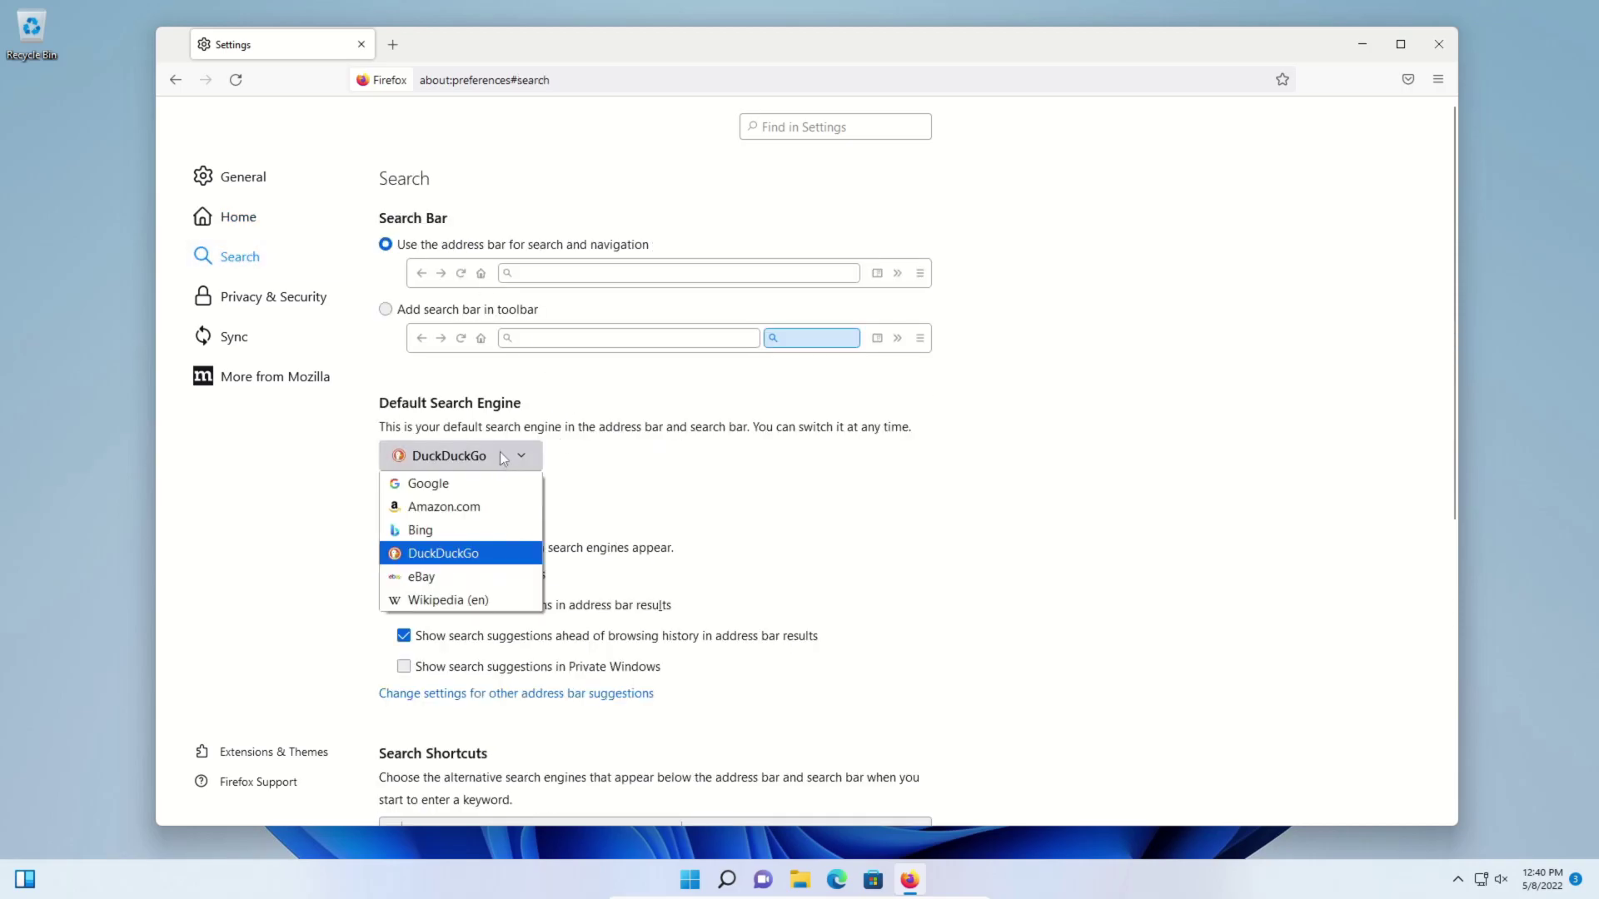
left_click(600, 503)
scroll(600, 503, "down", 6)
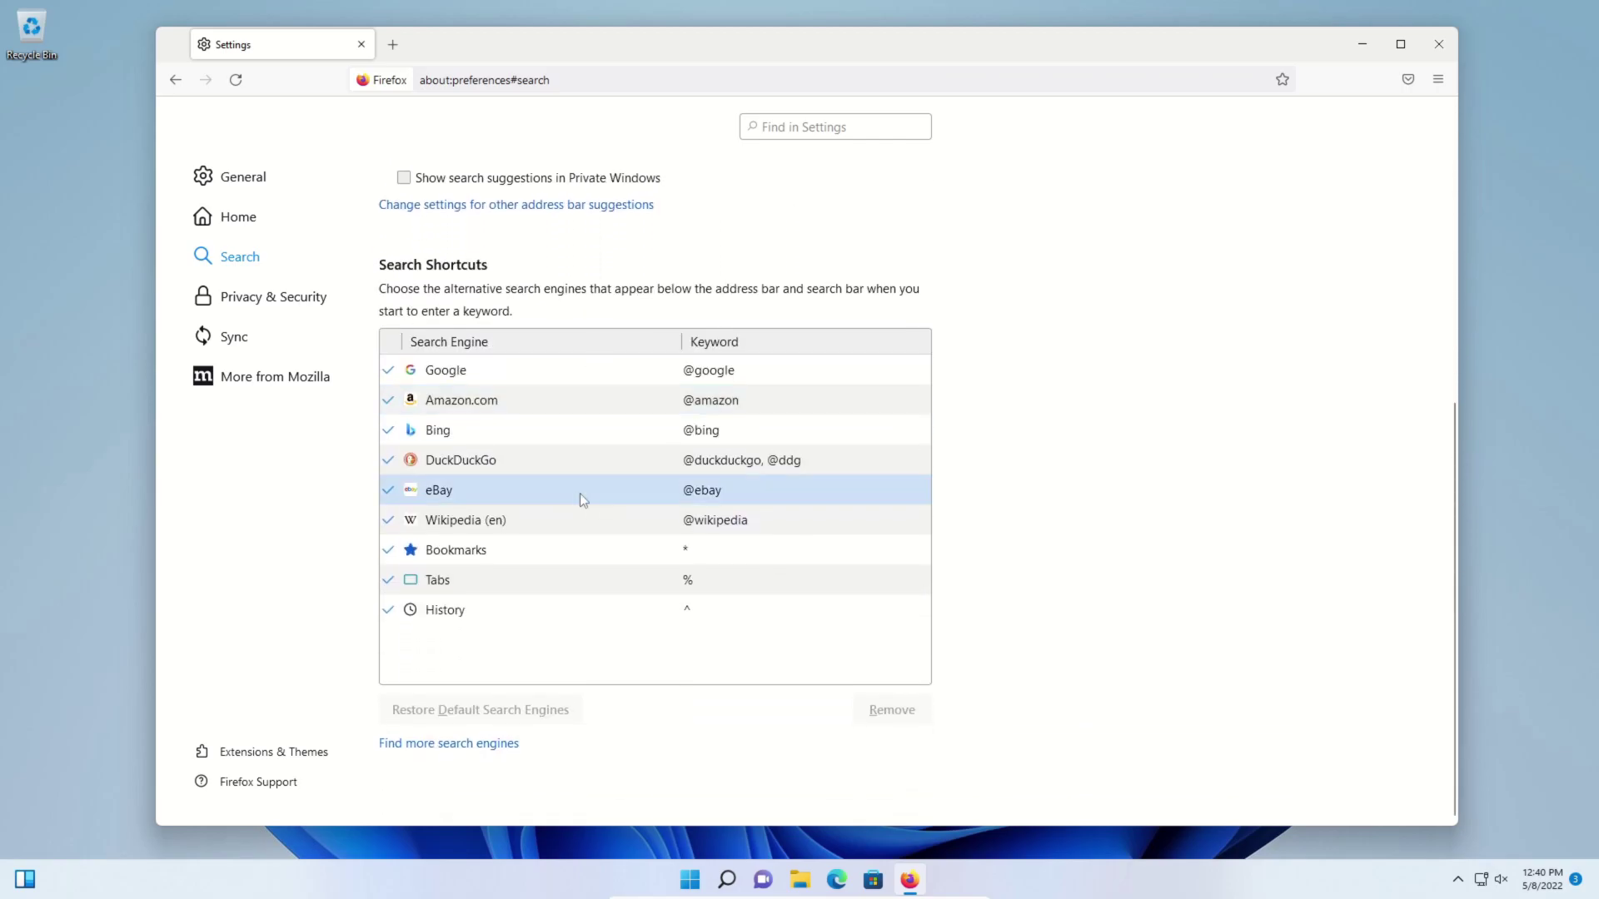
left_click(465, 498)
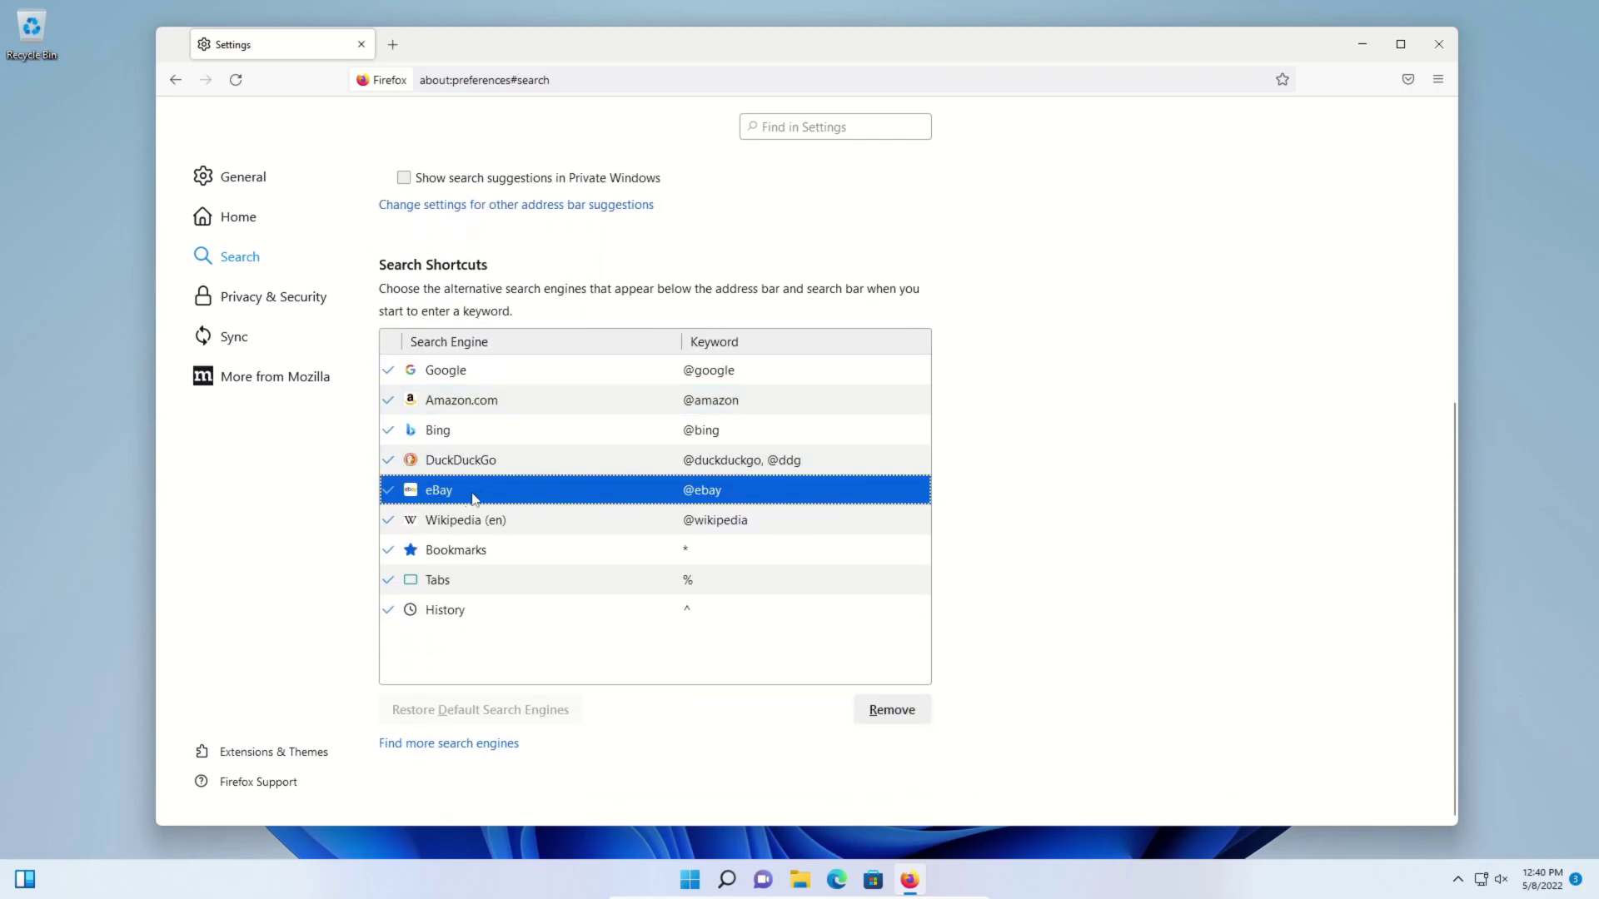
left_click(891, 709)
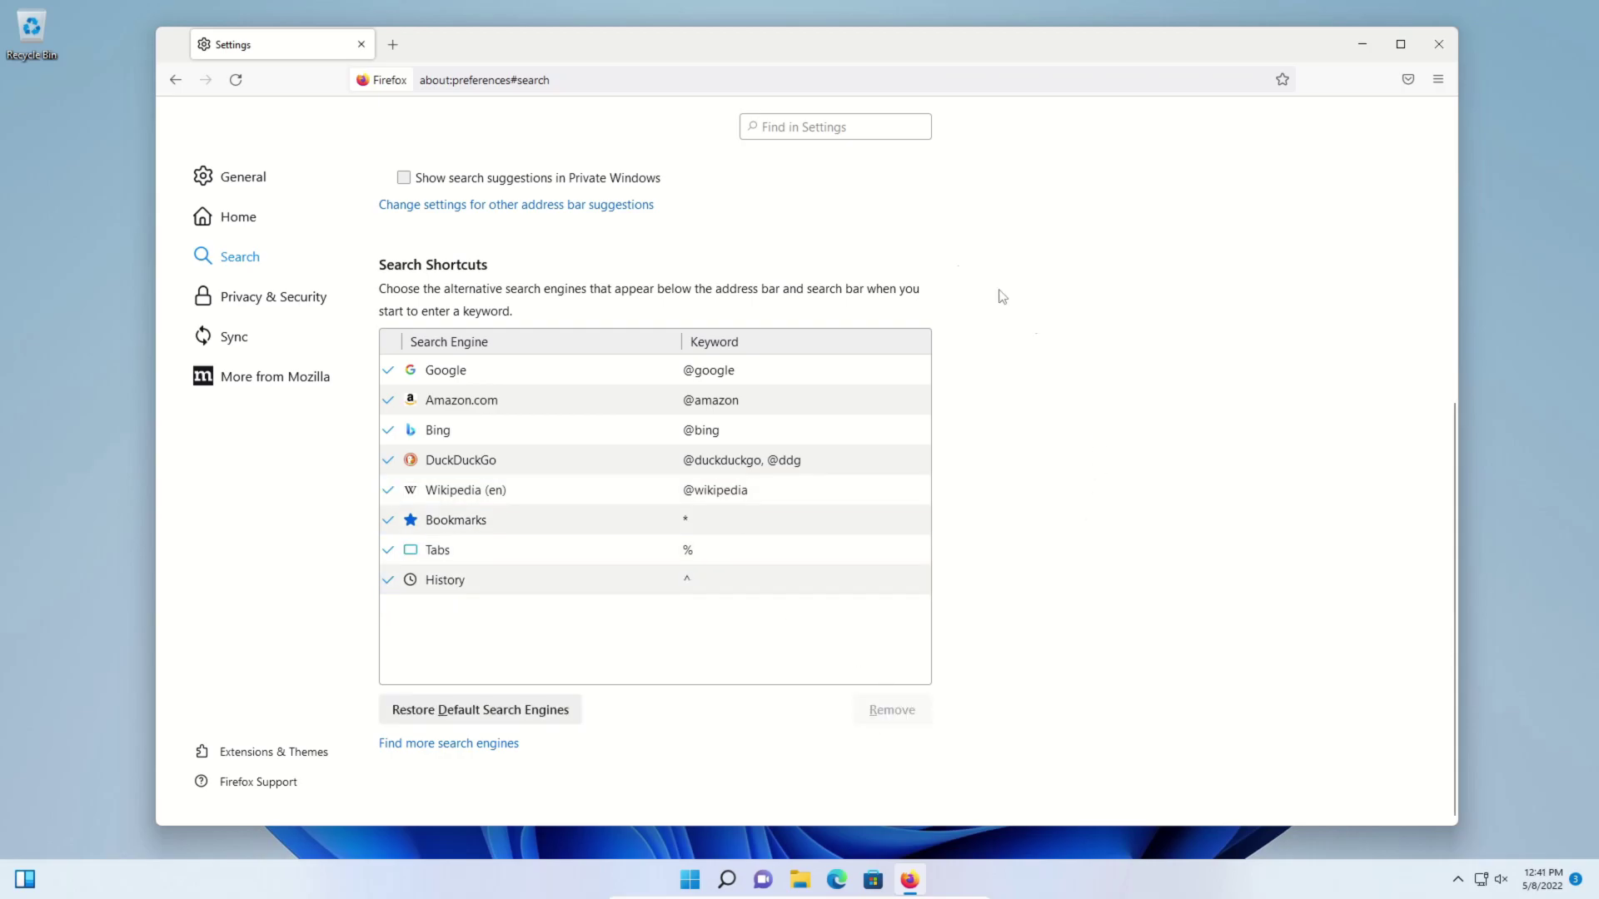
Clear Firefox's browsing and download history, active logins, form and search history, cookies and cache for the time range Everything.
left_click(238, 297)
scroll(996, 415, "down", 3)
scroll(996, 415, "down", 10)
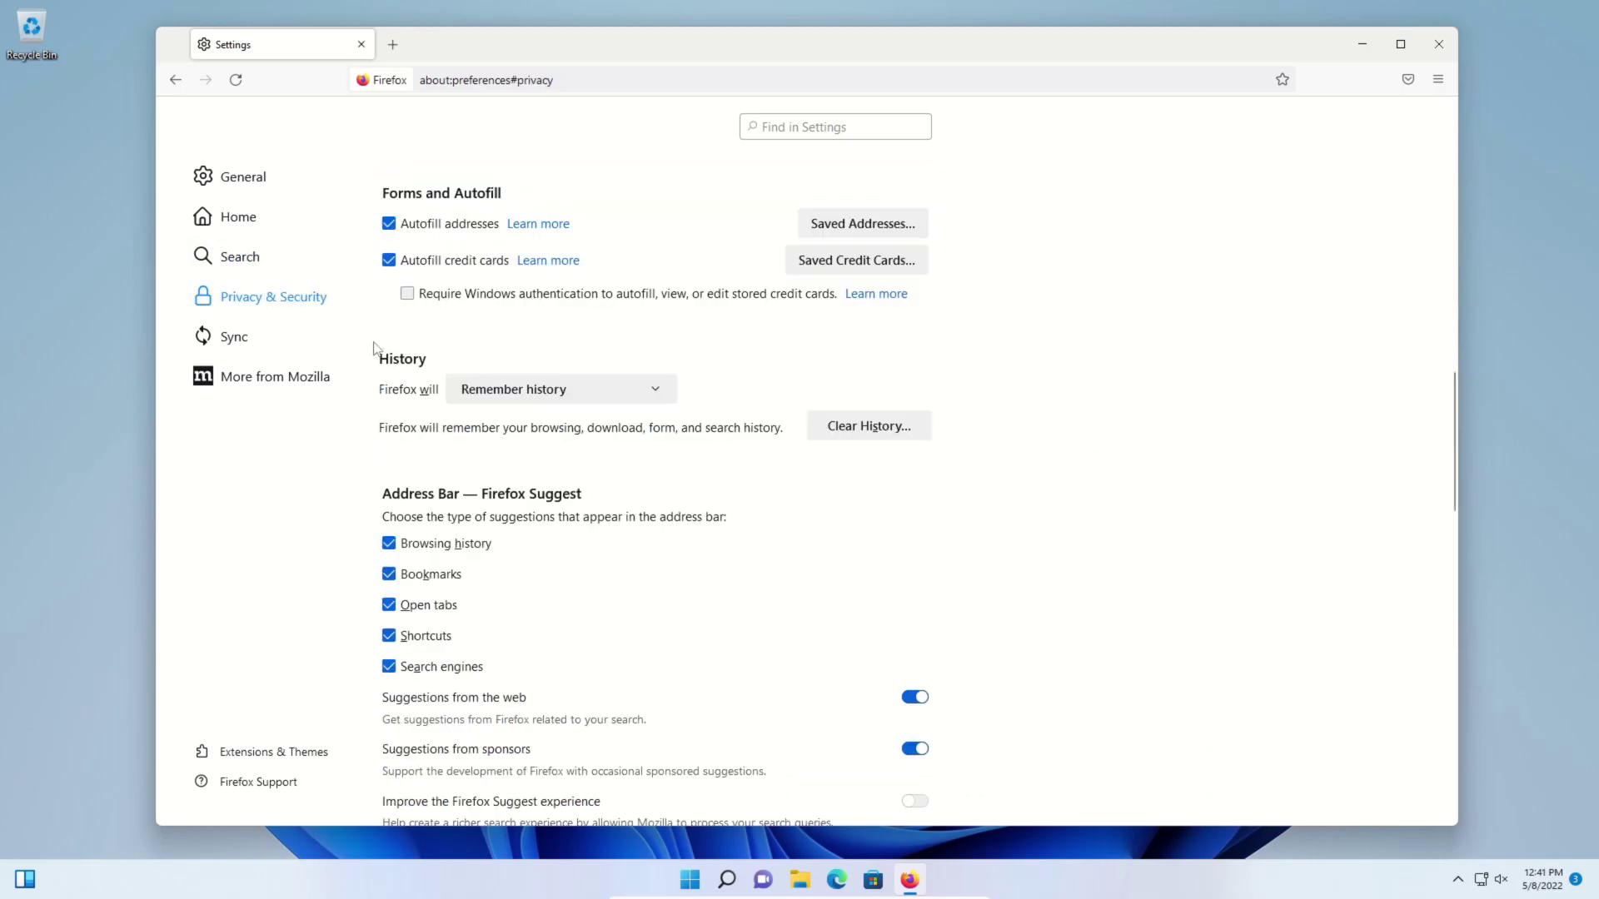
double_click(402, 359)
left_click(797, 359)
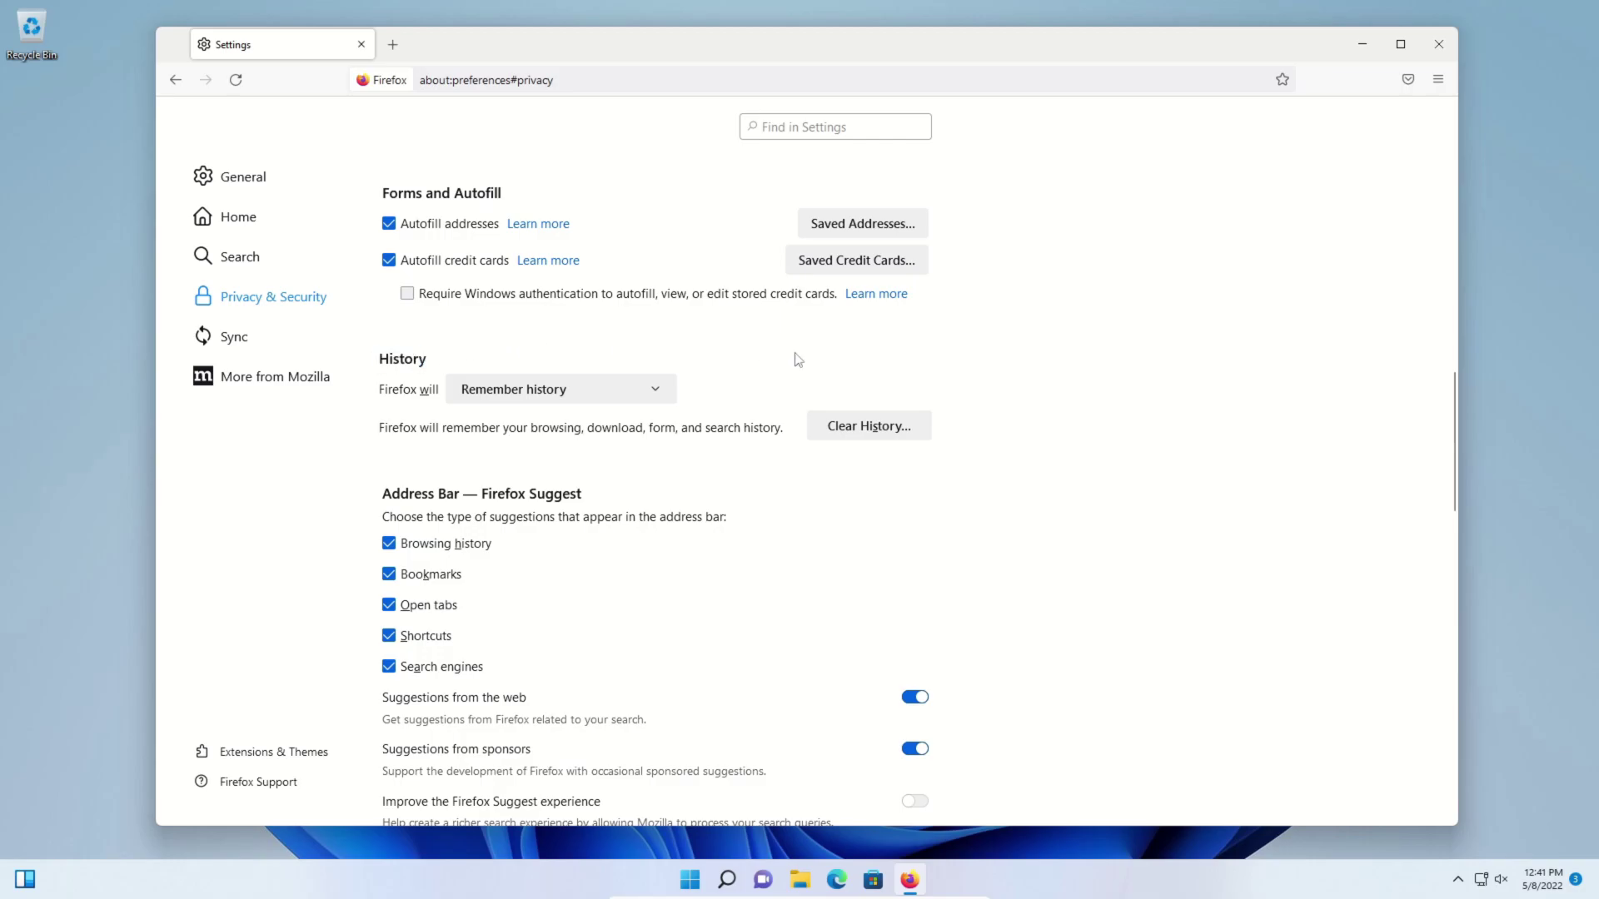
left_click(842, 435)
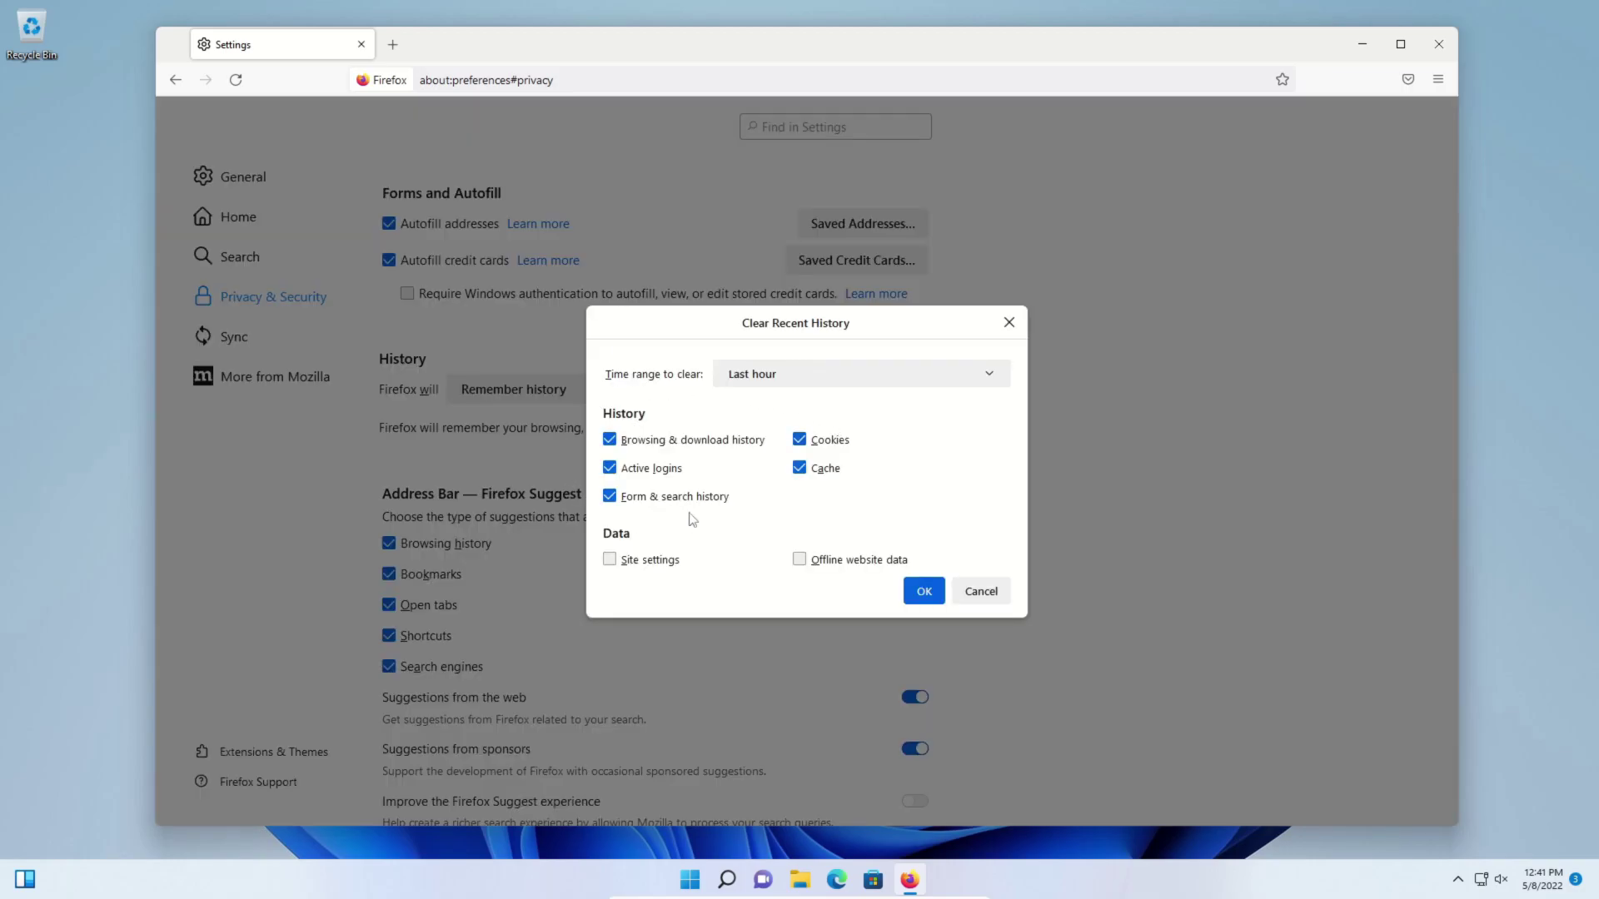
left_click(801, 376)
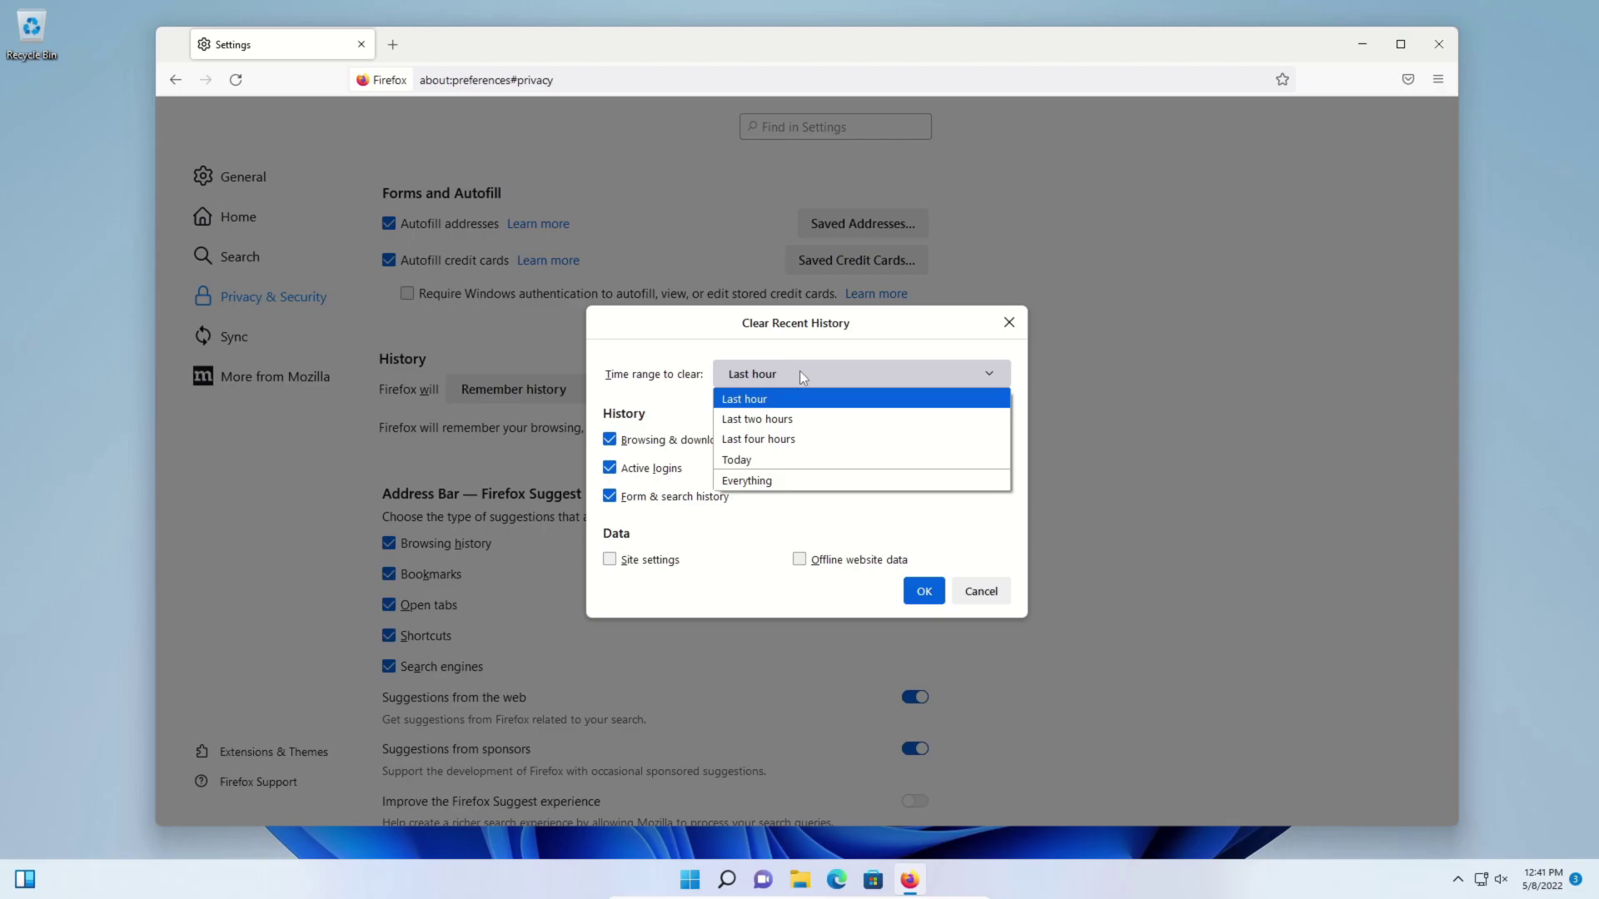
left_click(754, 482)
left_click(931, 631)
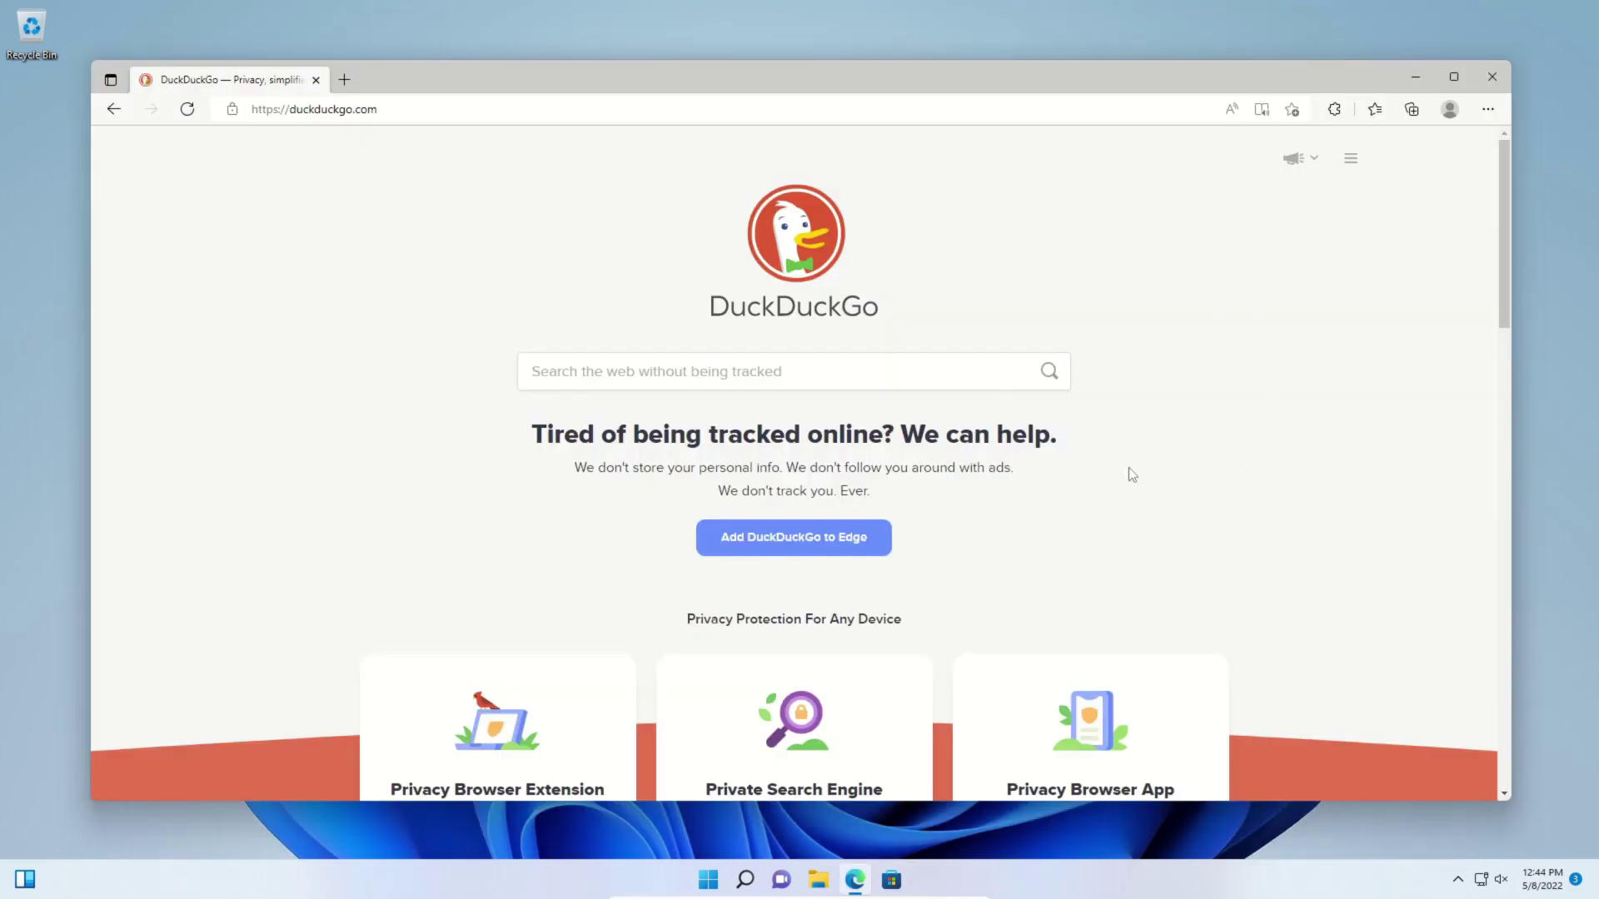
Switch to Microsoft Edge and check for browser updates on its About page.
left_click(1486, 110)
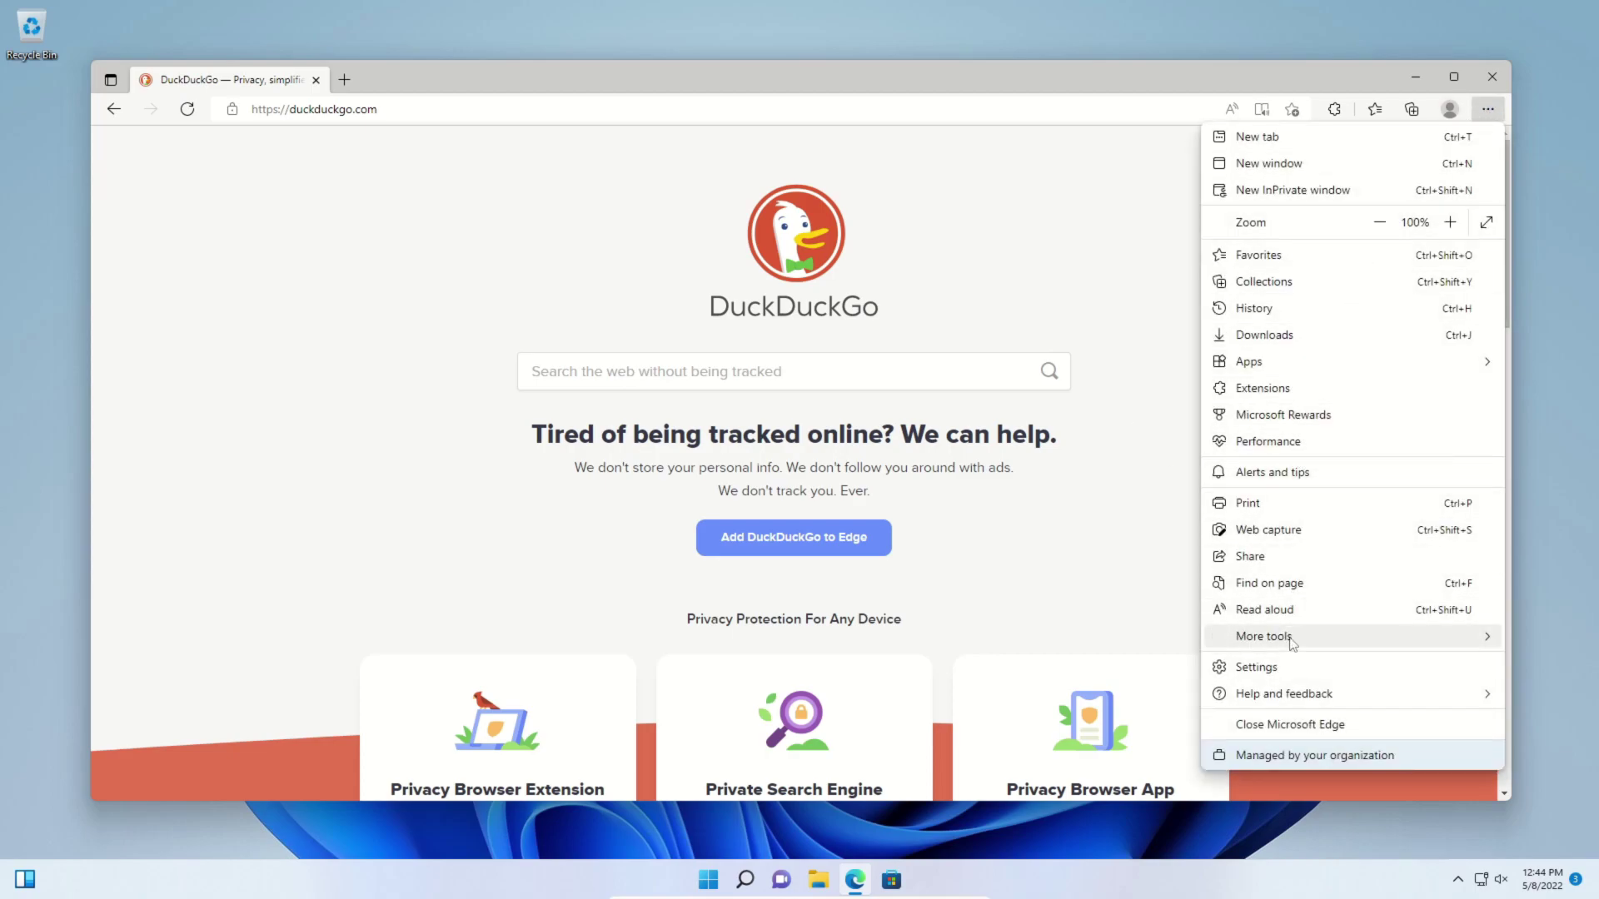
mouse_move(1290, 694)
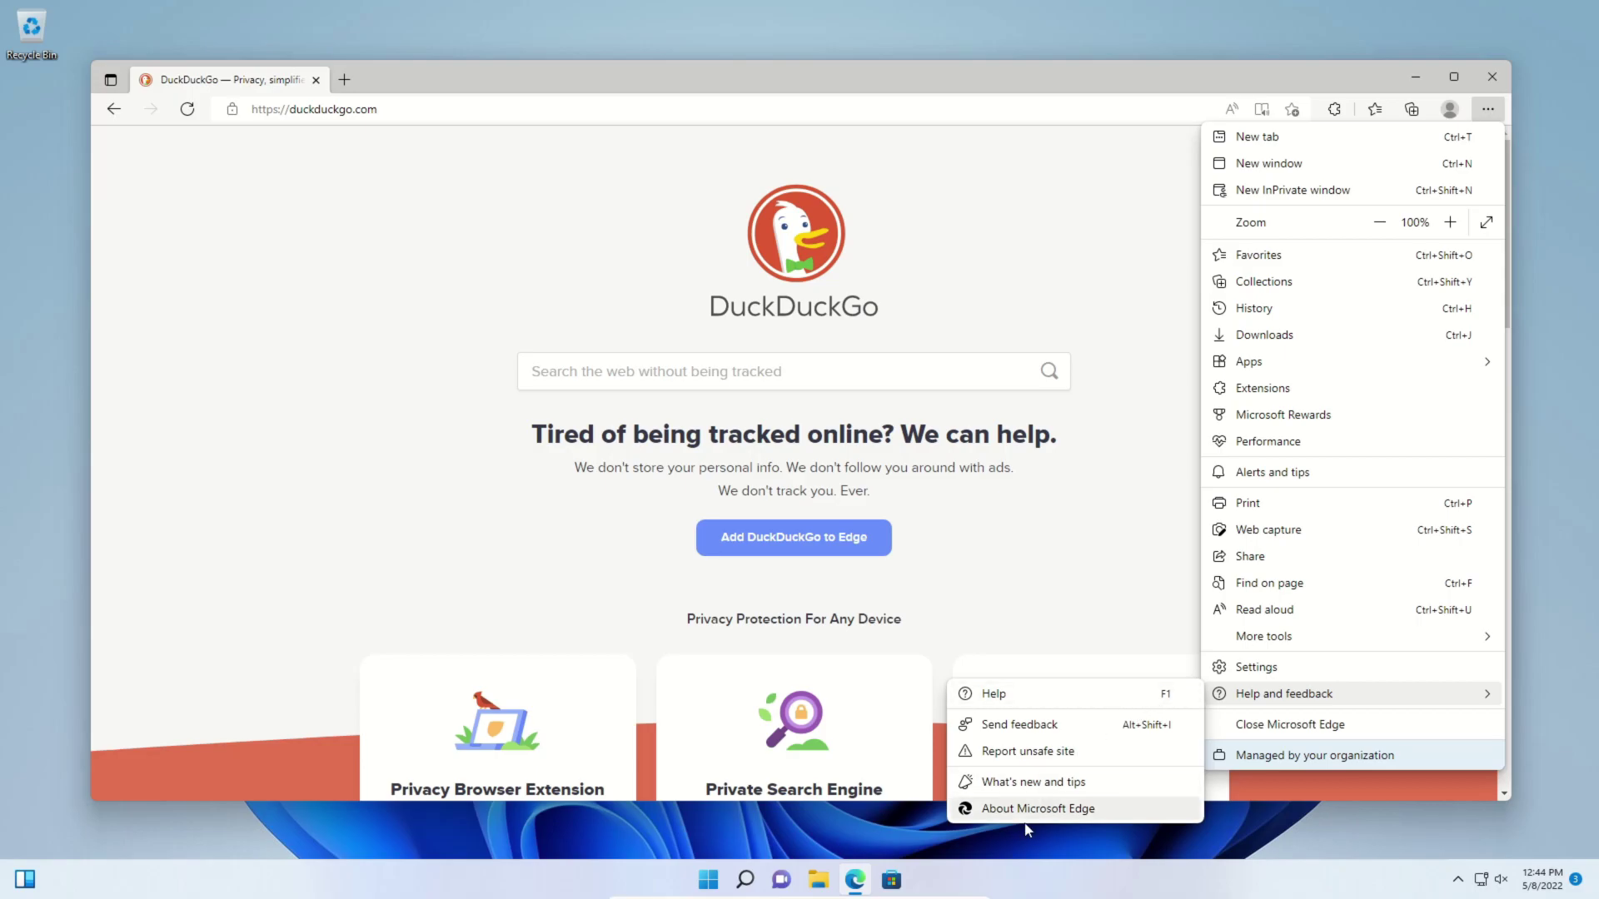
left_click(1056, 811)
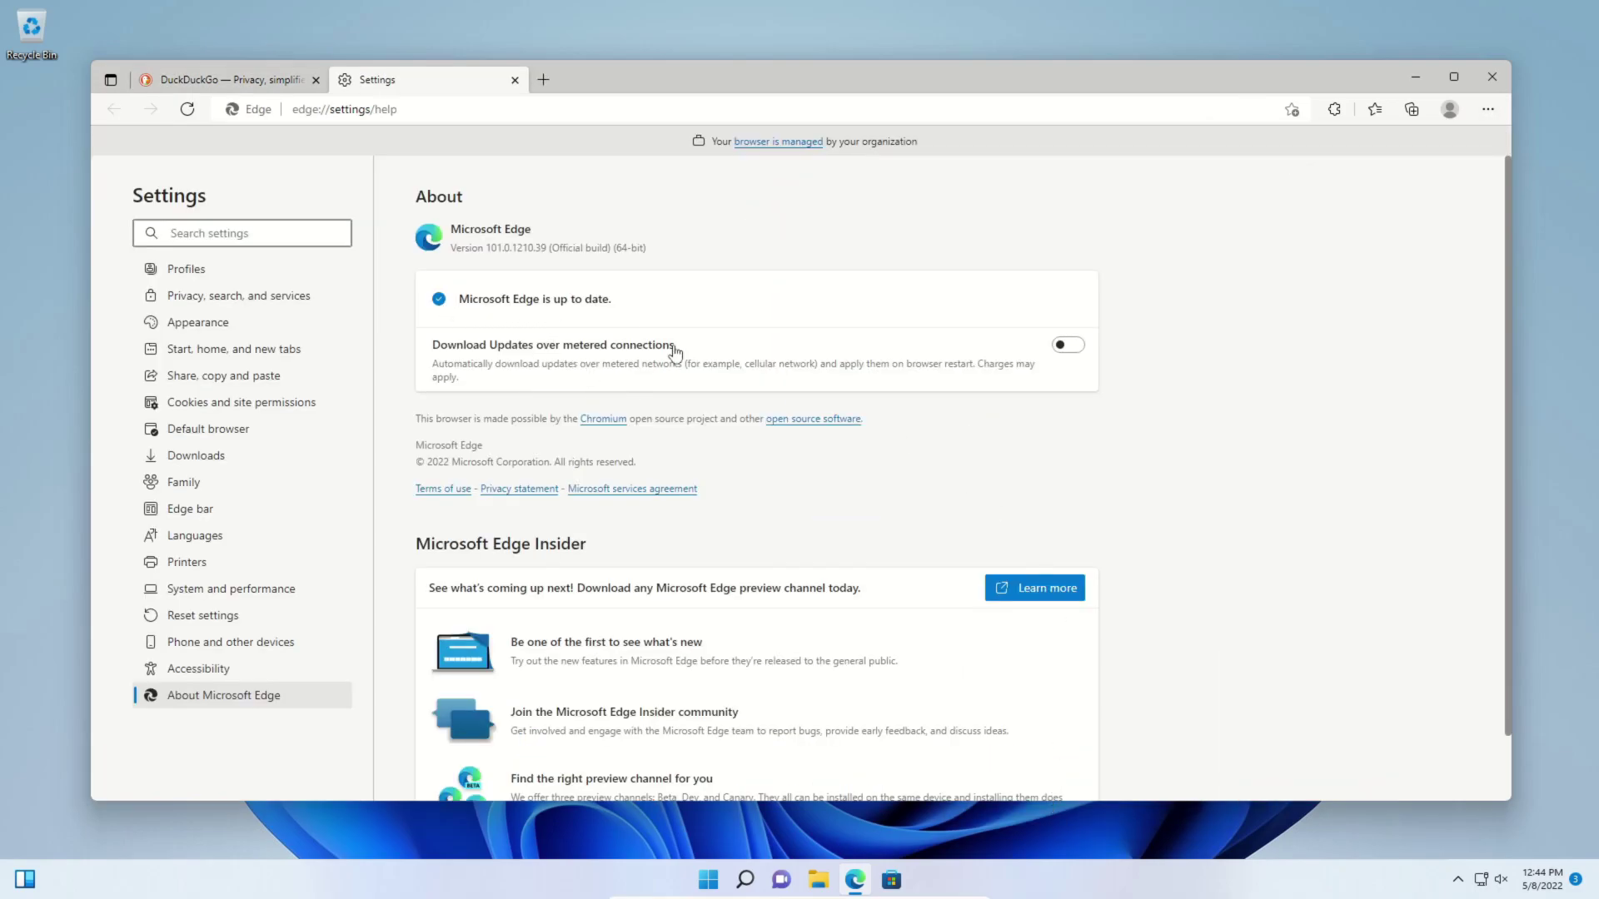
Turn on Developer mode on Edge's extension management page and update all installed extensions.
left_click(1492, 113)
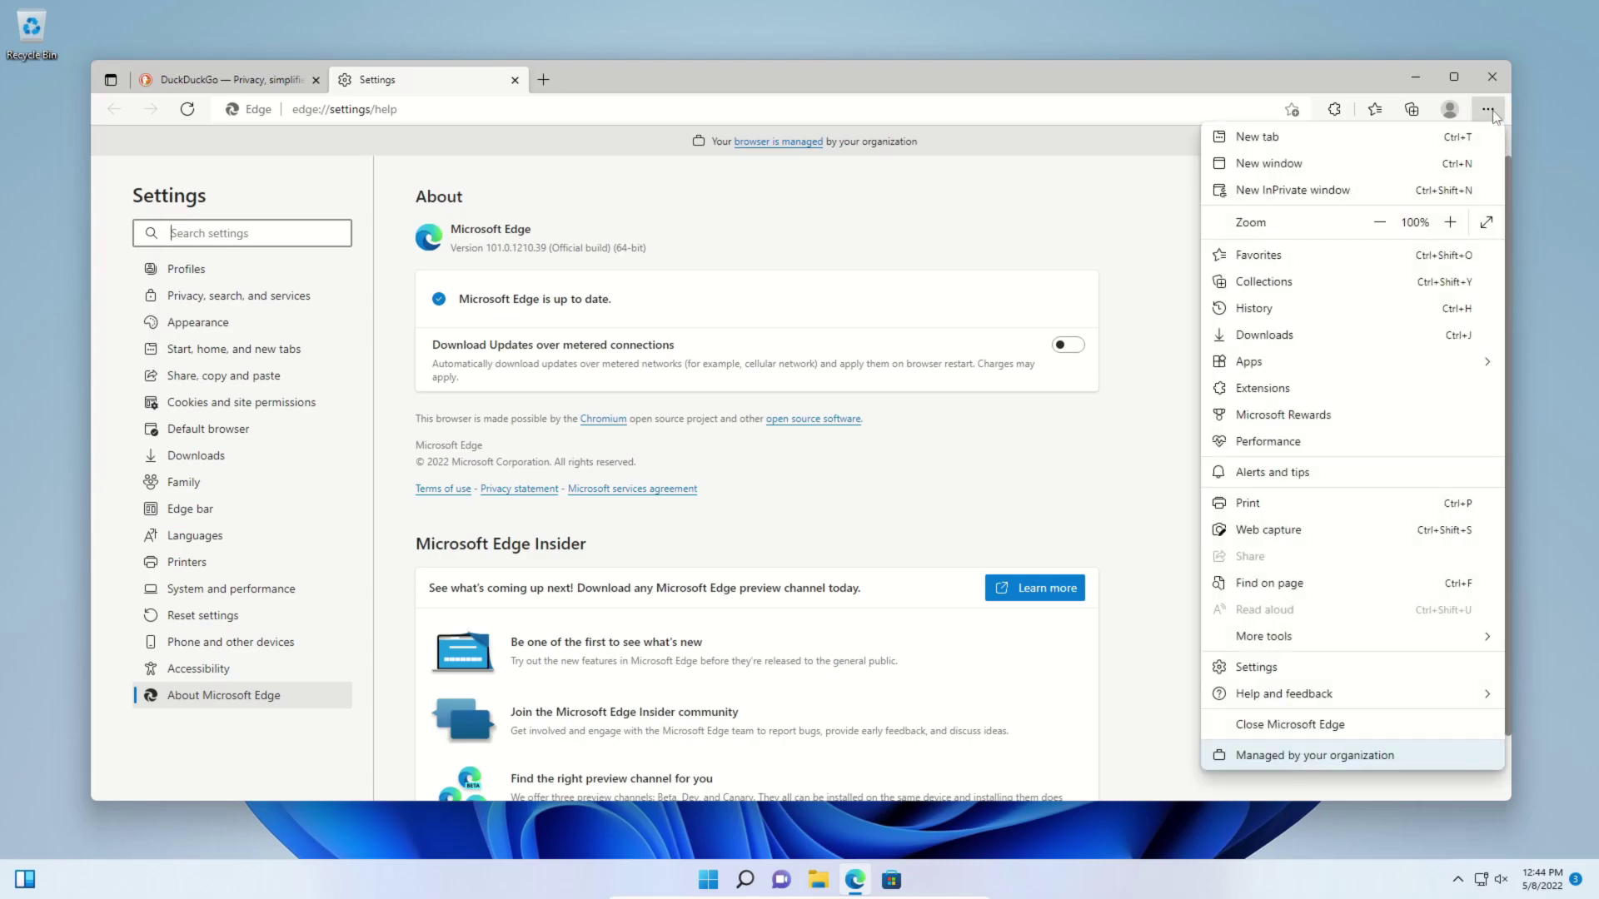
left_click(1258, 391)
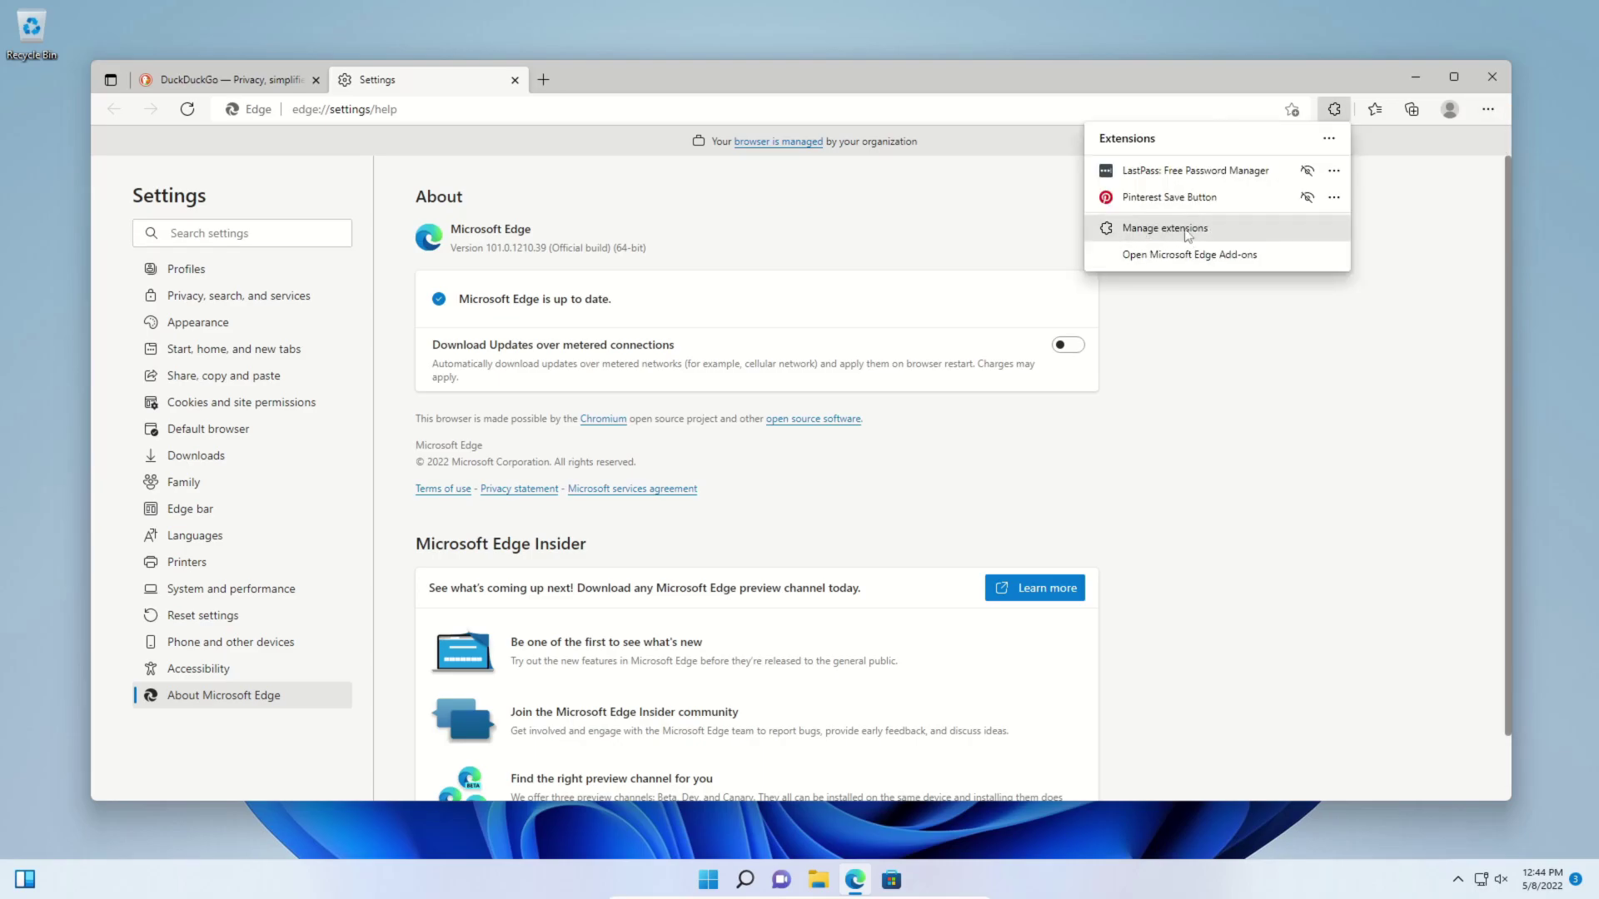
left_click(1182, 233)
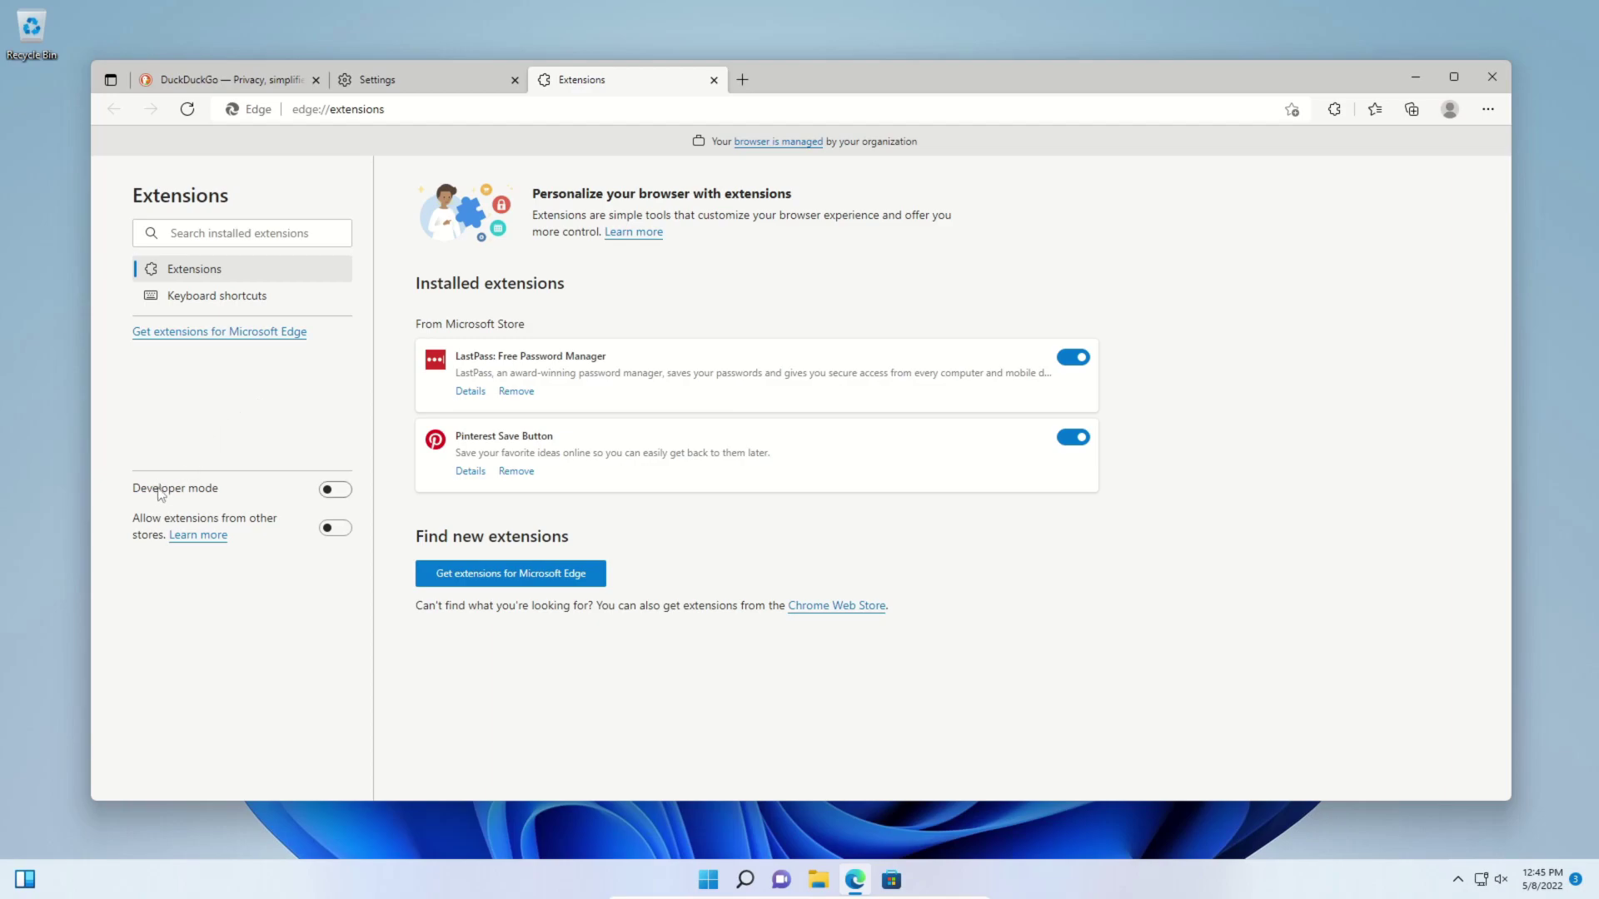
left_click(336, 491)
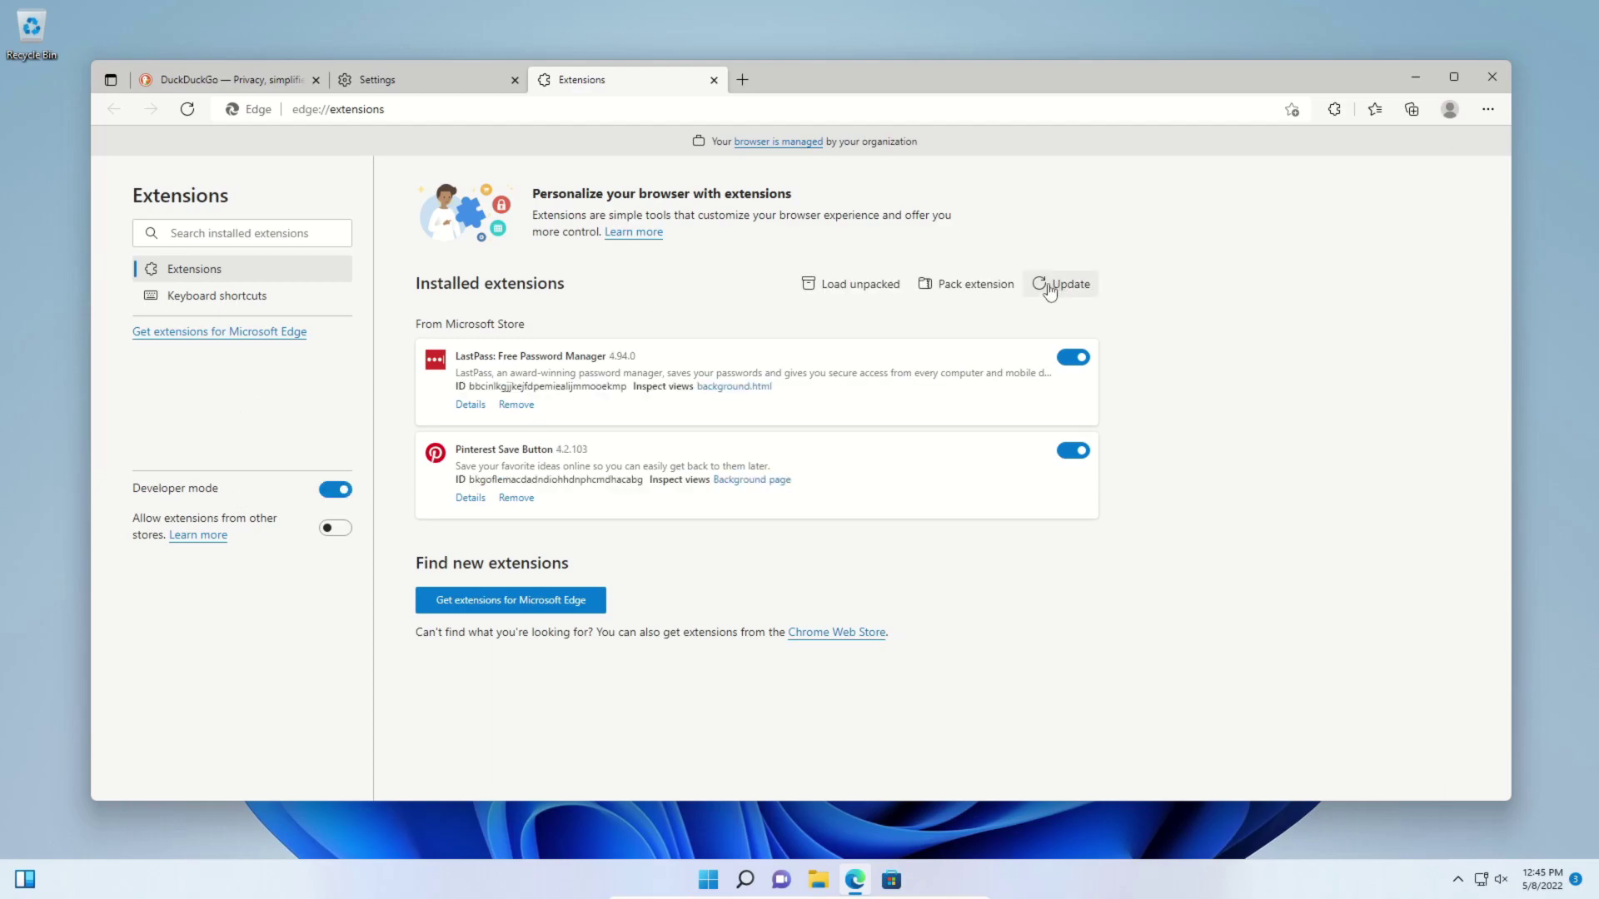
left_click(1070, 285)
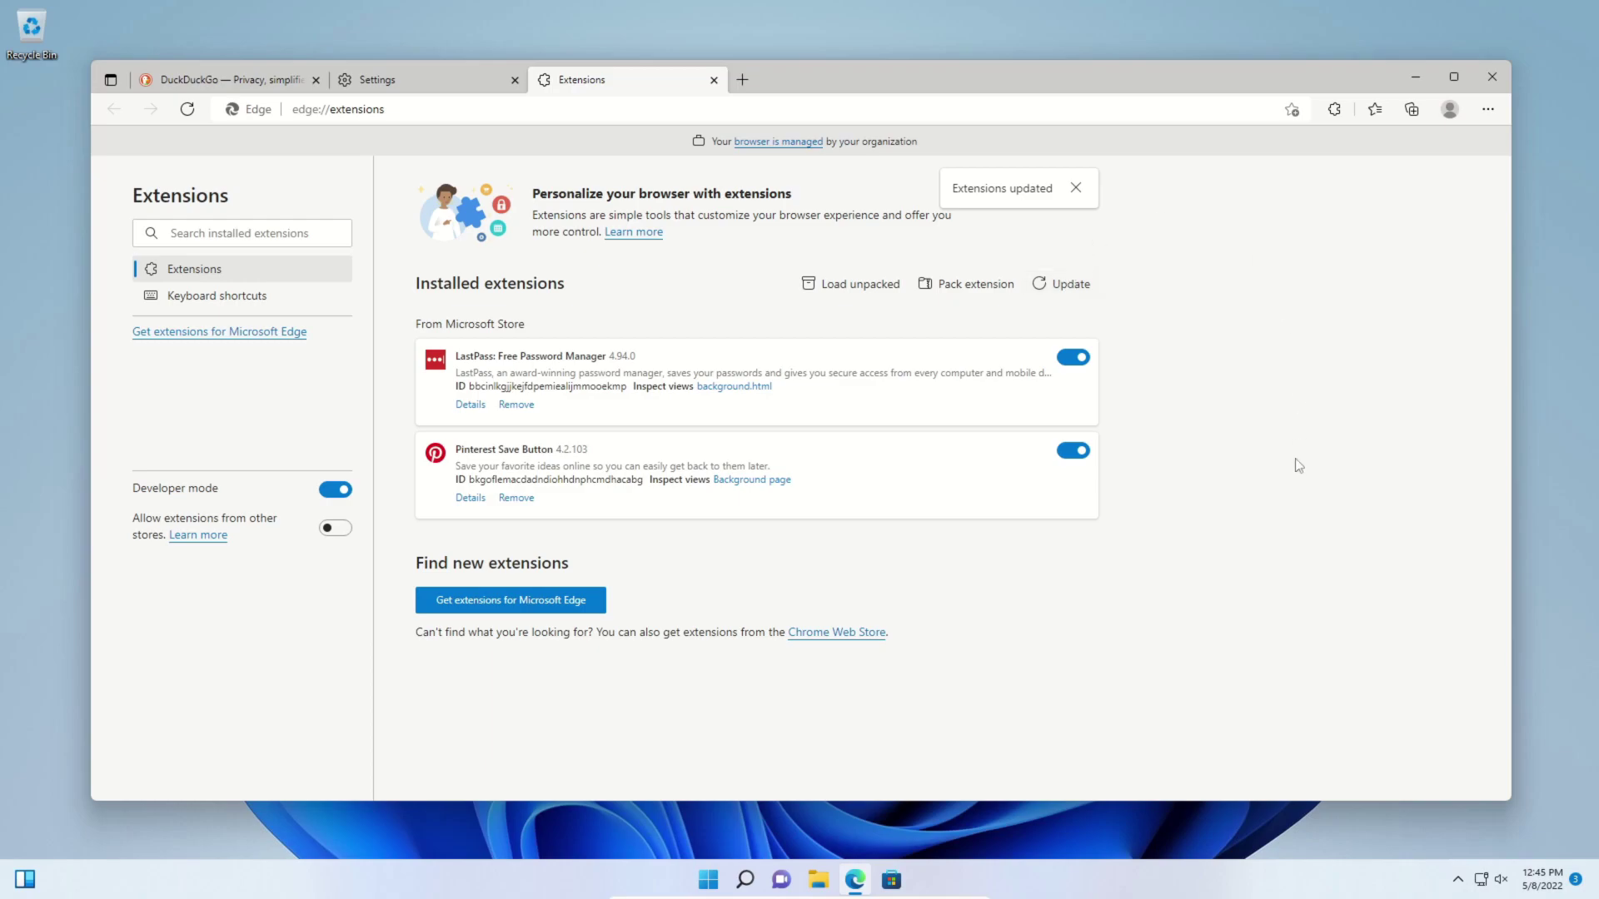
Remove the Pinterest Save Button extension from Edge.
left_click(516, 500)
left_click(1199, 226)
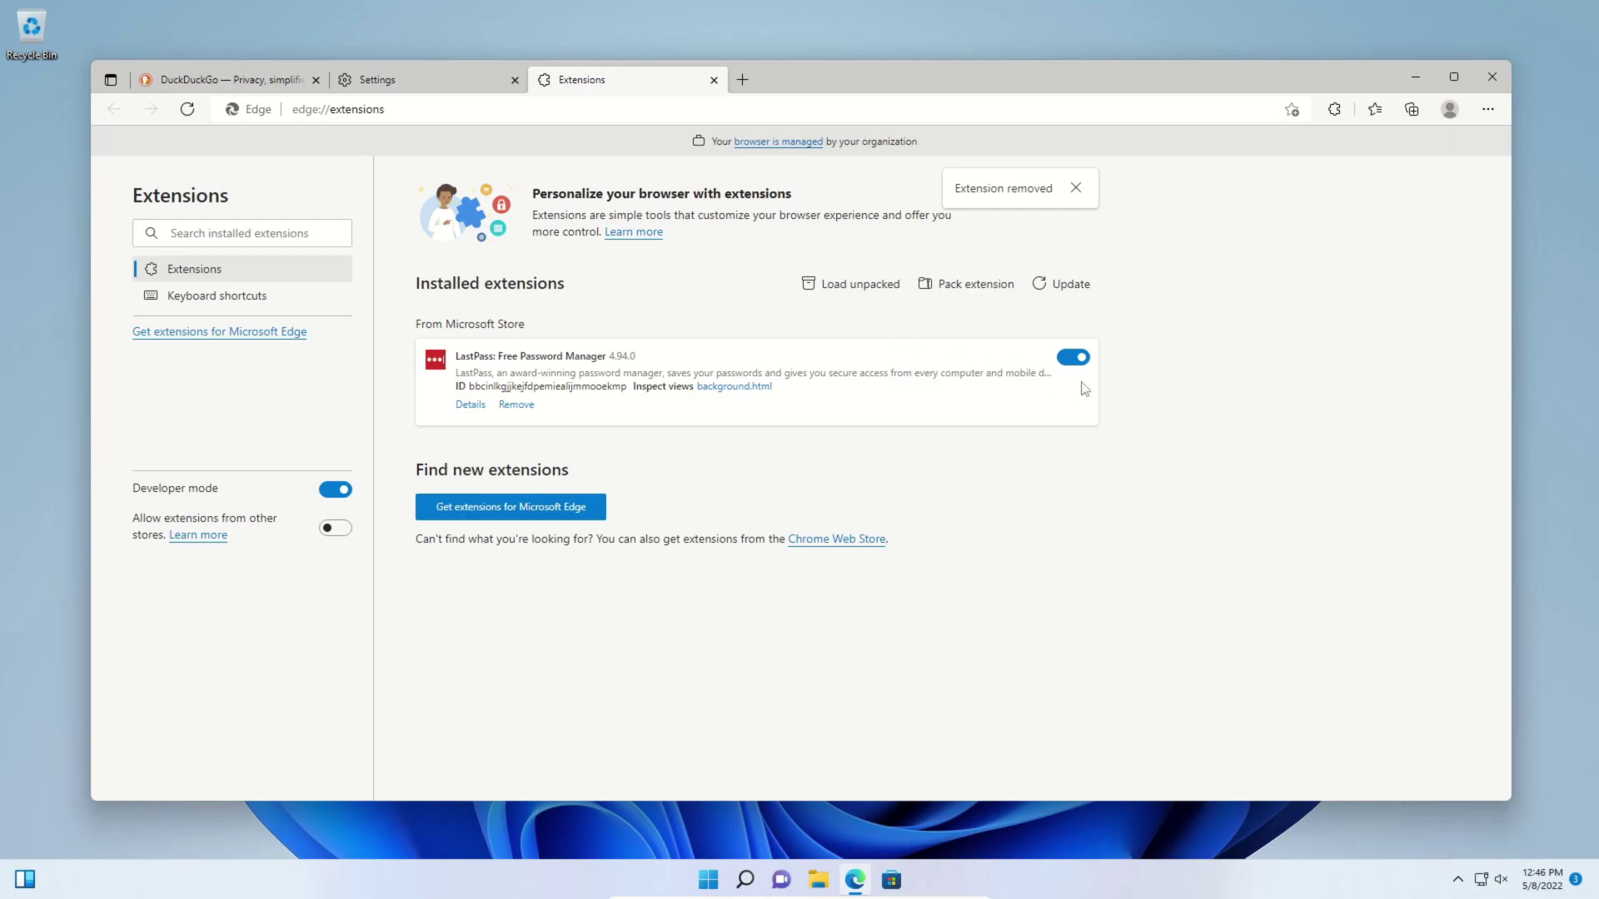
Disable the LastPass: Free Password Manager extension in Edge.
left_click(1073, 358)
Clear Edge's browsing history, download history, cookies and site data, and cached images and files for the time range All time.
left_click(1488, 109)
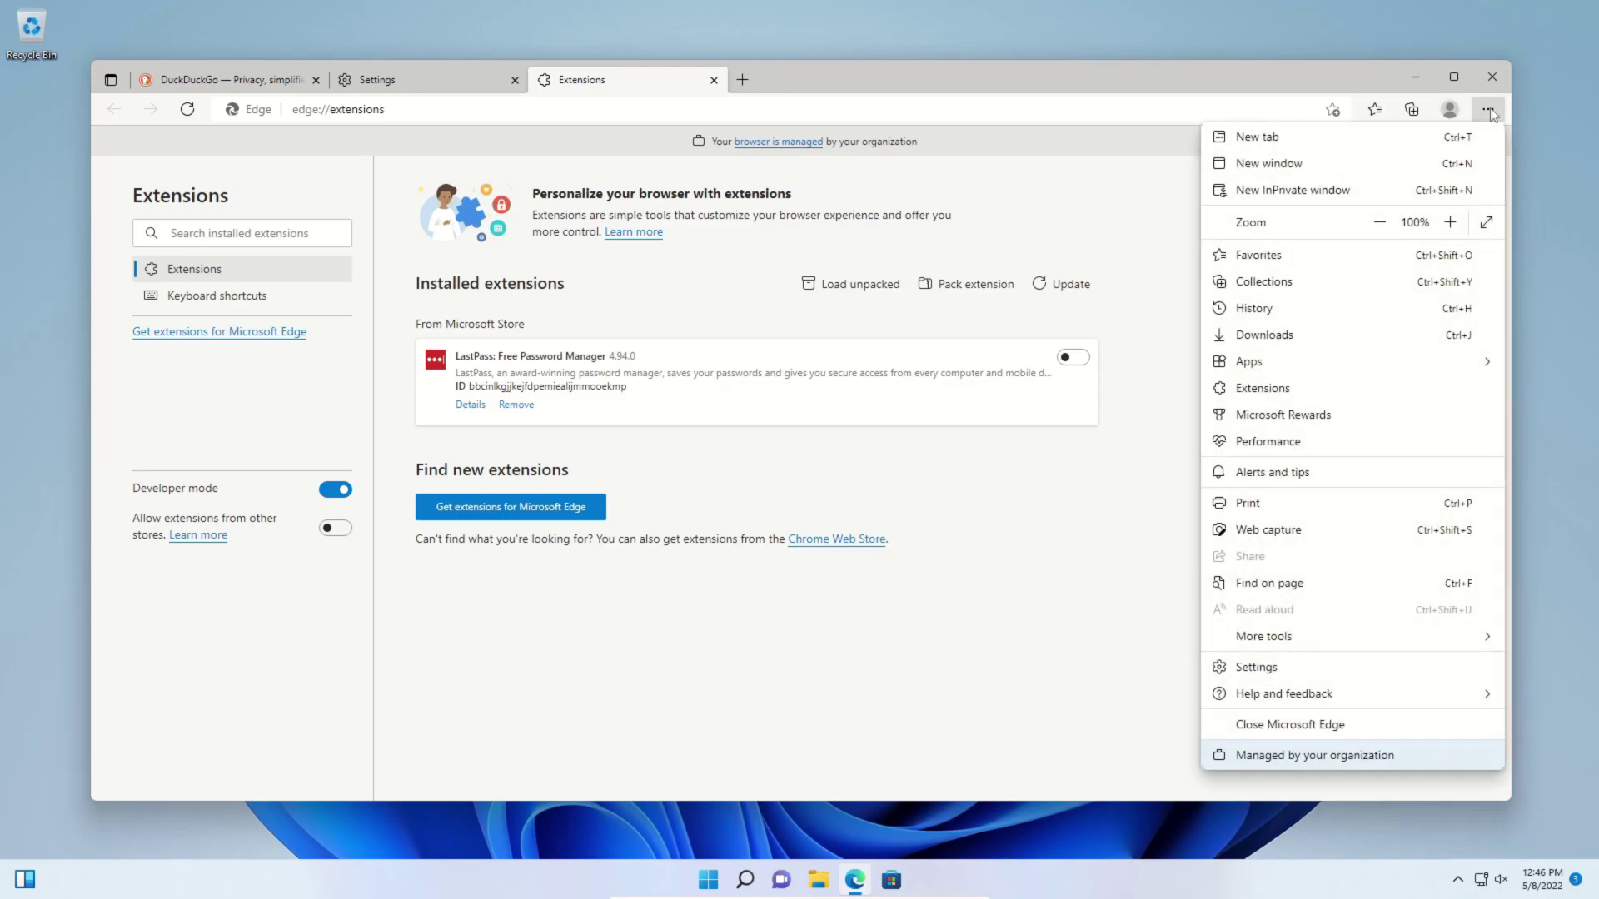
left_click(1256, 669)
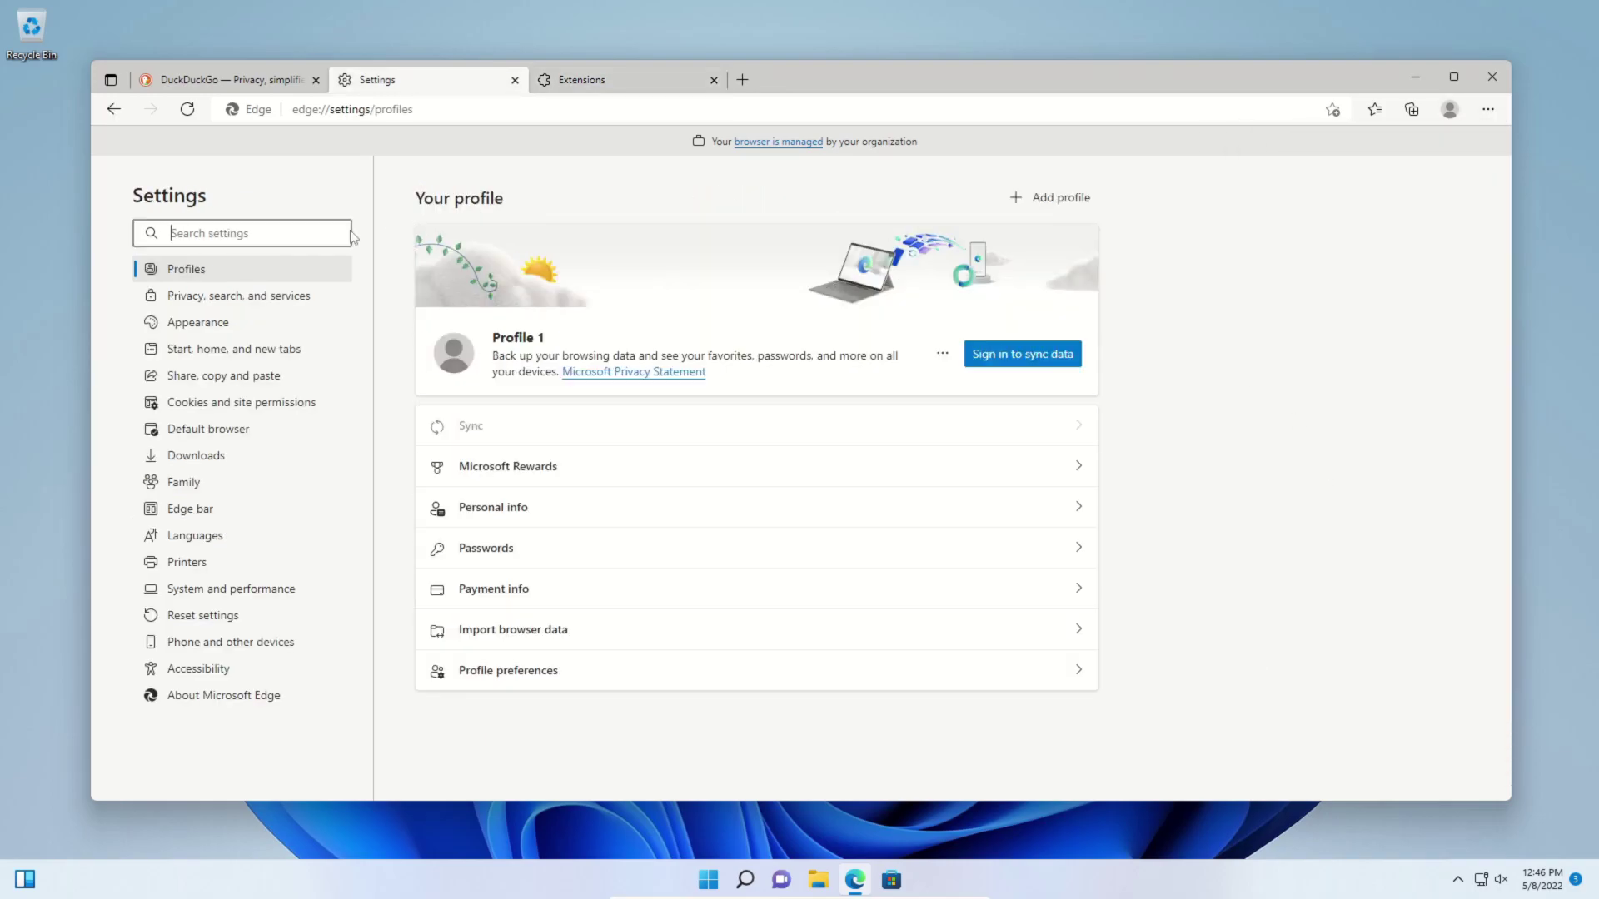
left_click(263, 305)
scroll(436, 319, "down", 3)
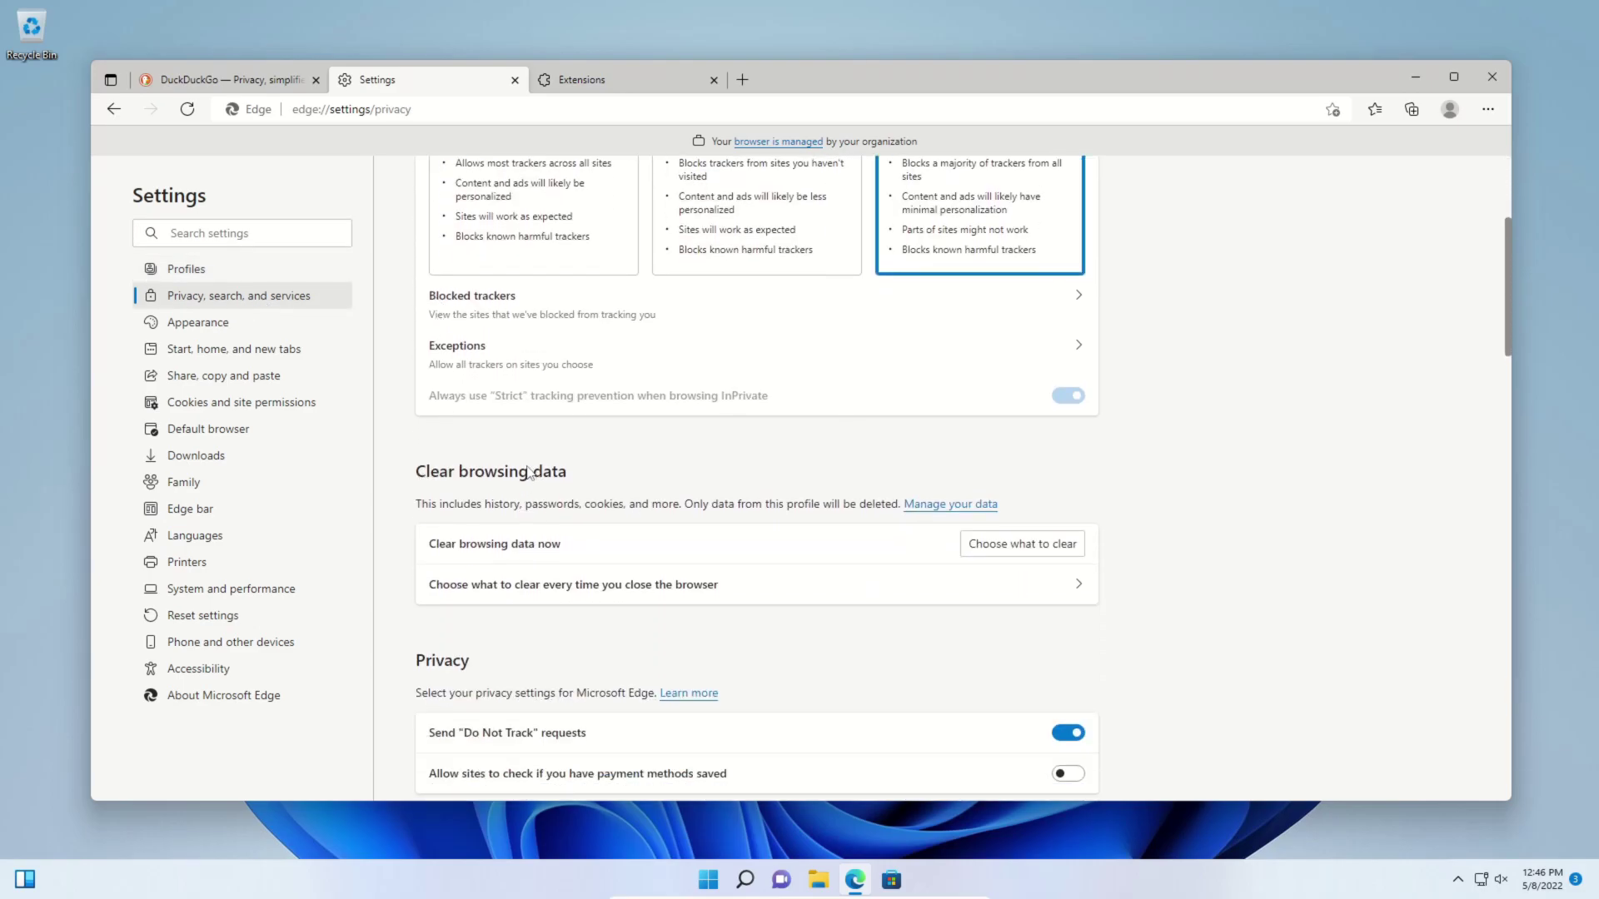
left_click(1046, 546)
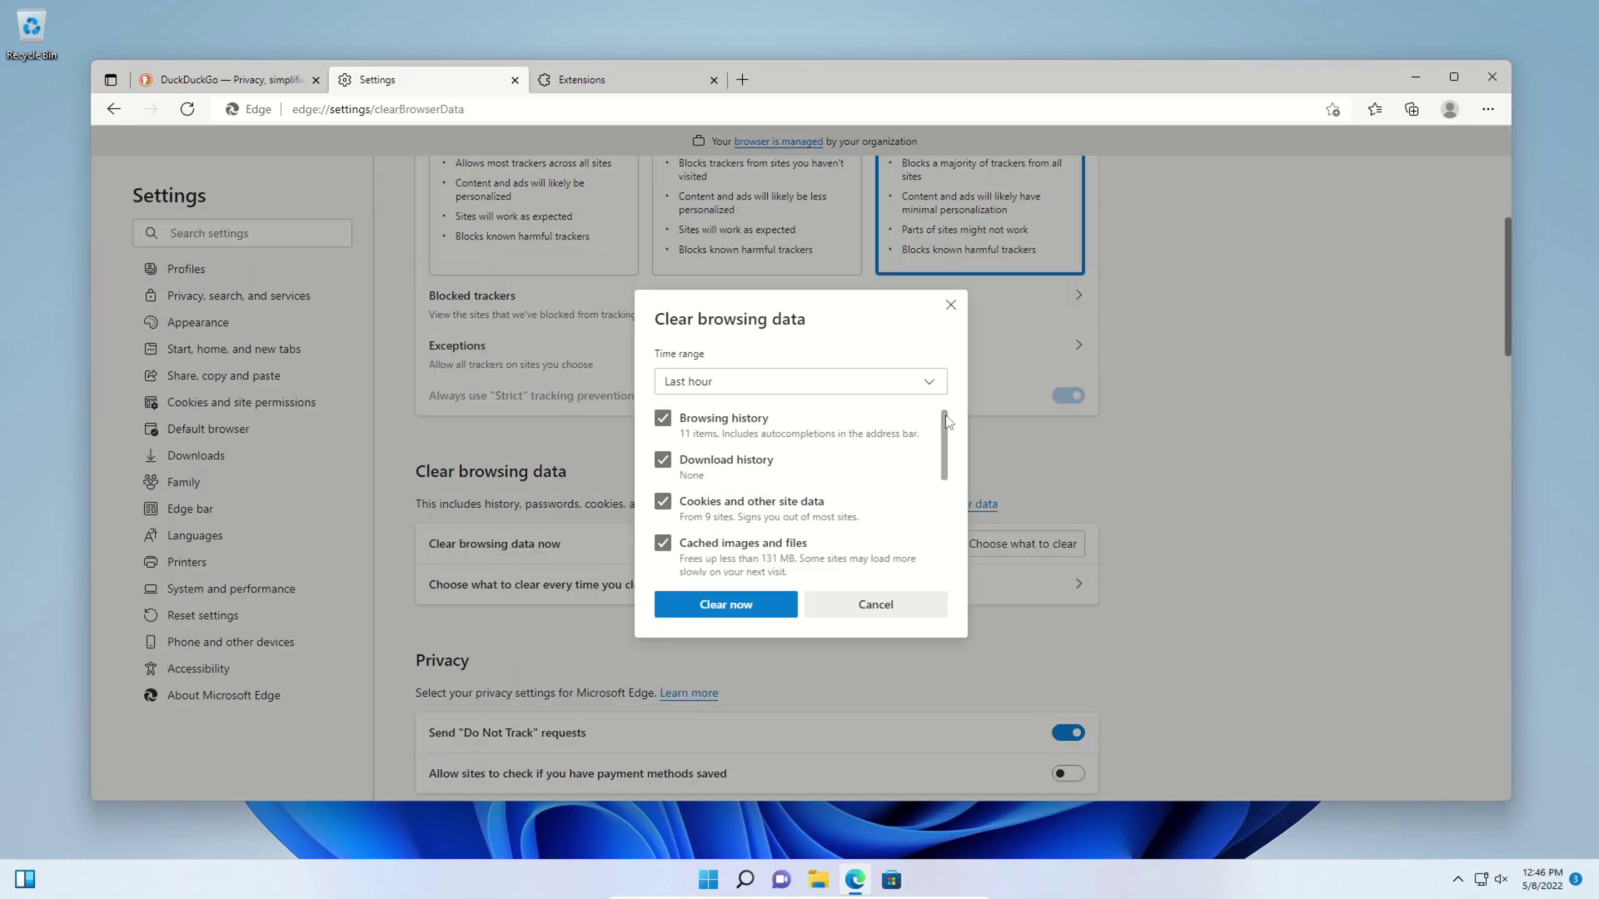
mouse_move(947, 422)
left_mouse_down()
mouse_move(951, 531)
mouse_move(953, 409)
left_mouse_up()
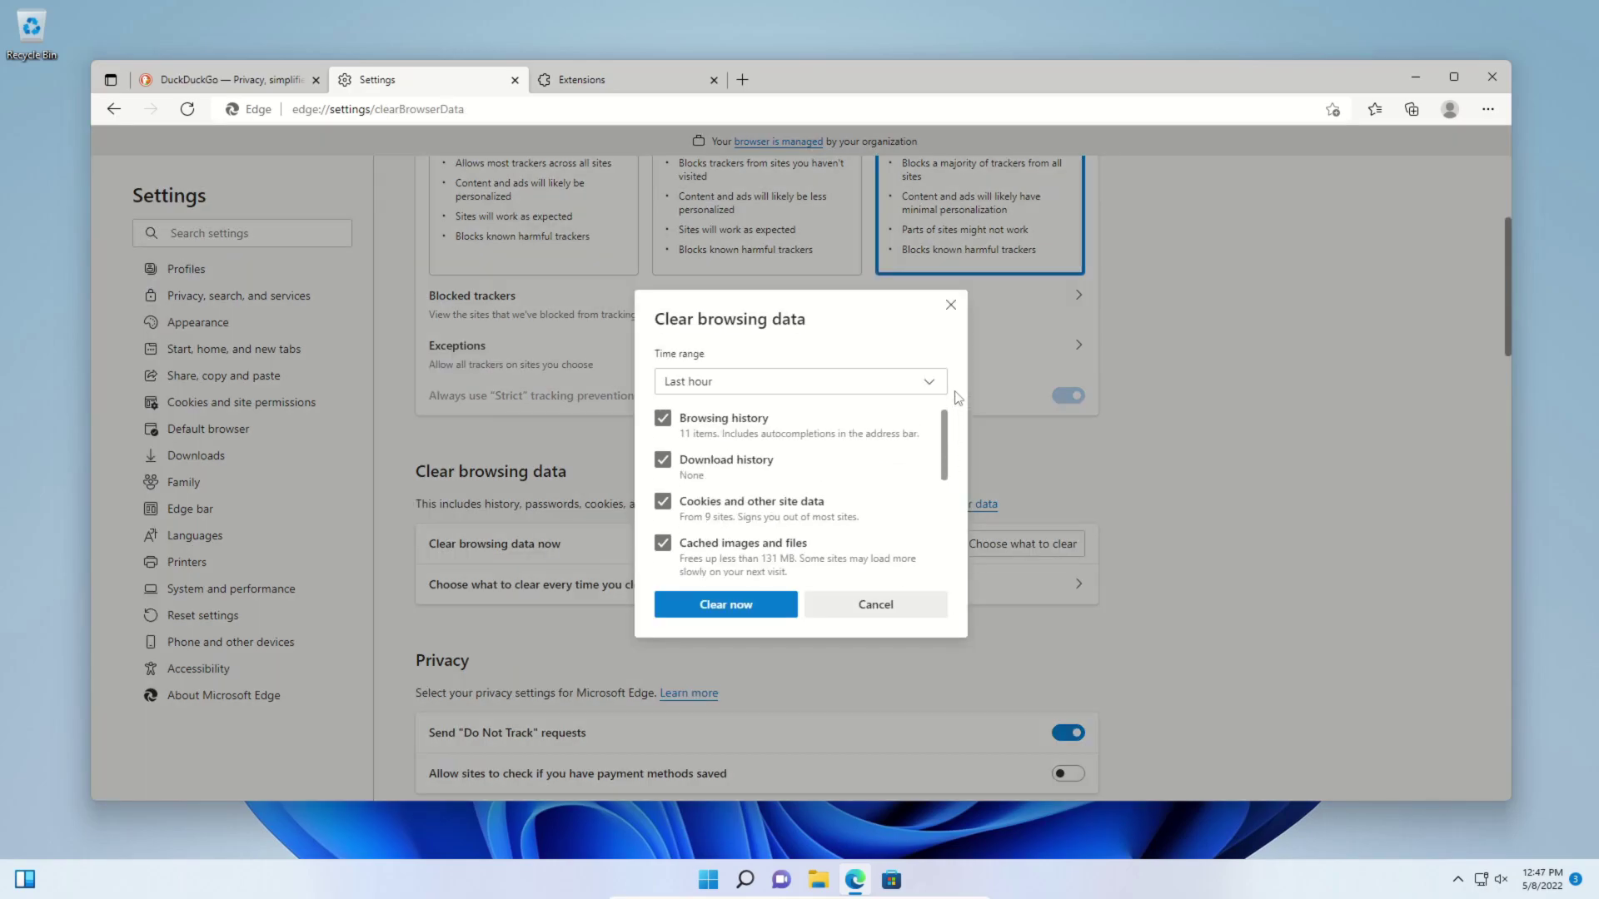
left_click(888, 386)
left_click(702, 519)
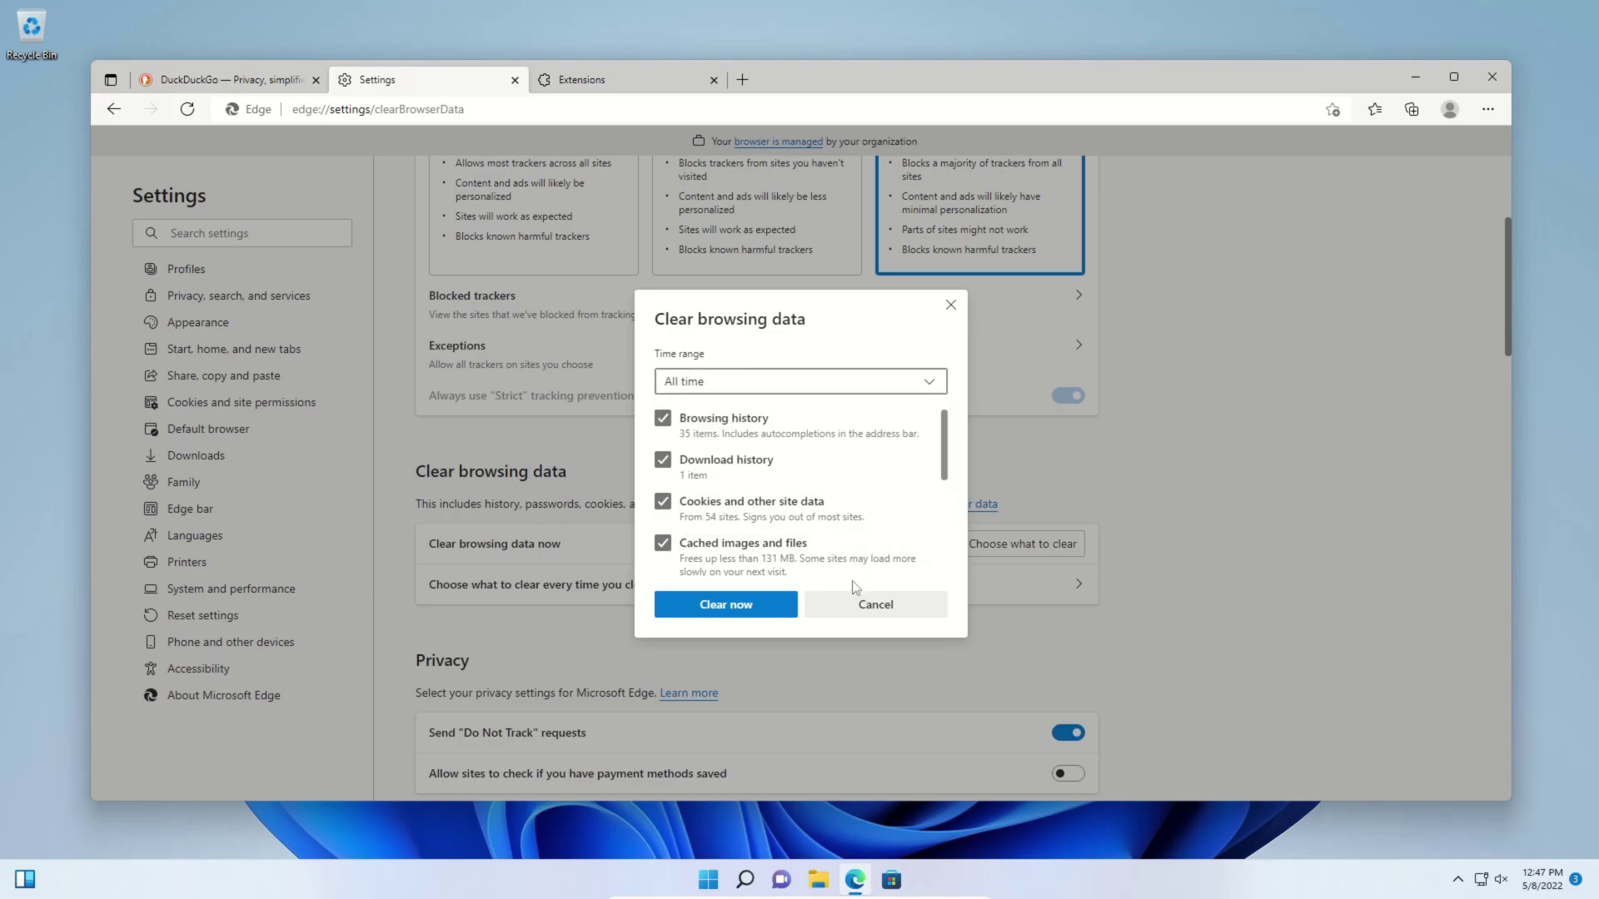
left_click(750, 613)
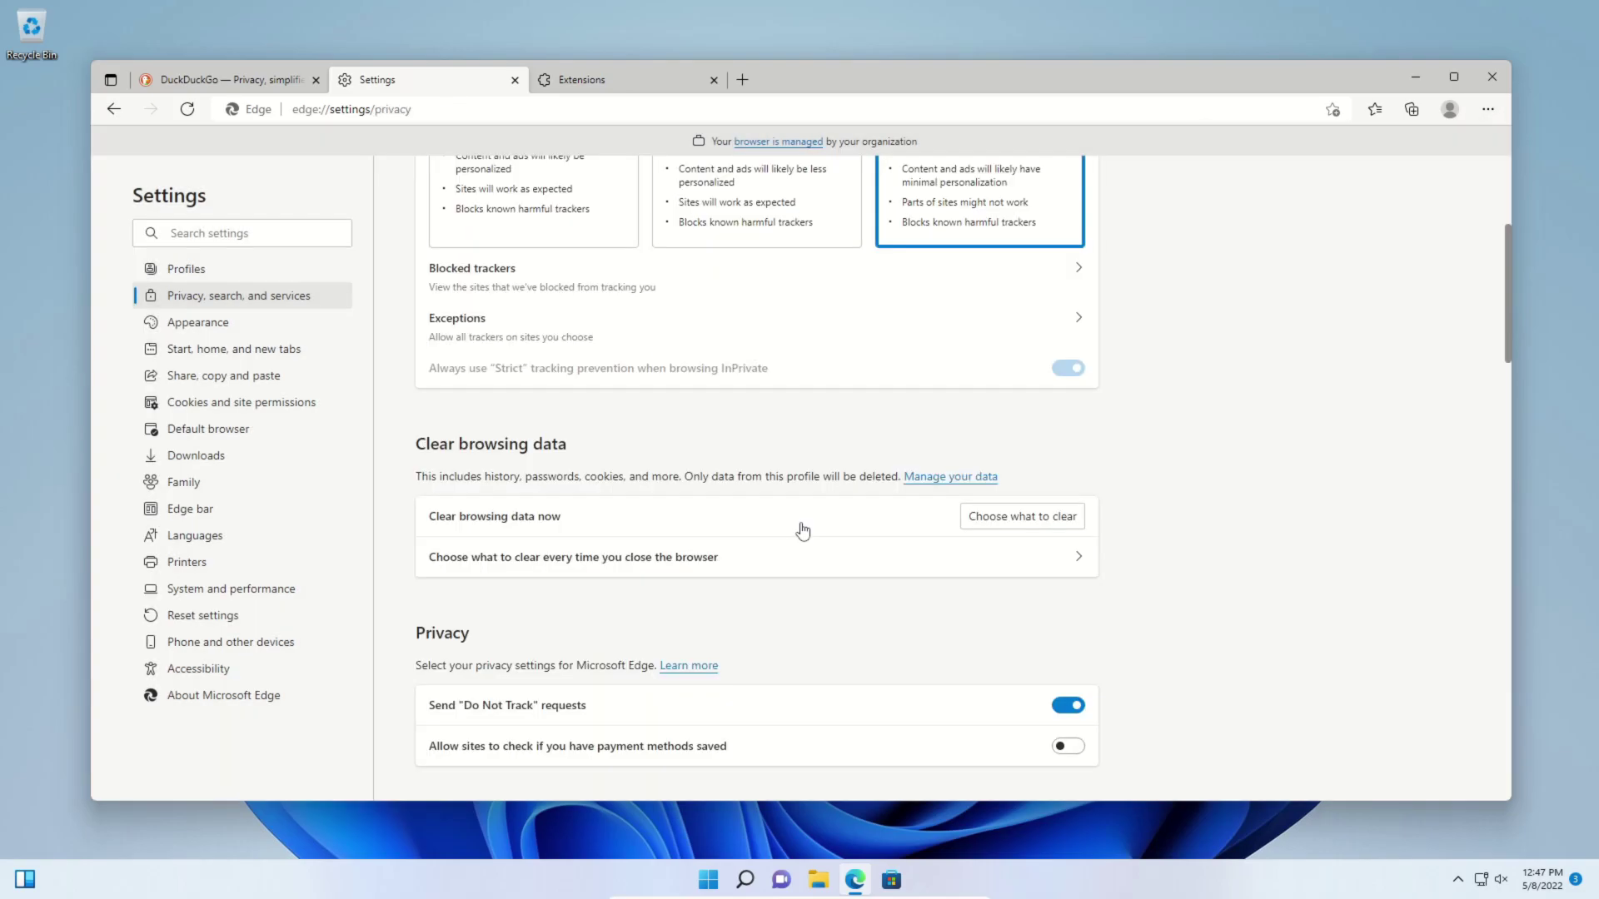
Check the address bar's search engine choices in Edge's privacy settings and remove Yahoo! from the managed search engines.
scroll(802, 531, "down", 20)
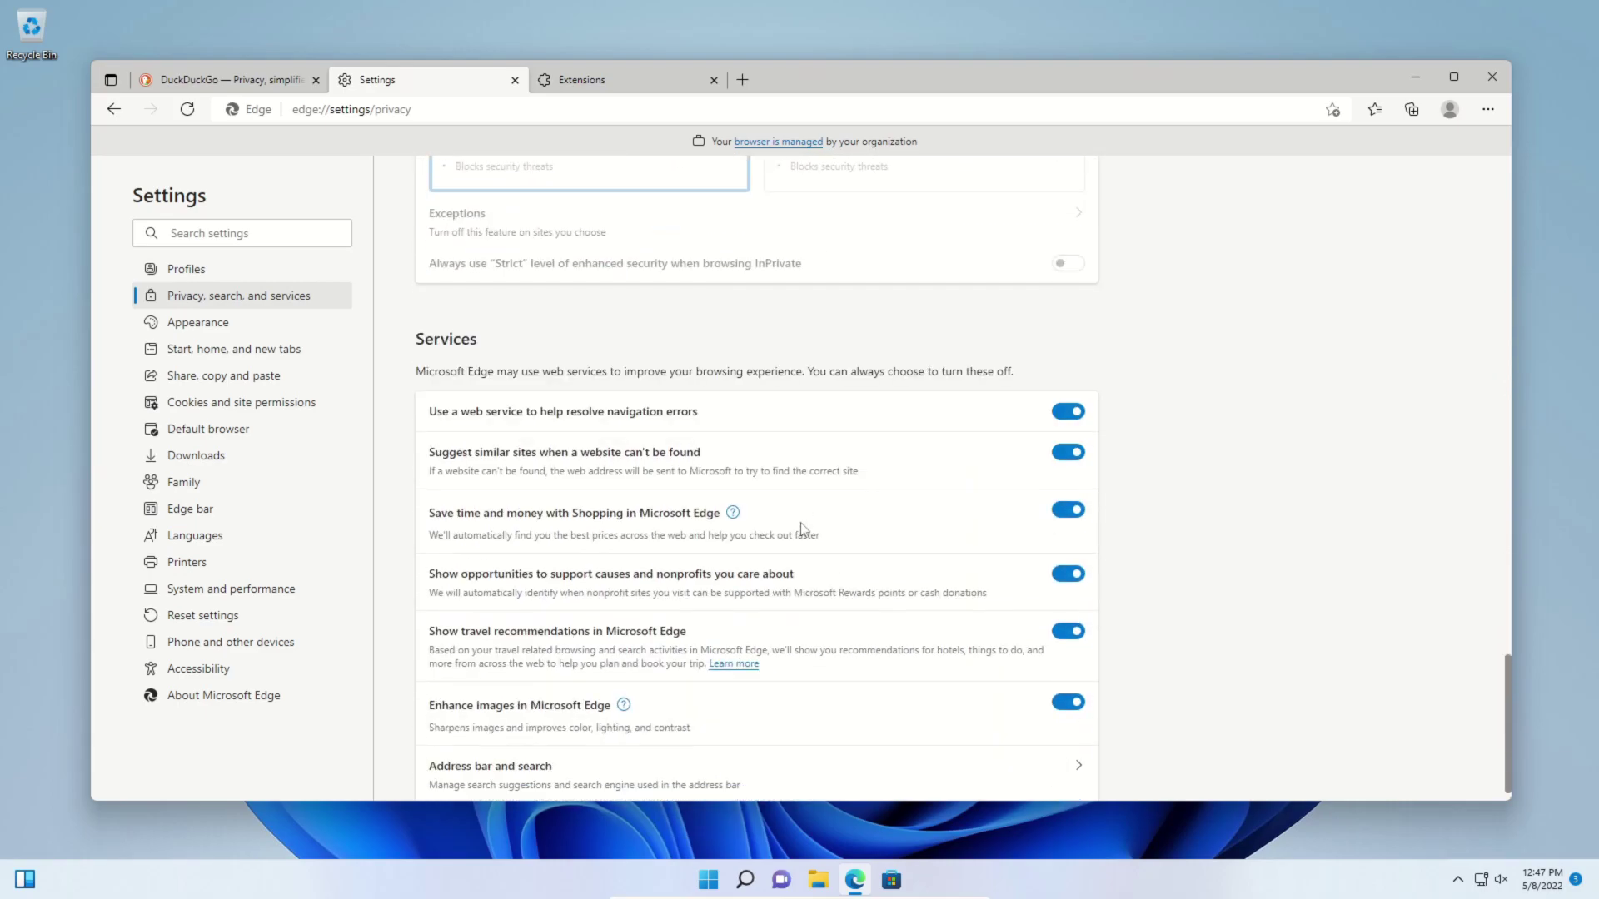
scroll(802, 531, "down", 1)
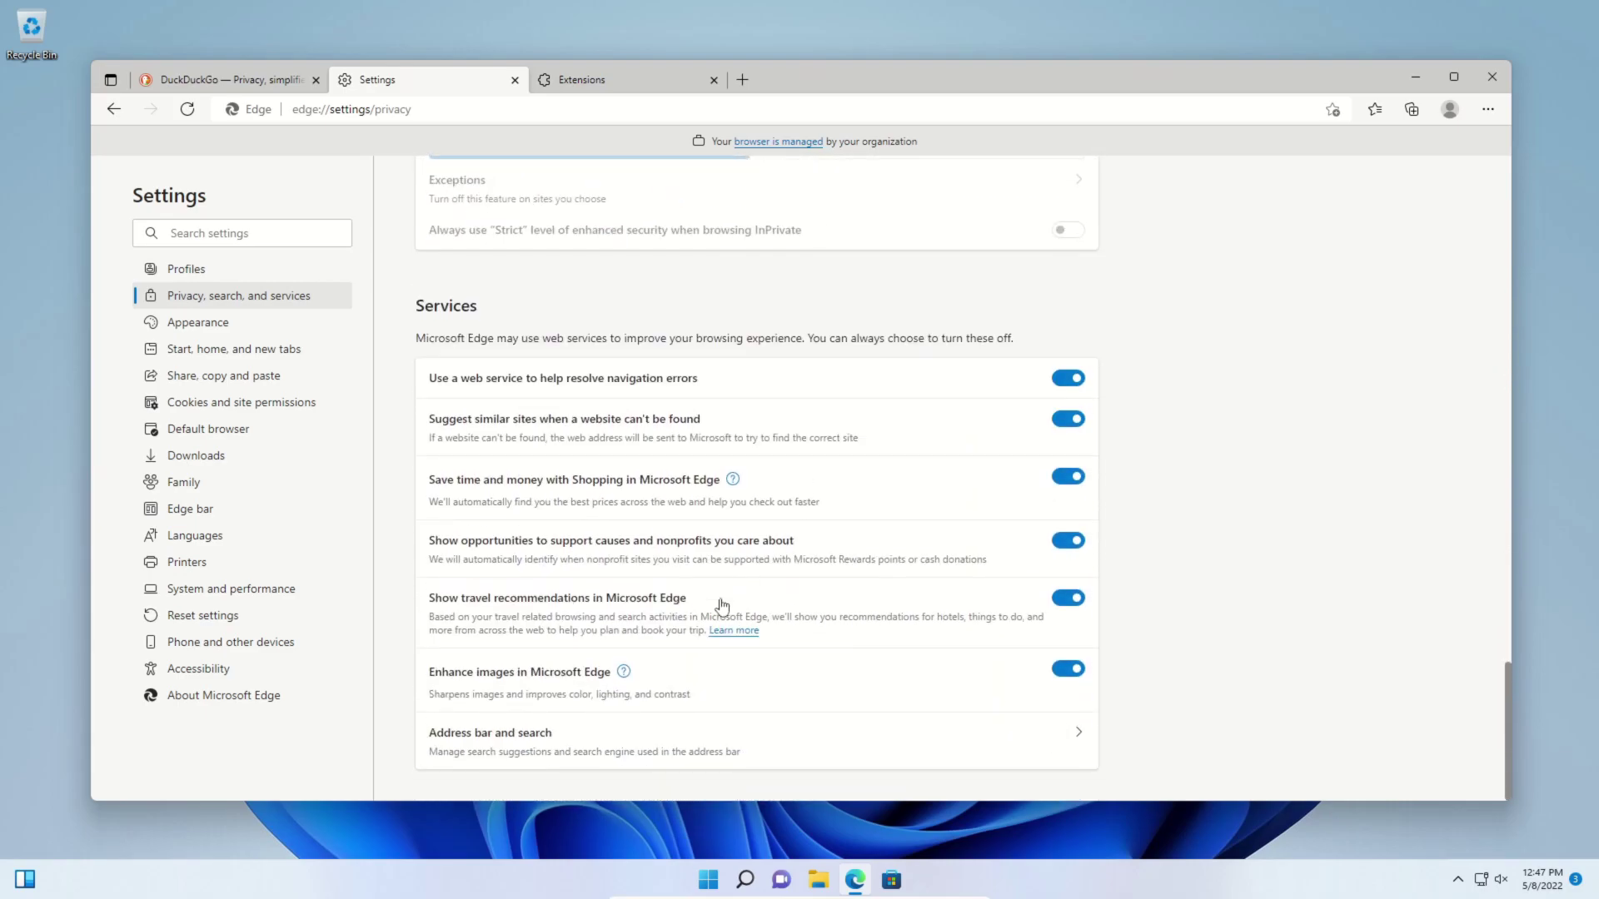
left_click(610, 744)
left_click(1055, 525)
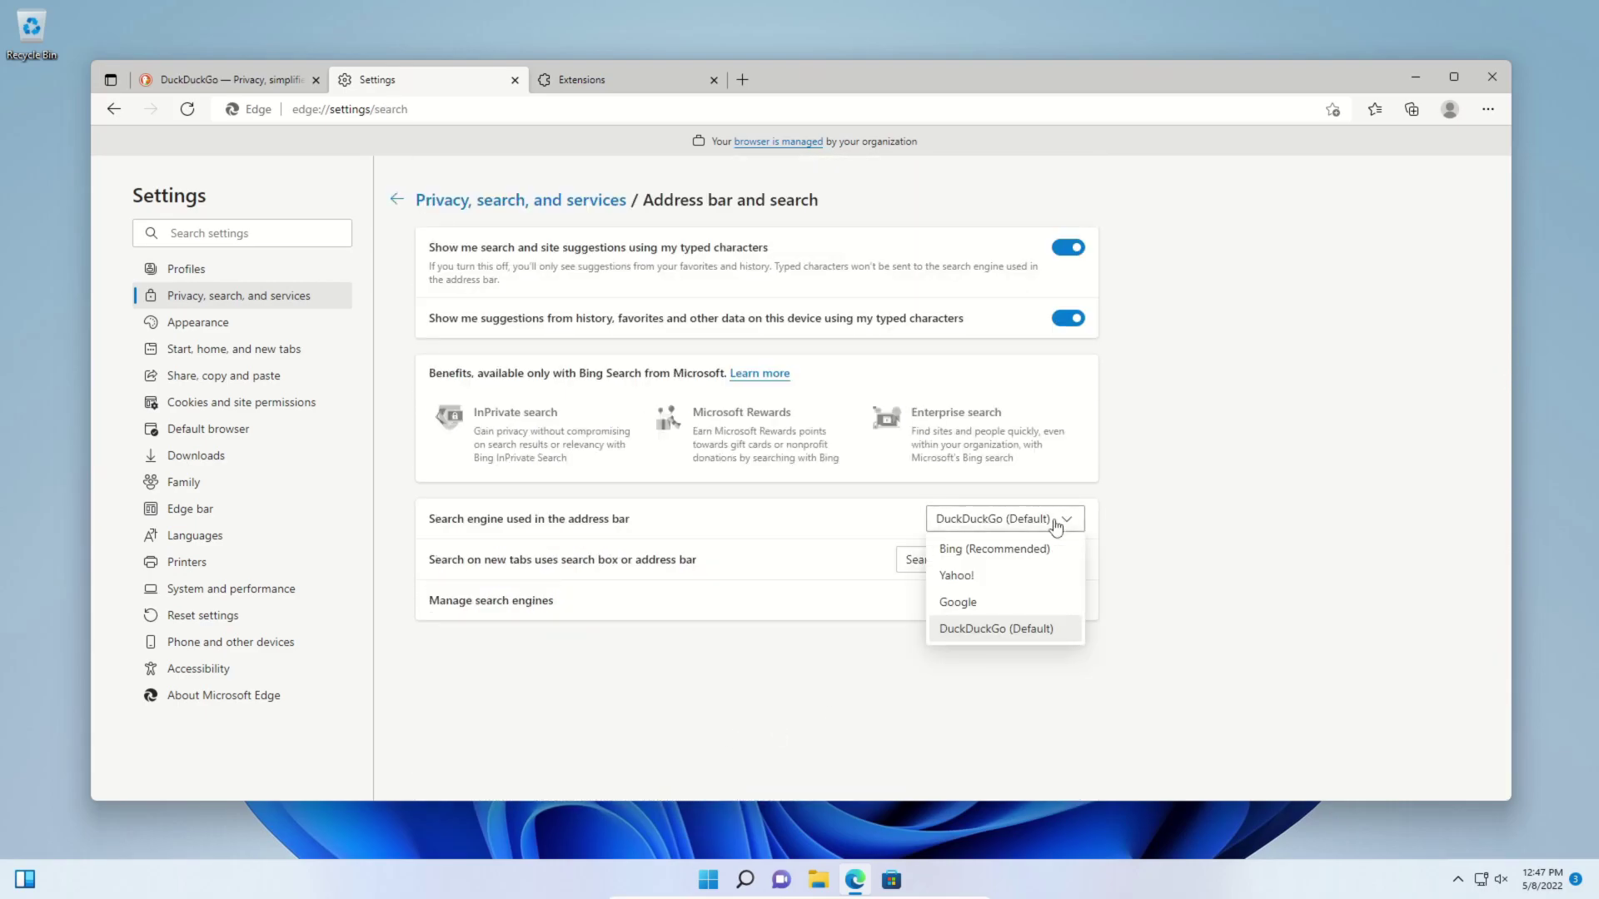
left_click(1193, 506)
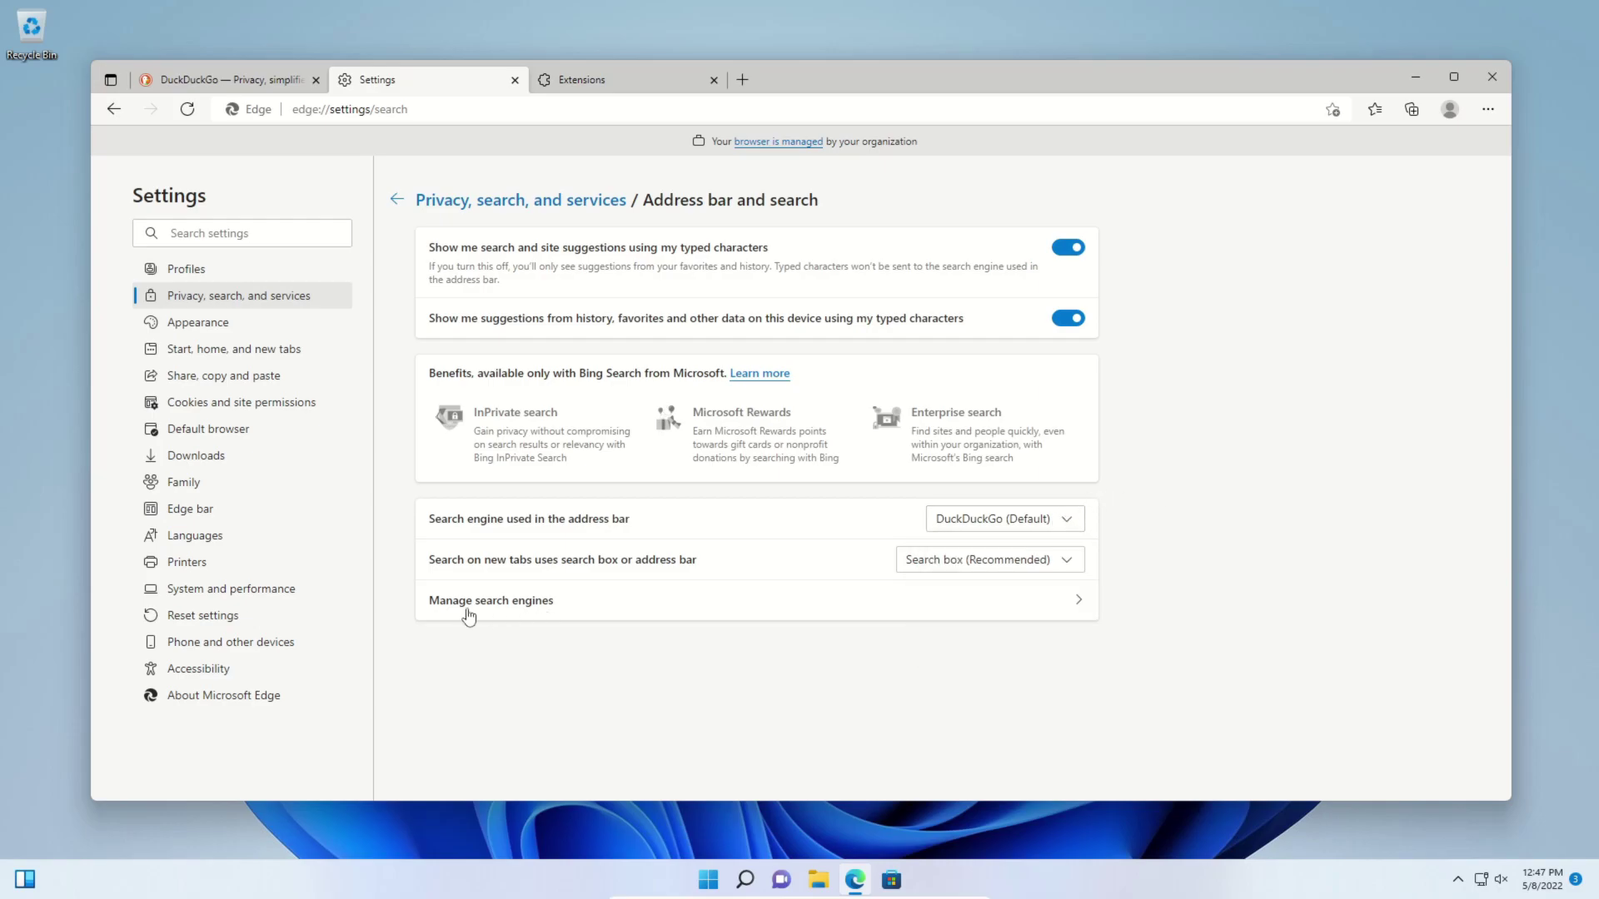
left_click(534, 608)
left_click(1078, 365)
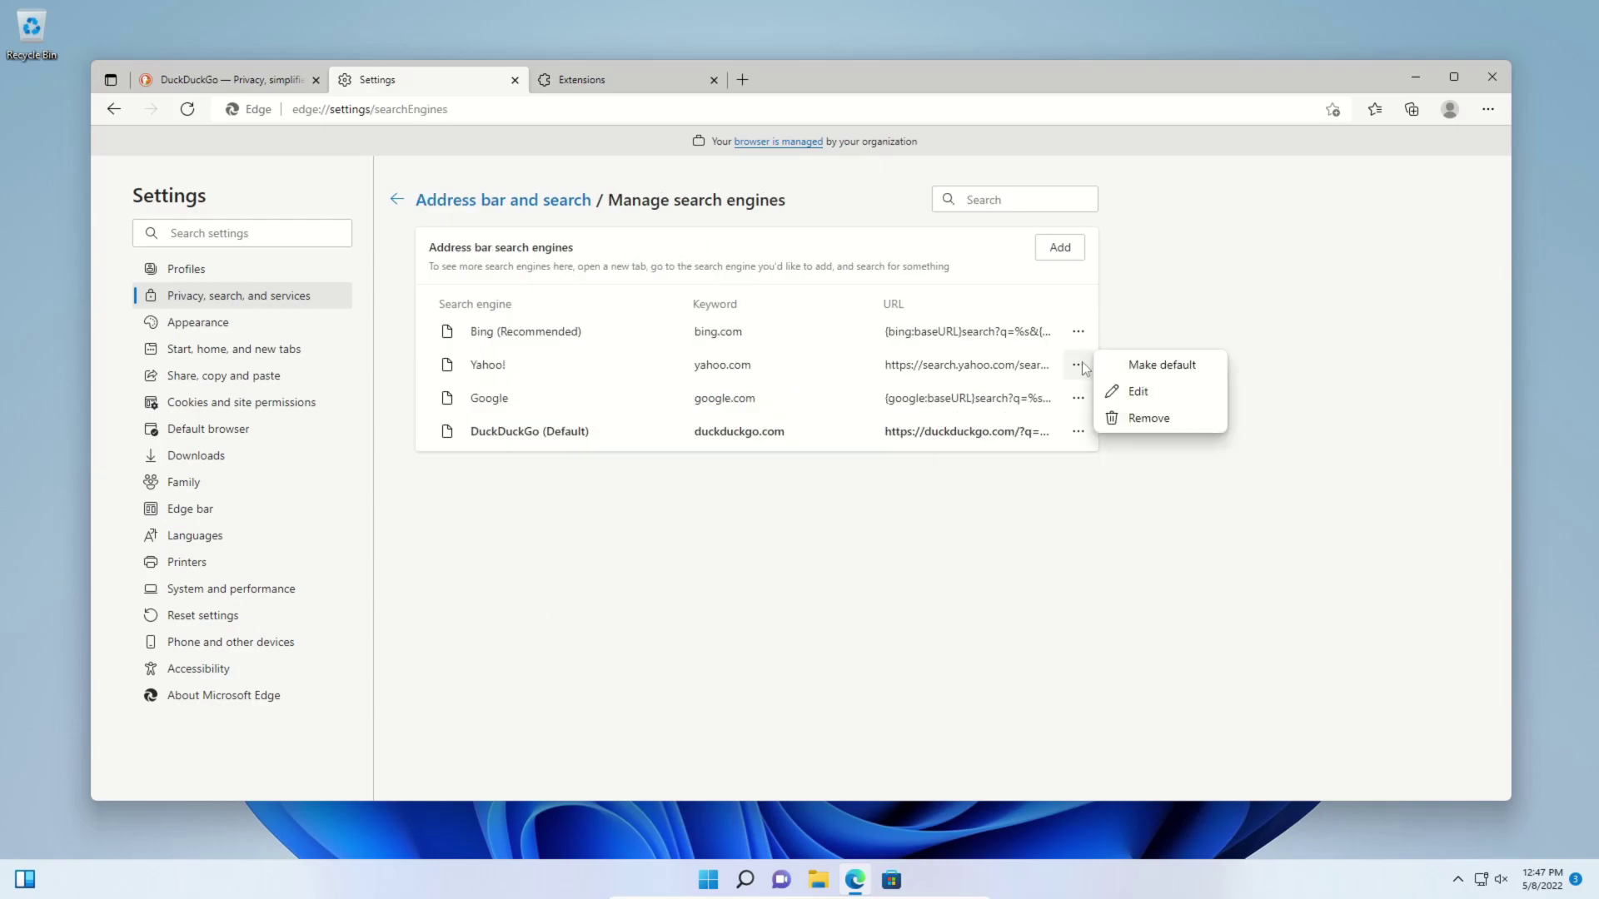
left_click(1139, 418)
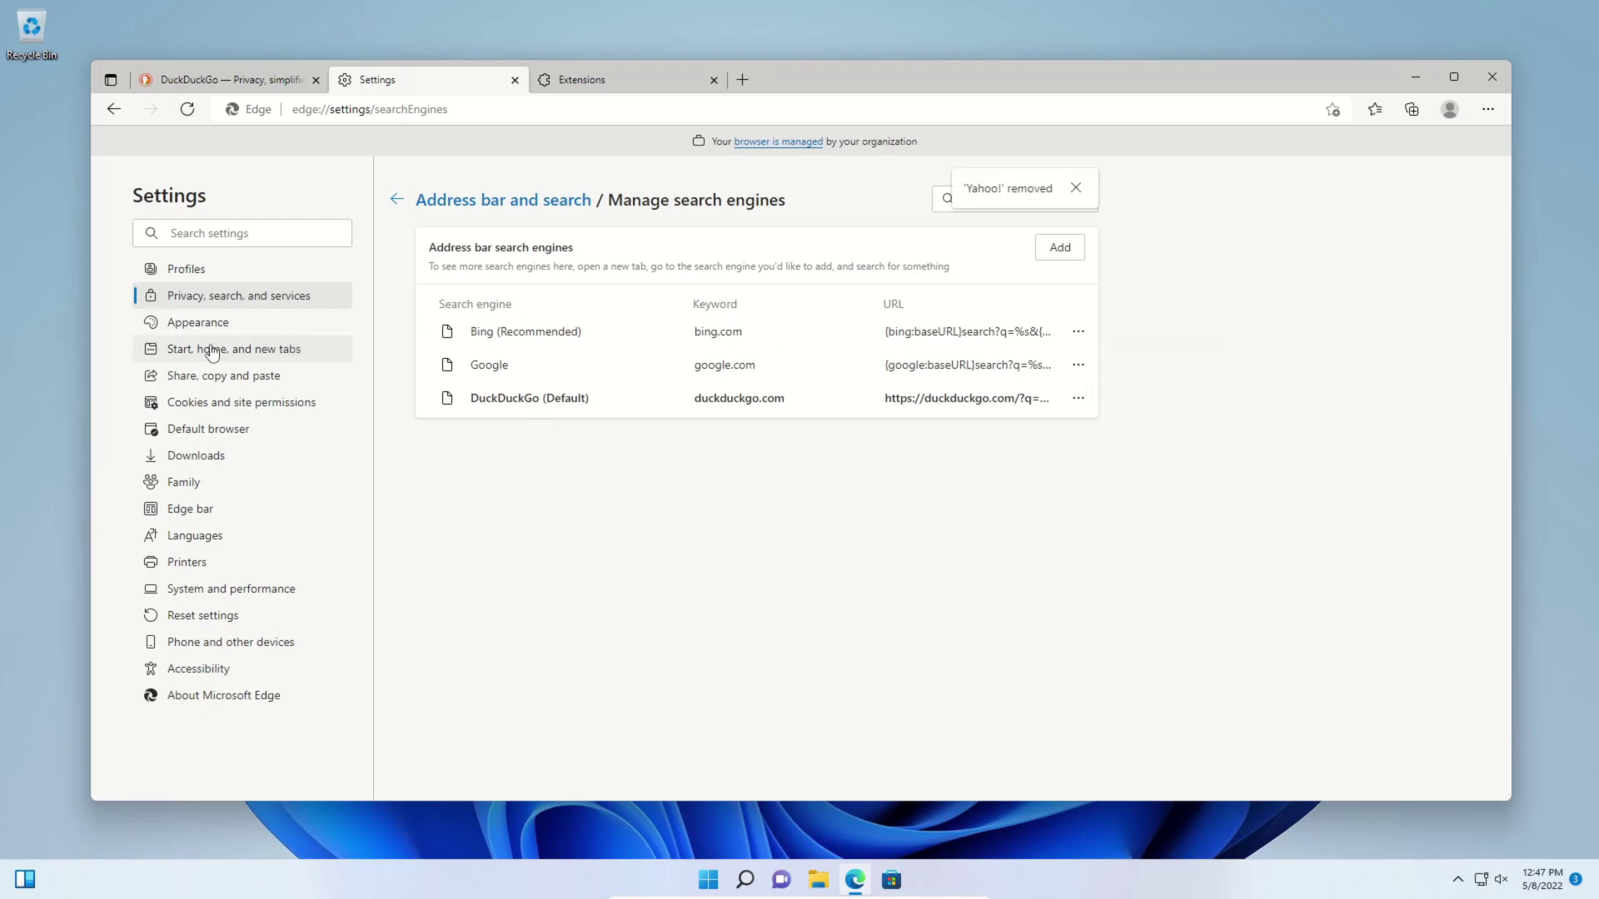
left_click(257, 354)
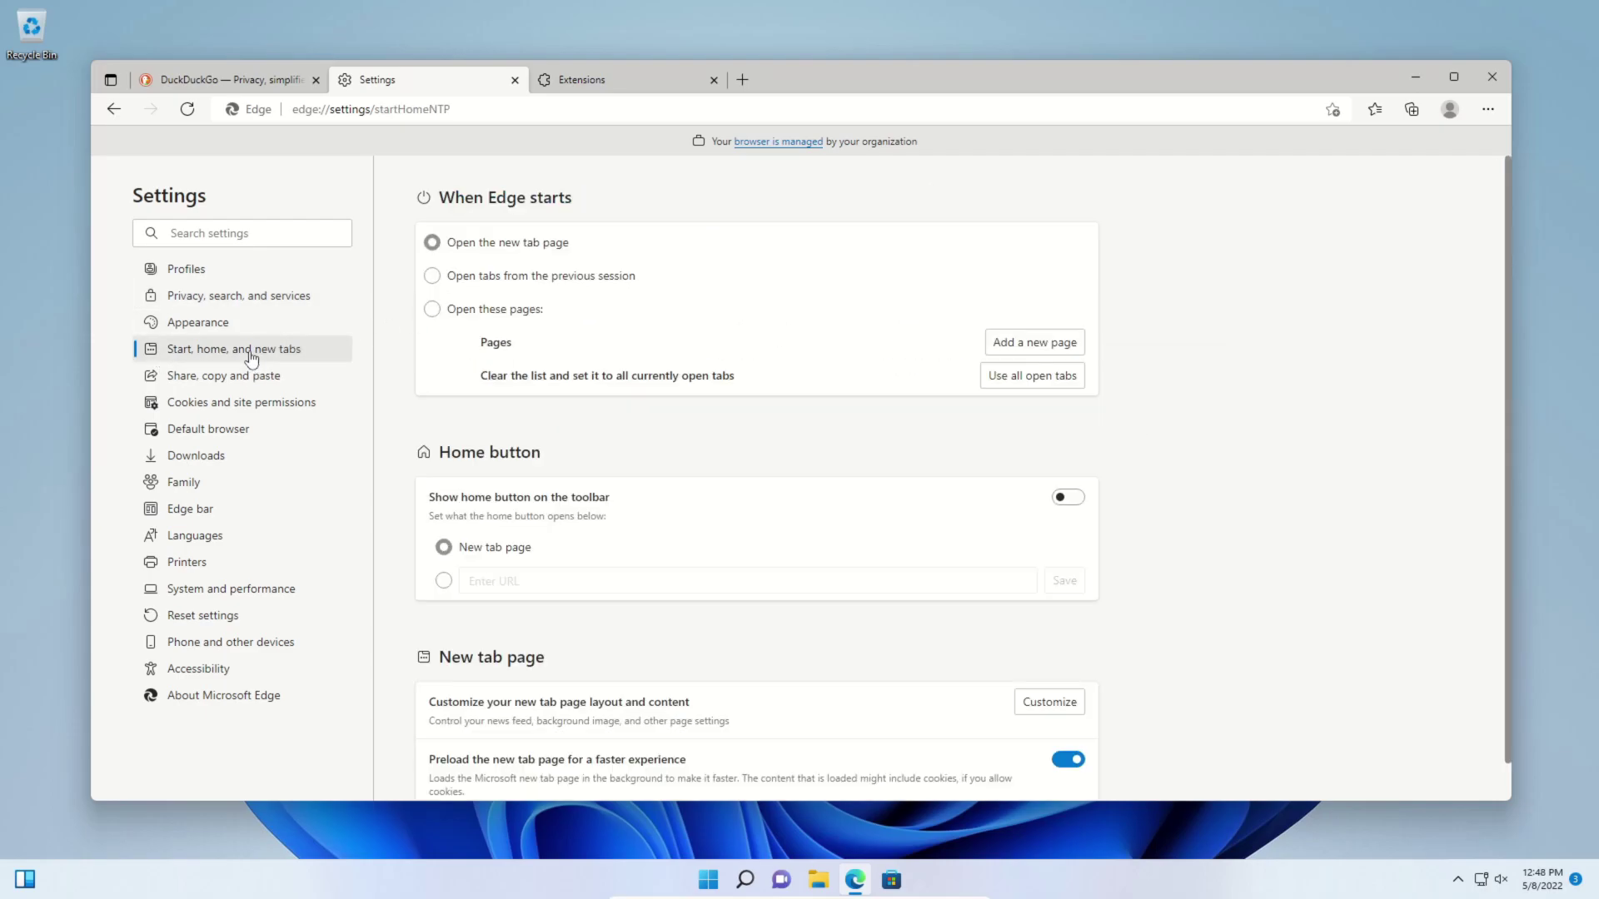
left_click(431, 310)
left_click(1035, 344)
type("https://duckduckgo.com/")
left_click(691, 518)
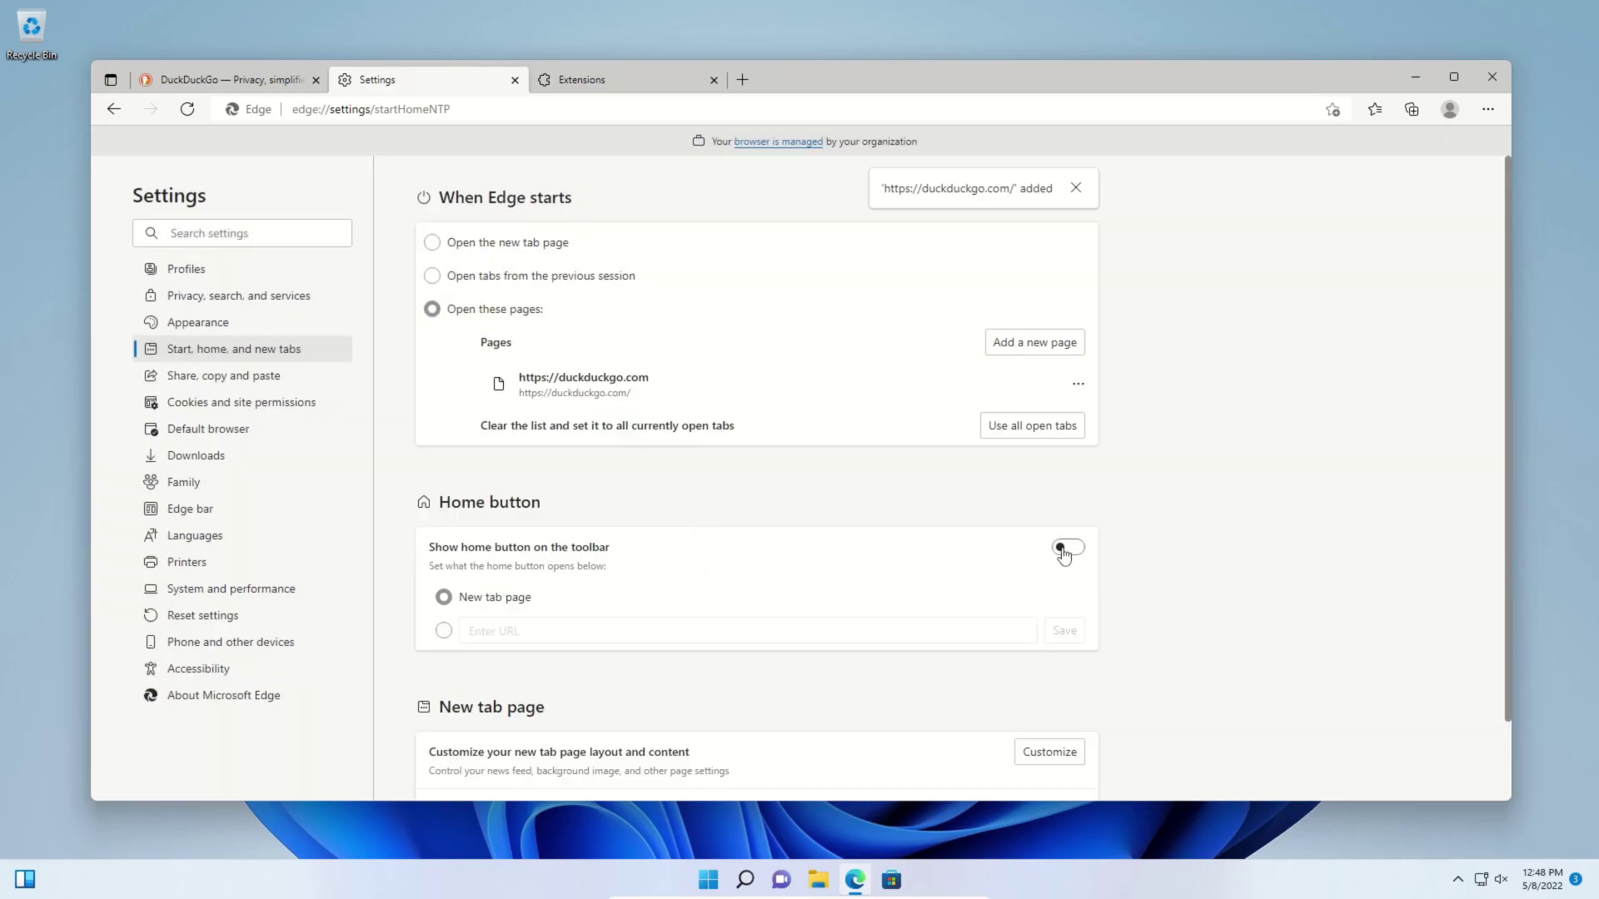
left_click(1064, 549)
left_click(444, 631)
left_click(521, 632)
type("https://duckduckgo.com/")
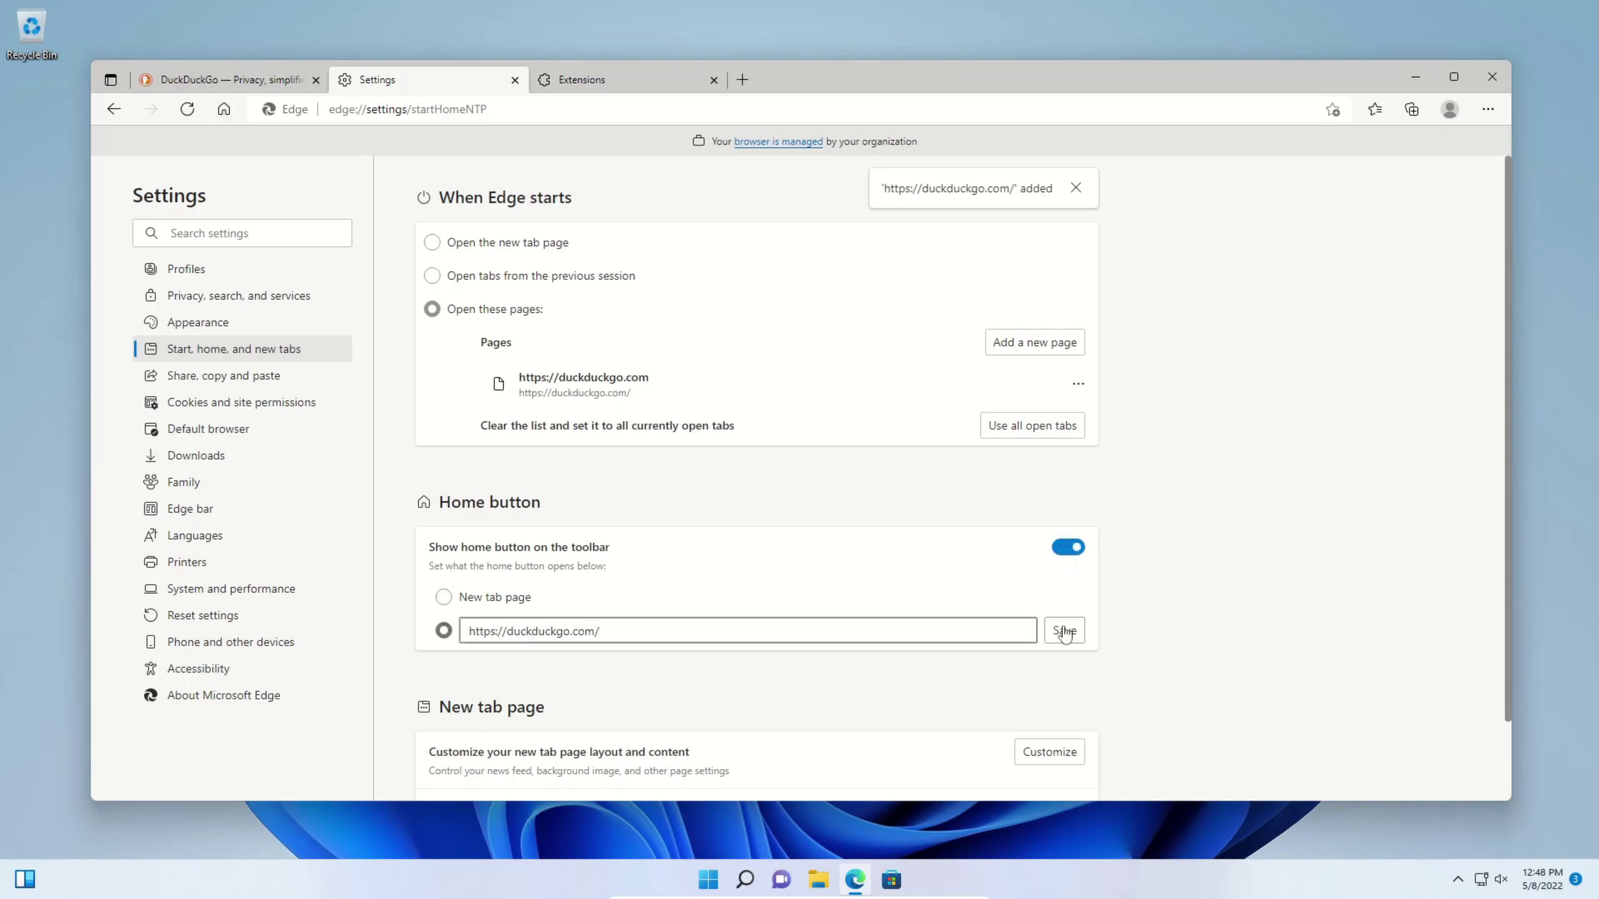
left_click(1065, 632)
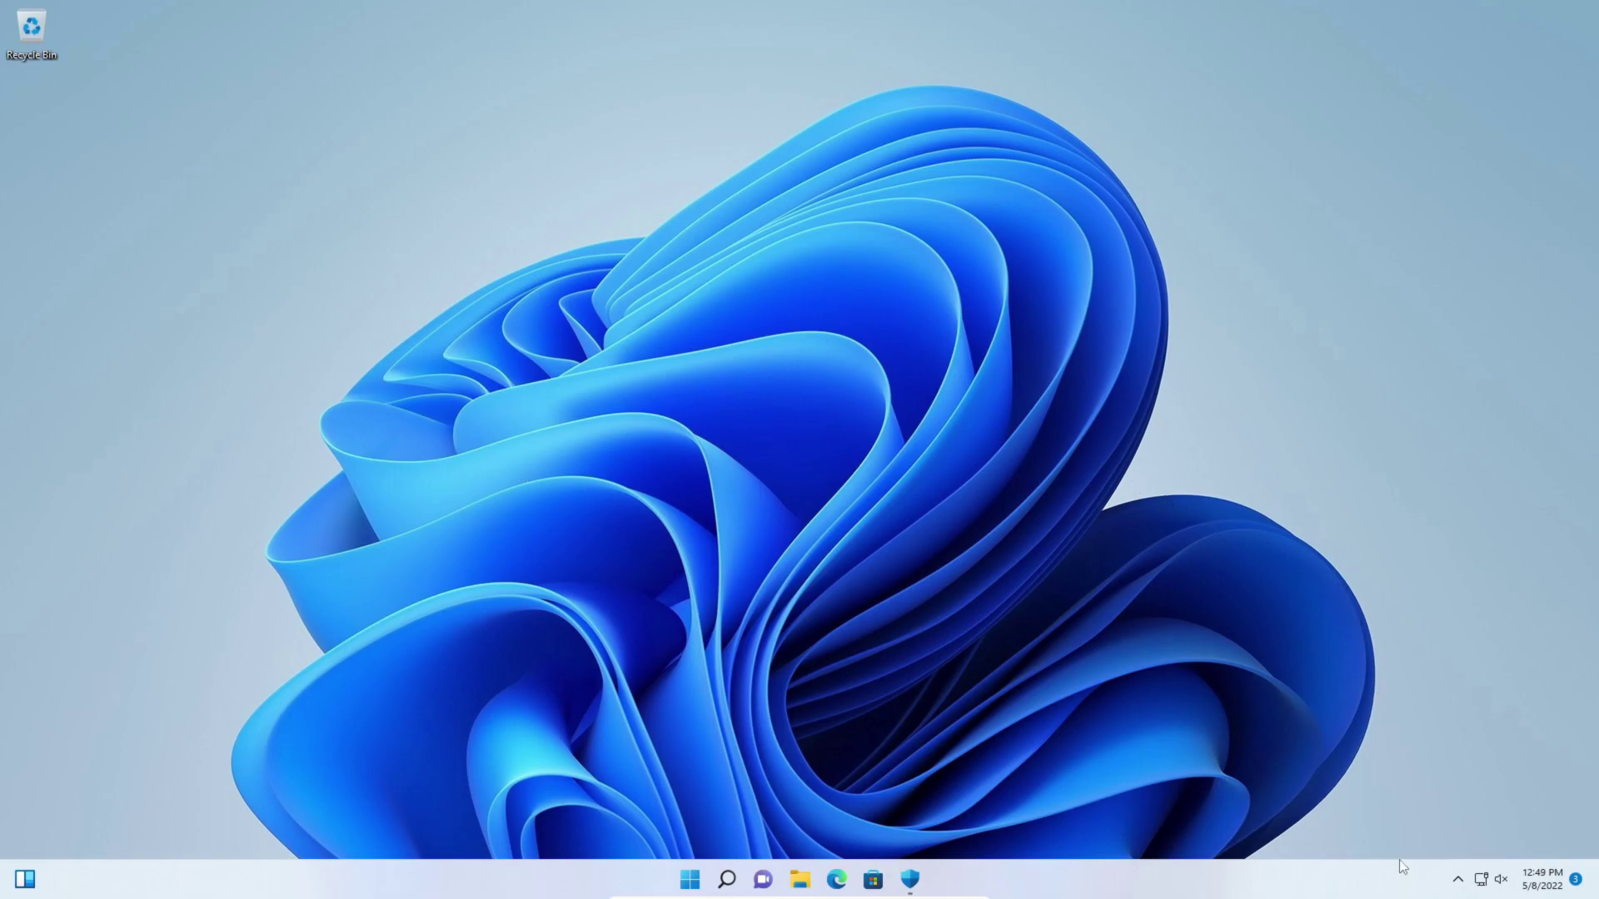
Switch to Windows Security and start a Full scan from the virus and threat protection scan options.
left_click(1455, 886)
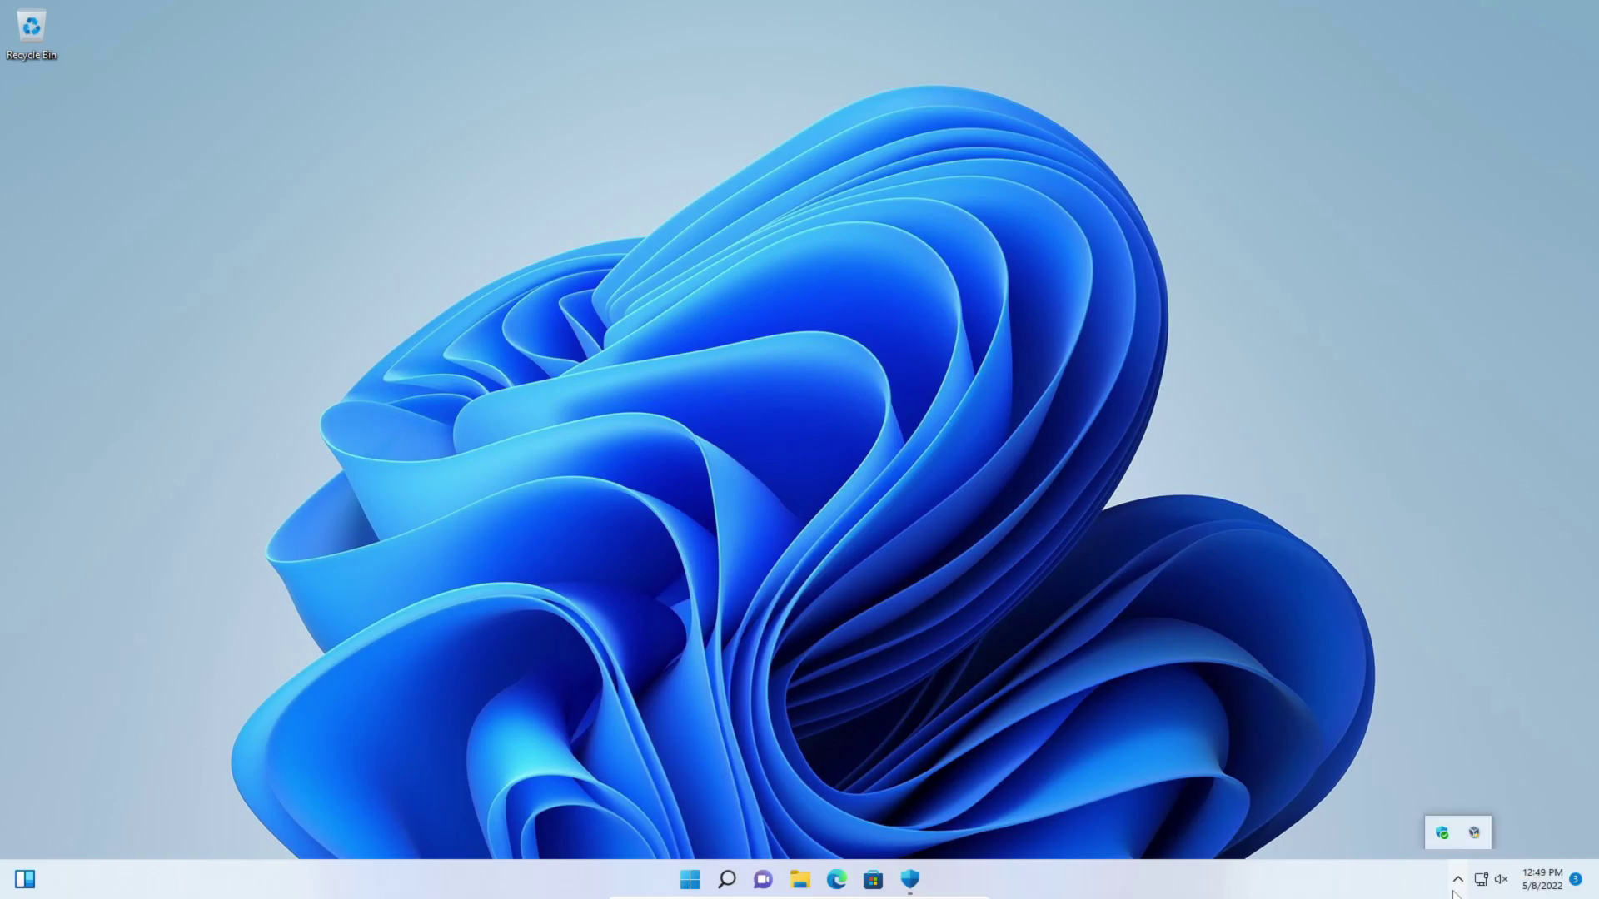
left_click(1441, 834)
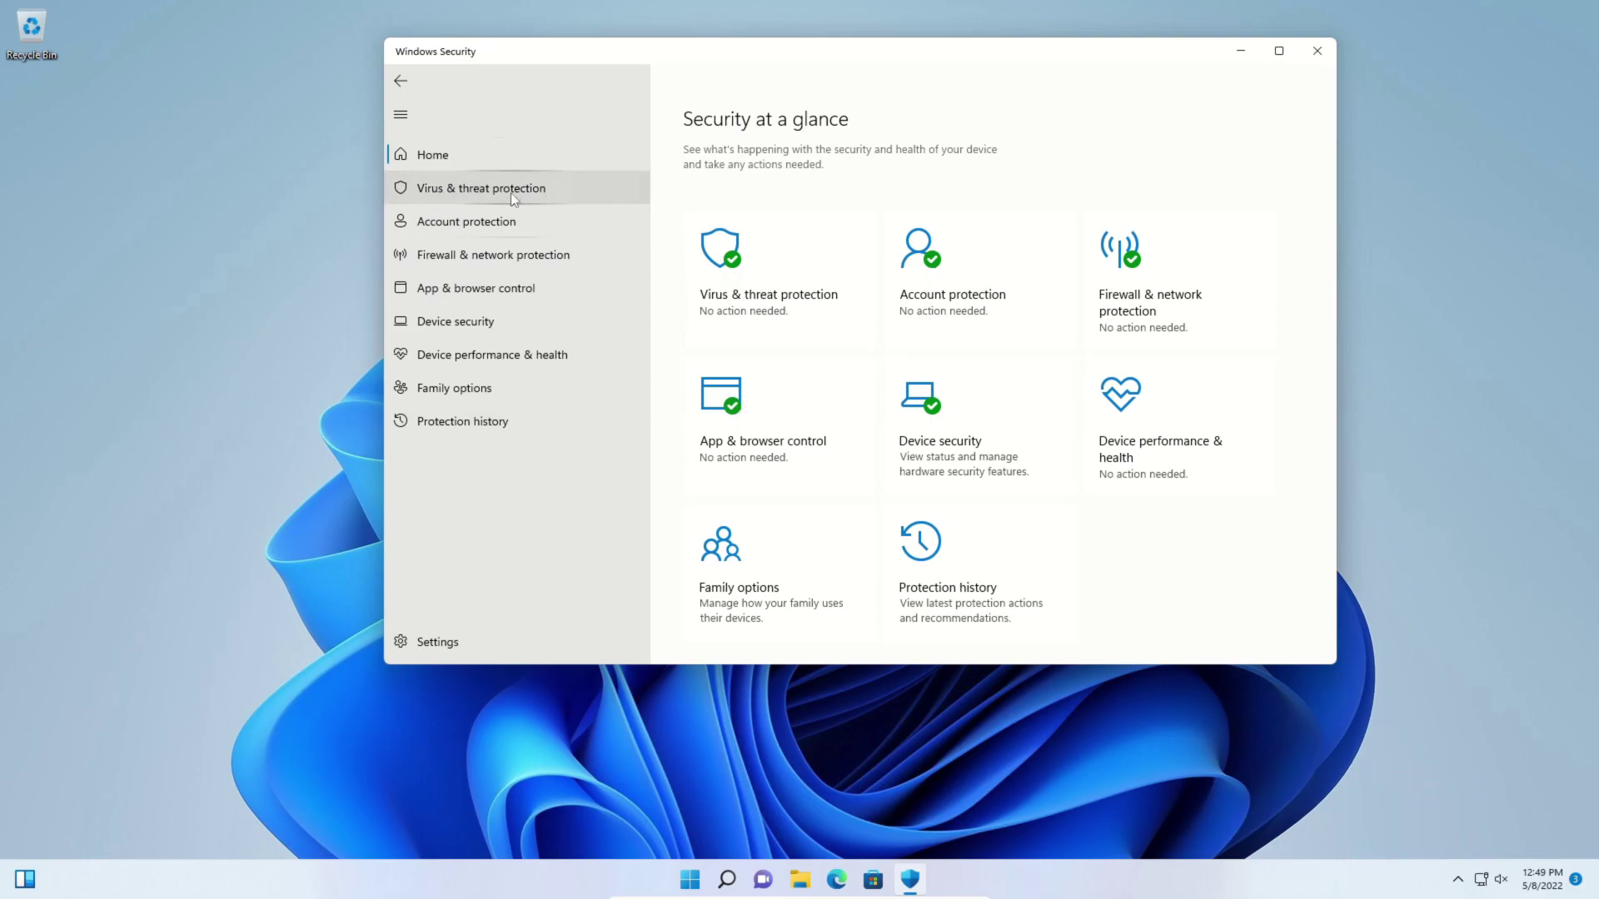
left_click(478, 192)
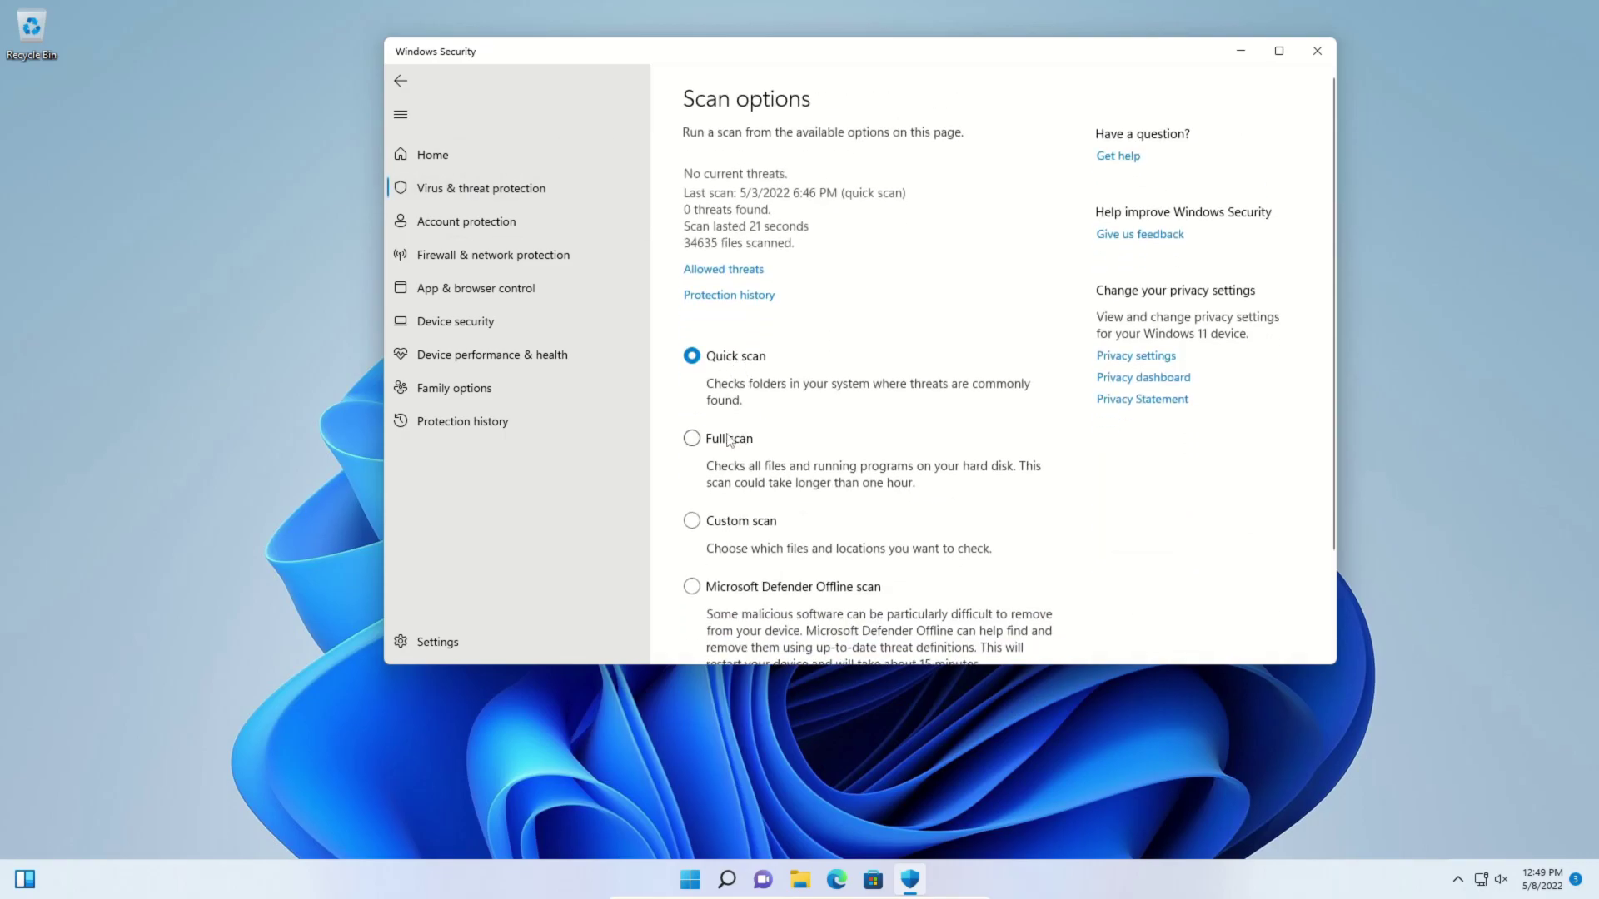
left_click(692, 439)
scroll(700, 441, "down", 3)
left_click(720, 596)
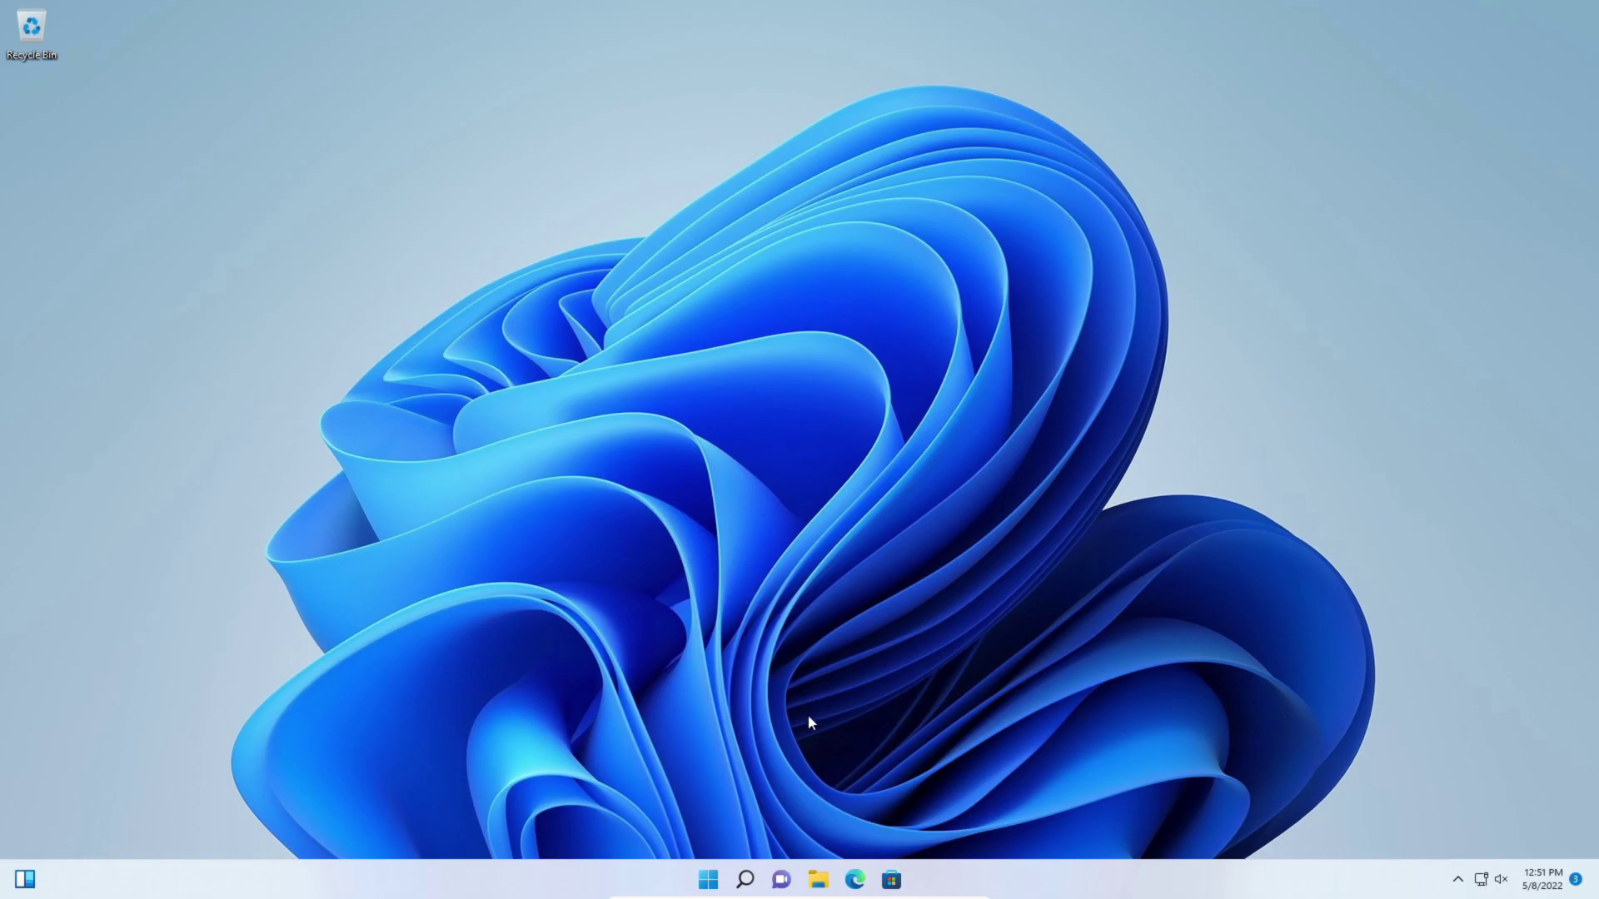
Switch to File Explorer and open the Optimize Drives tool from the properties of Local Disk (C:).
left_click(818, 880)
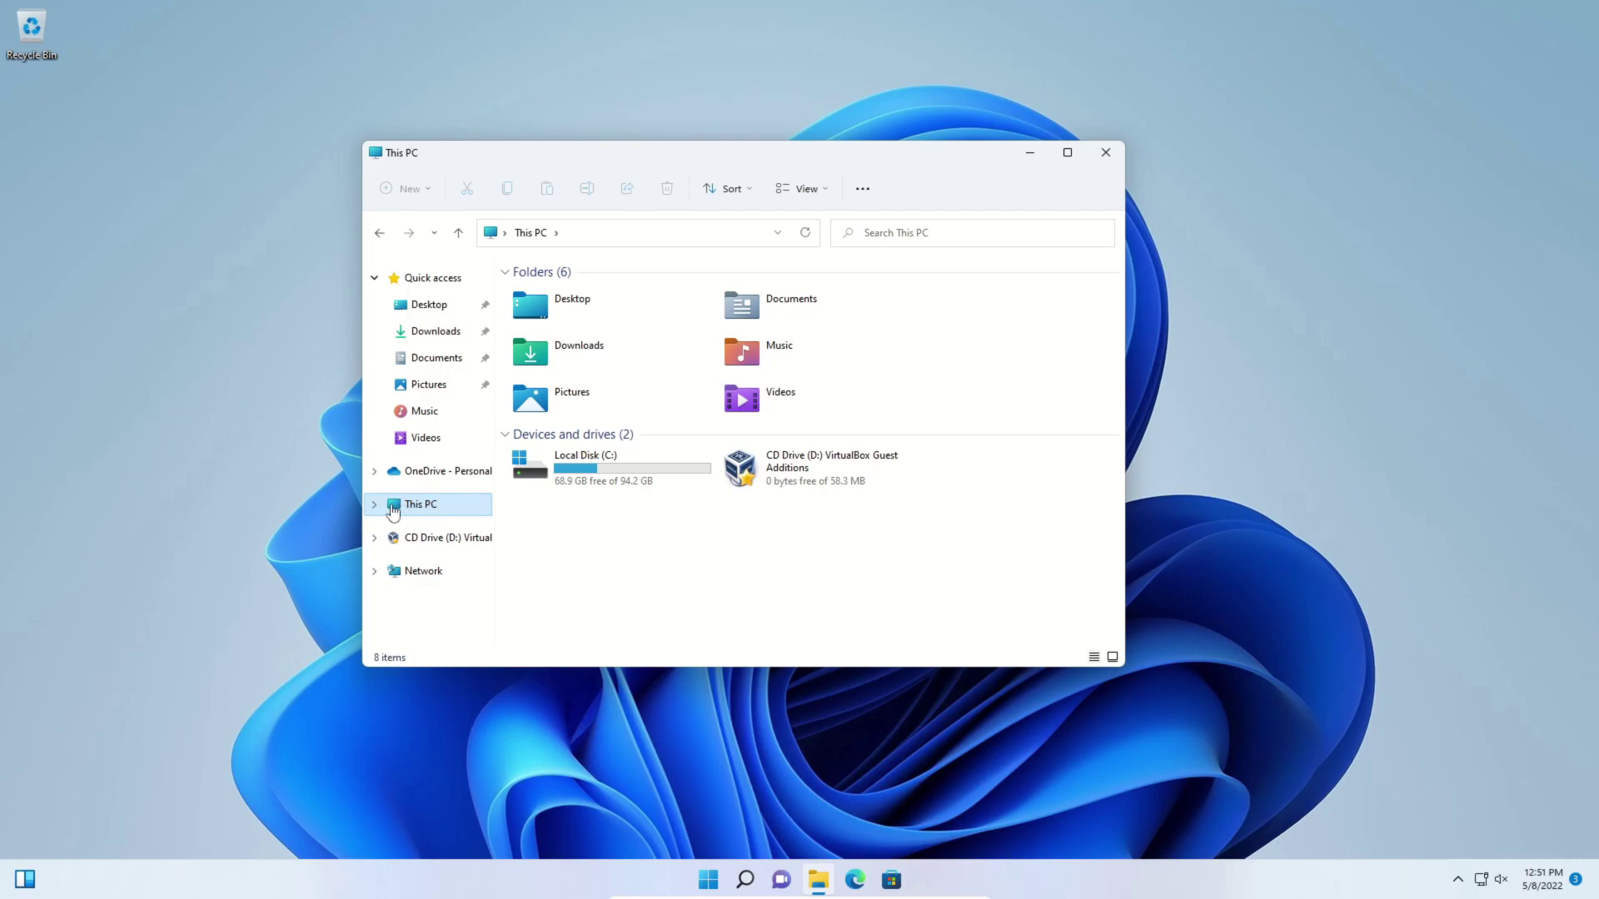
left_click(588, 464)
right_click(589, 465)
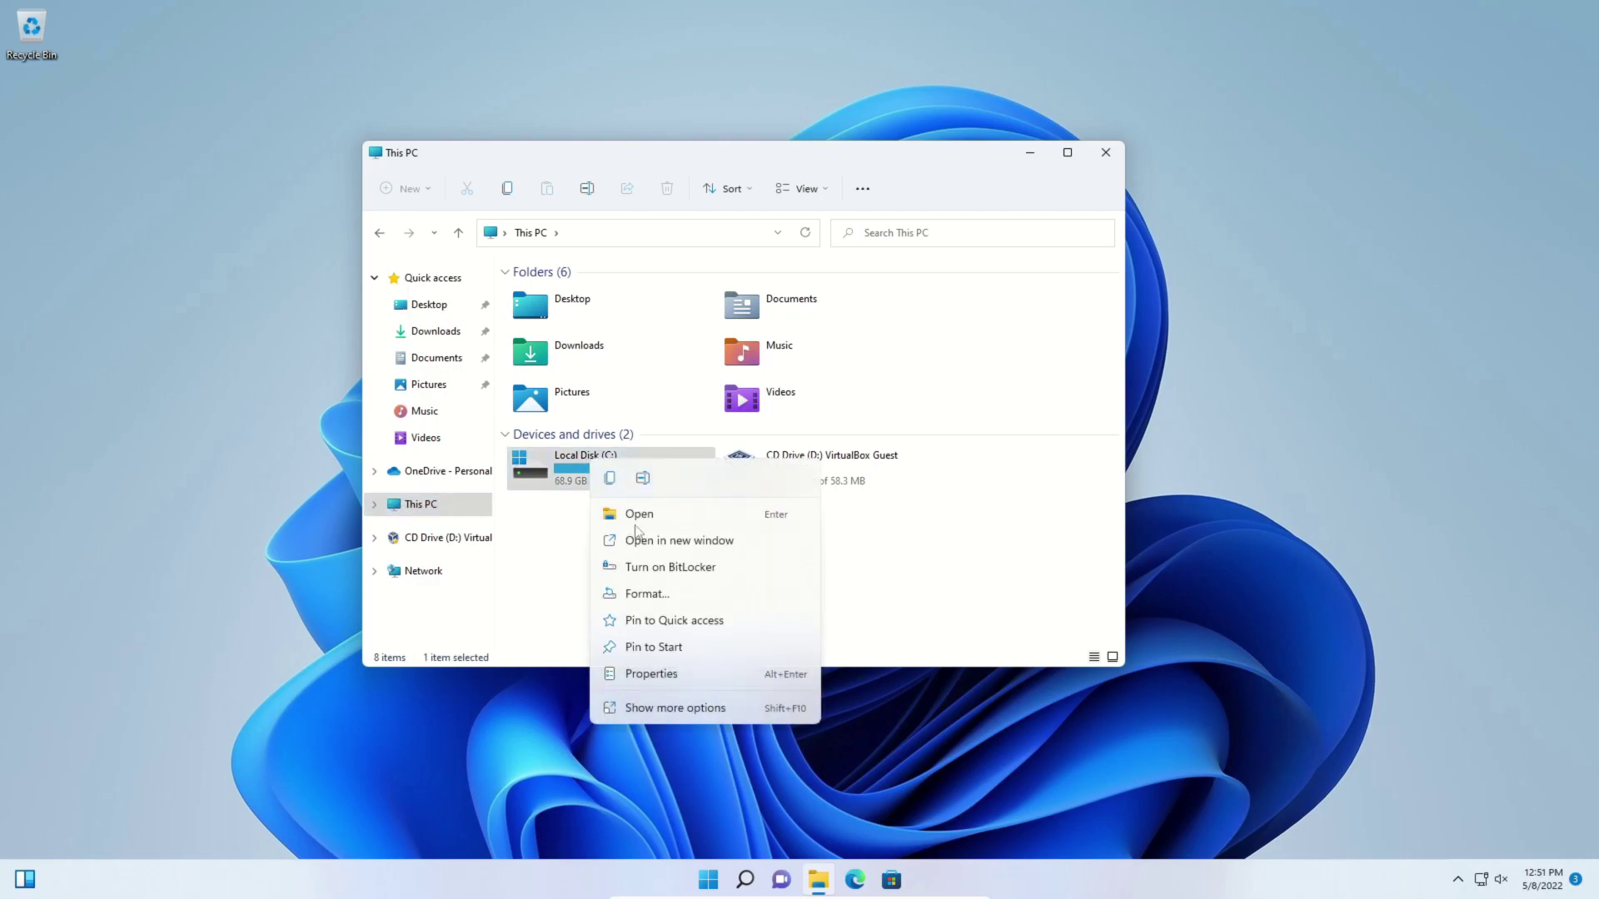
left_click(637, 674)
left_click(766, 364)
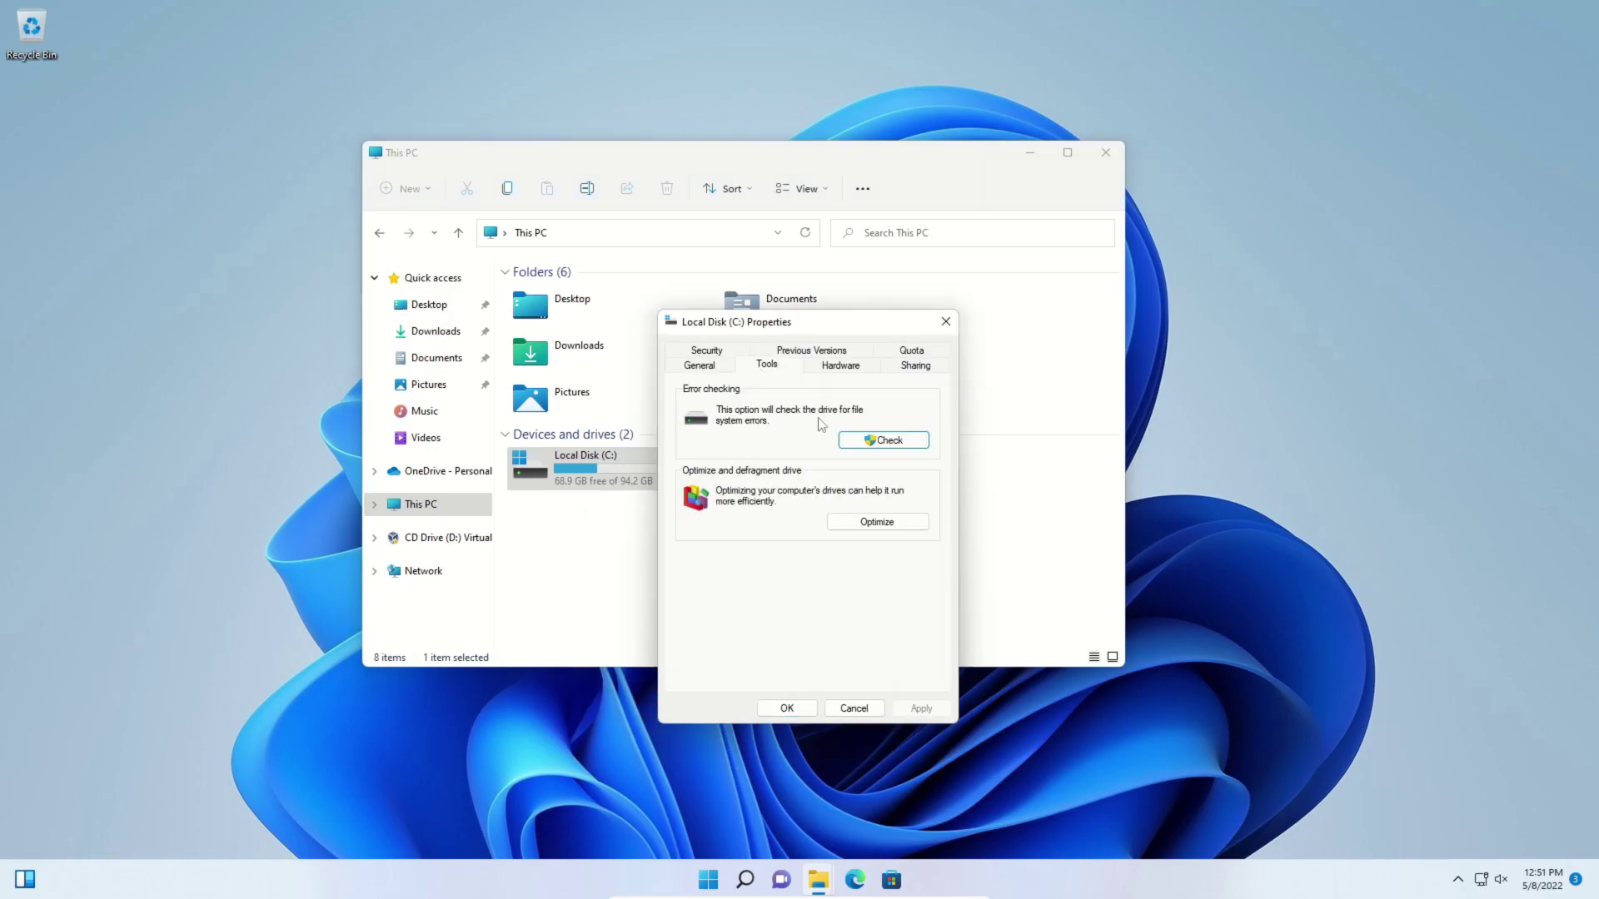
left_click(877, 522)
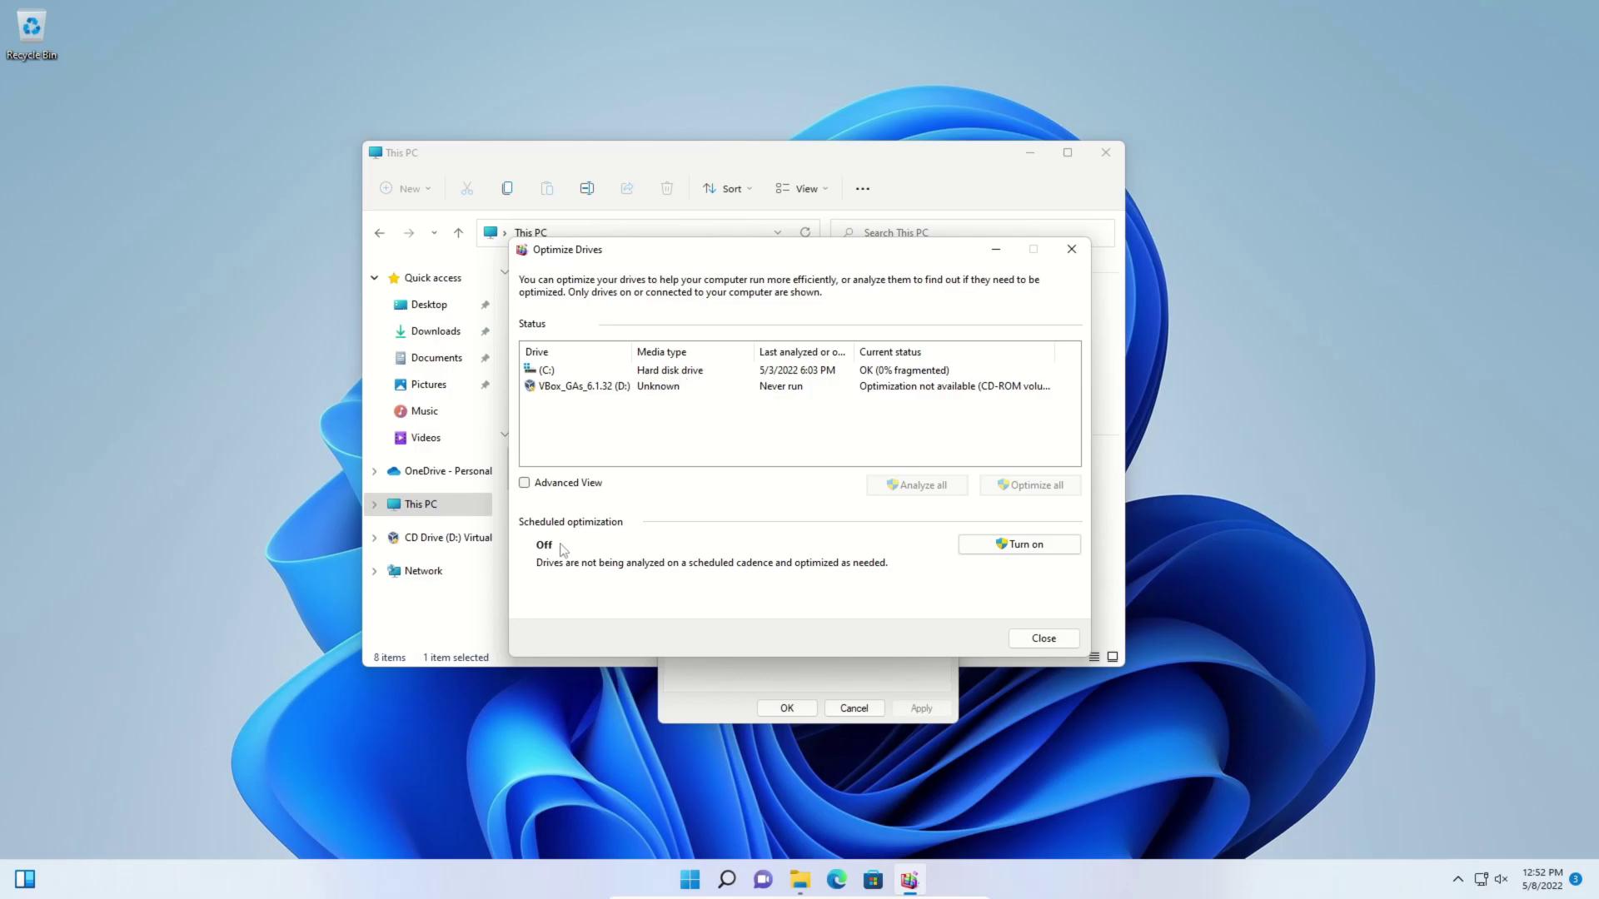
Turn on scheduled drive optimization and set its frequency to Monthly.
left_click(1002, 548)
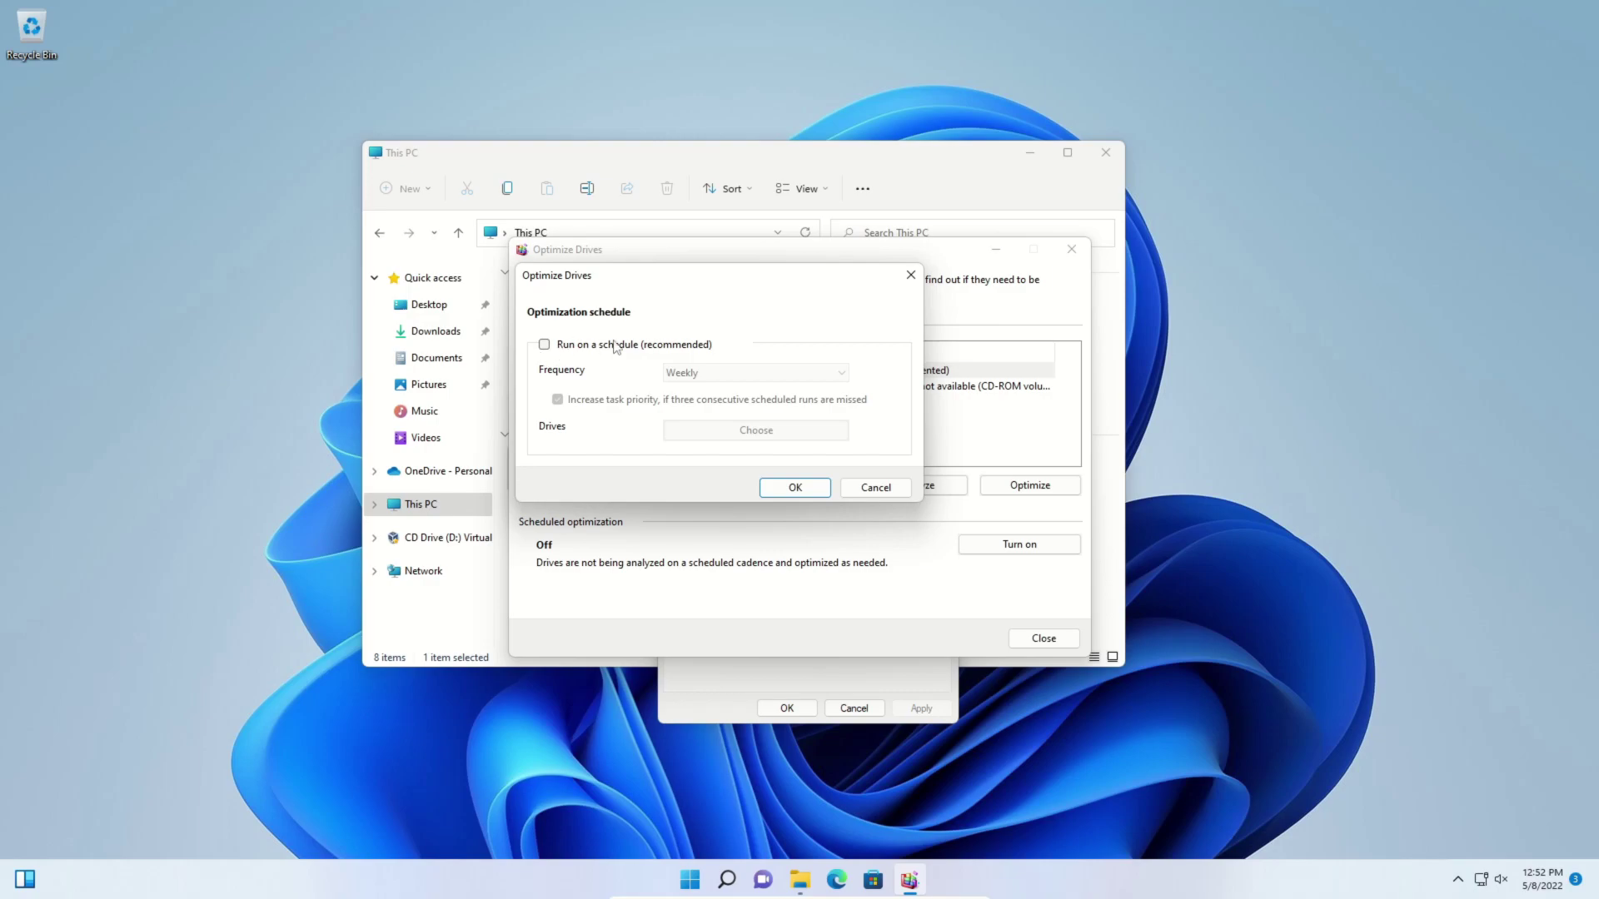
left_click(874, 488)
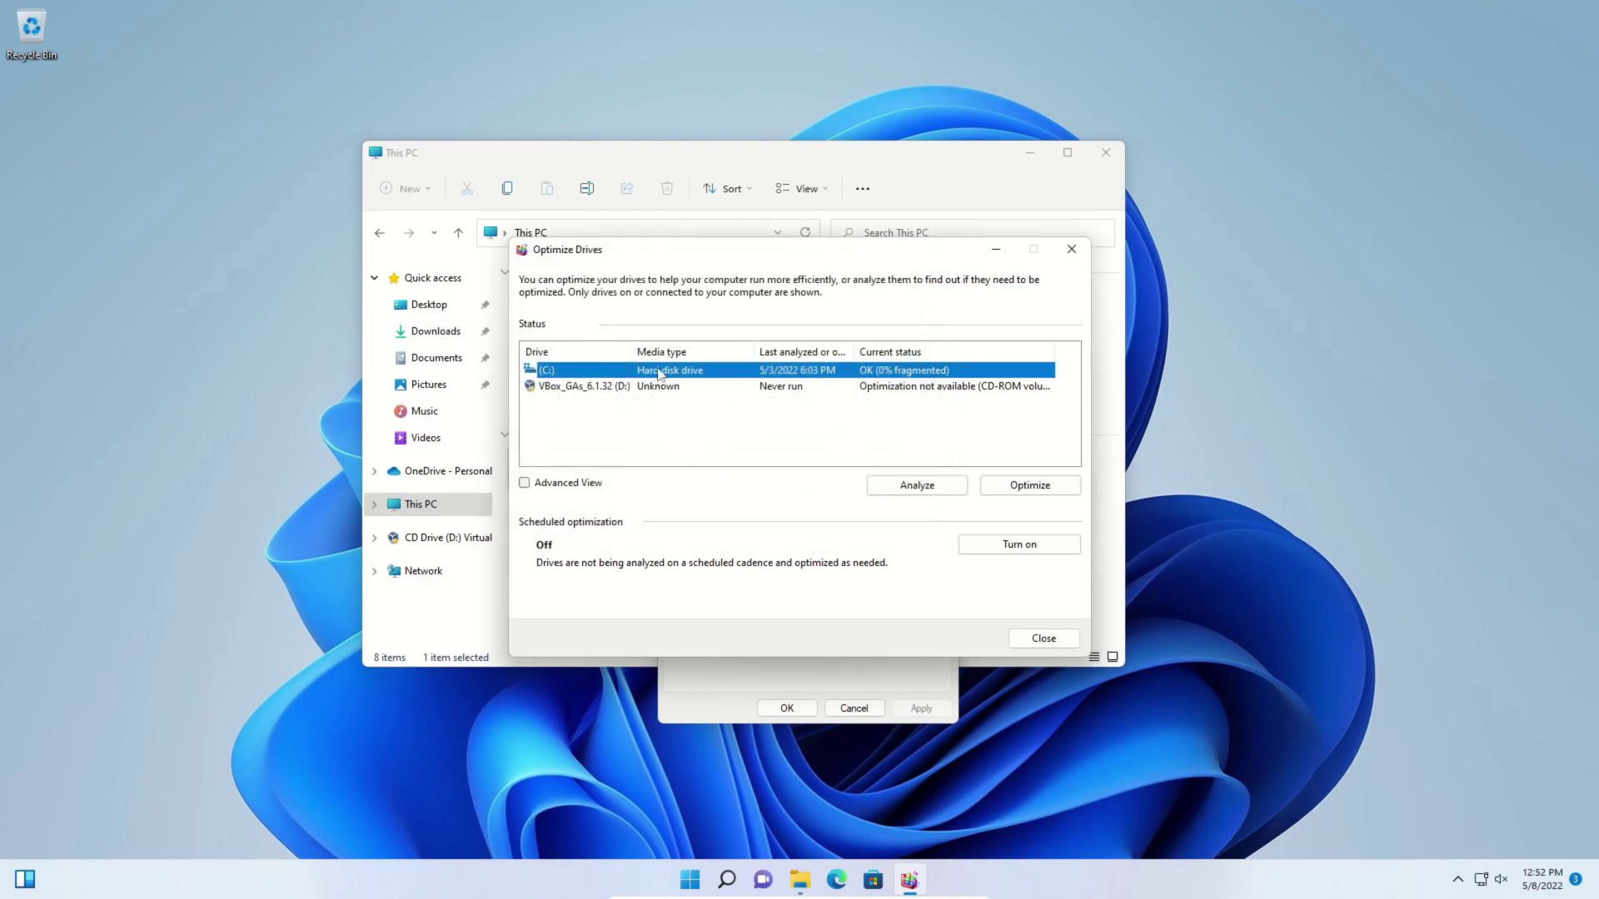
left_click(979, 550)
key("space")
left_click(749, 373)
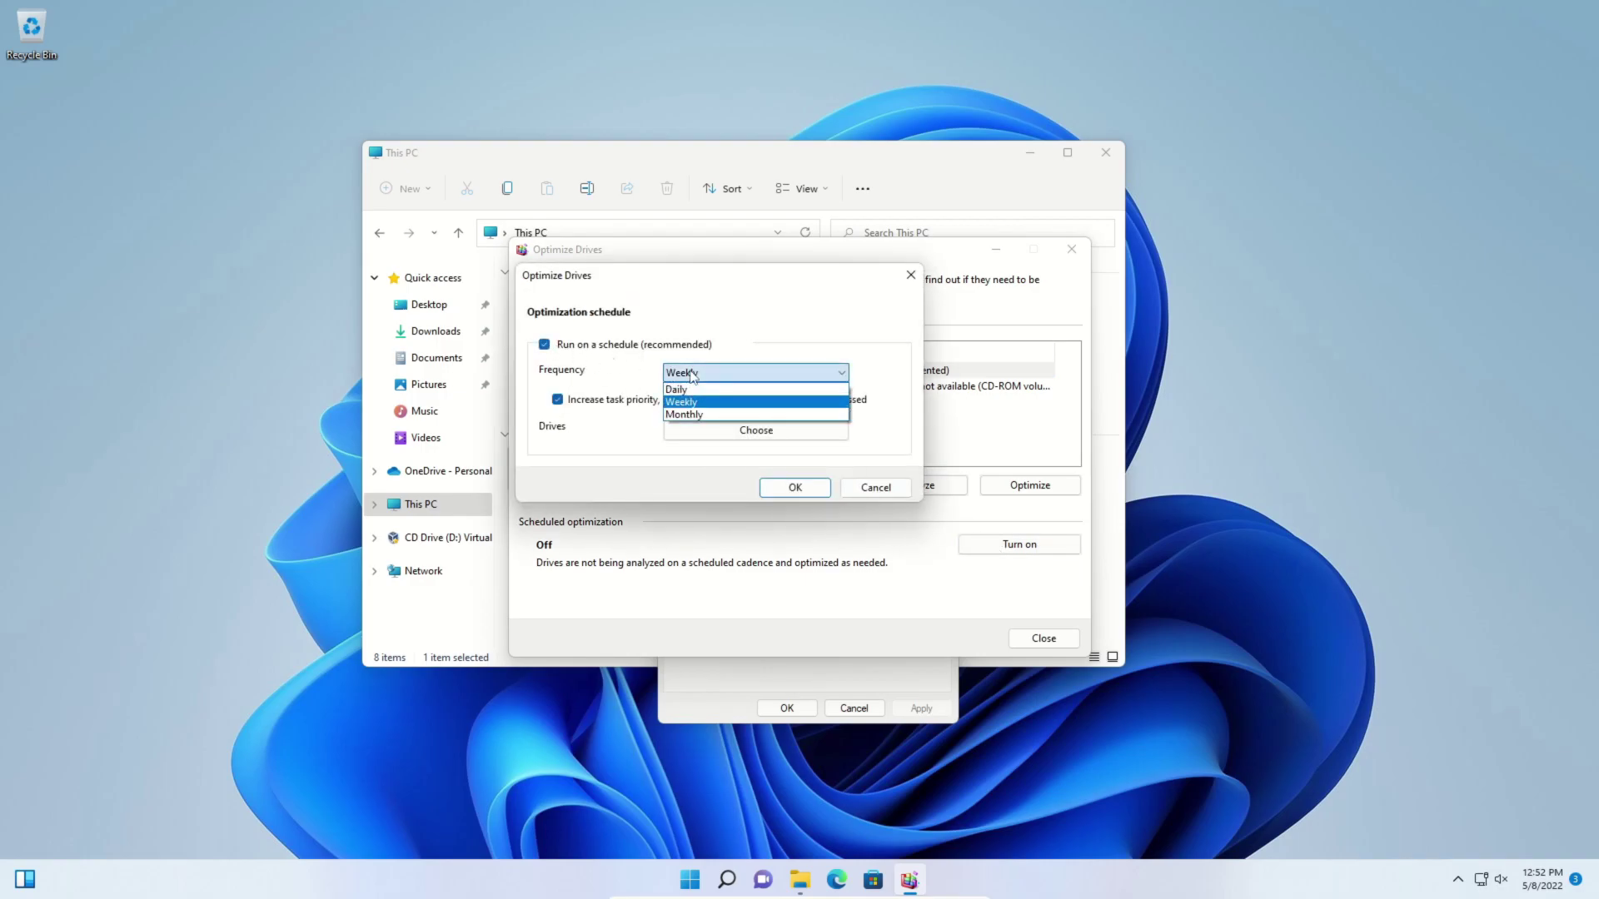
left_click(680, 414)
left_click(793, 488)
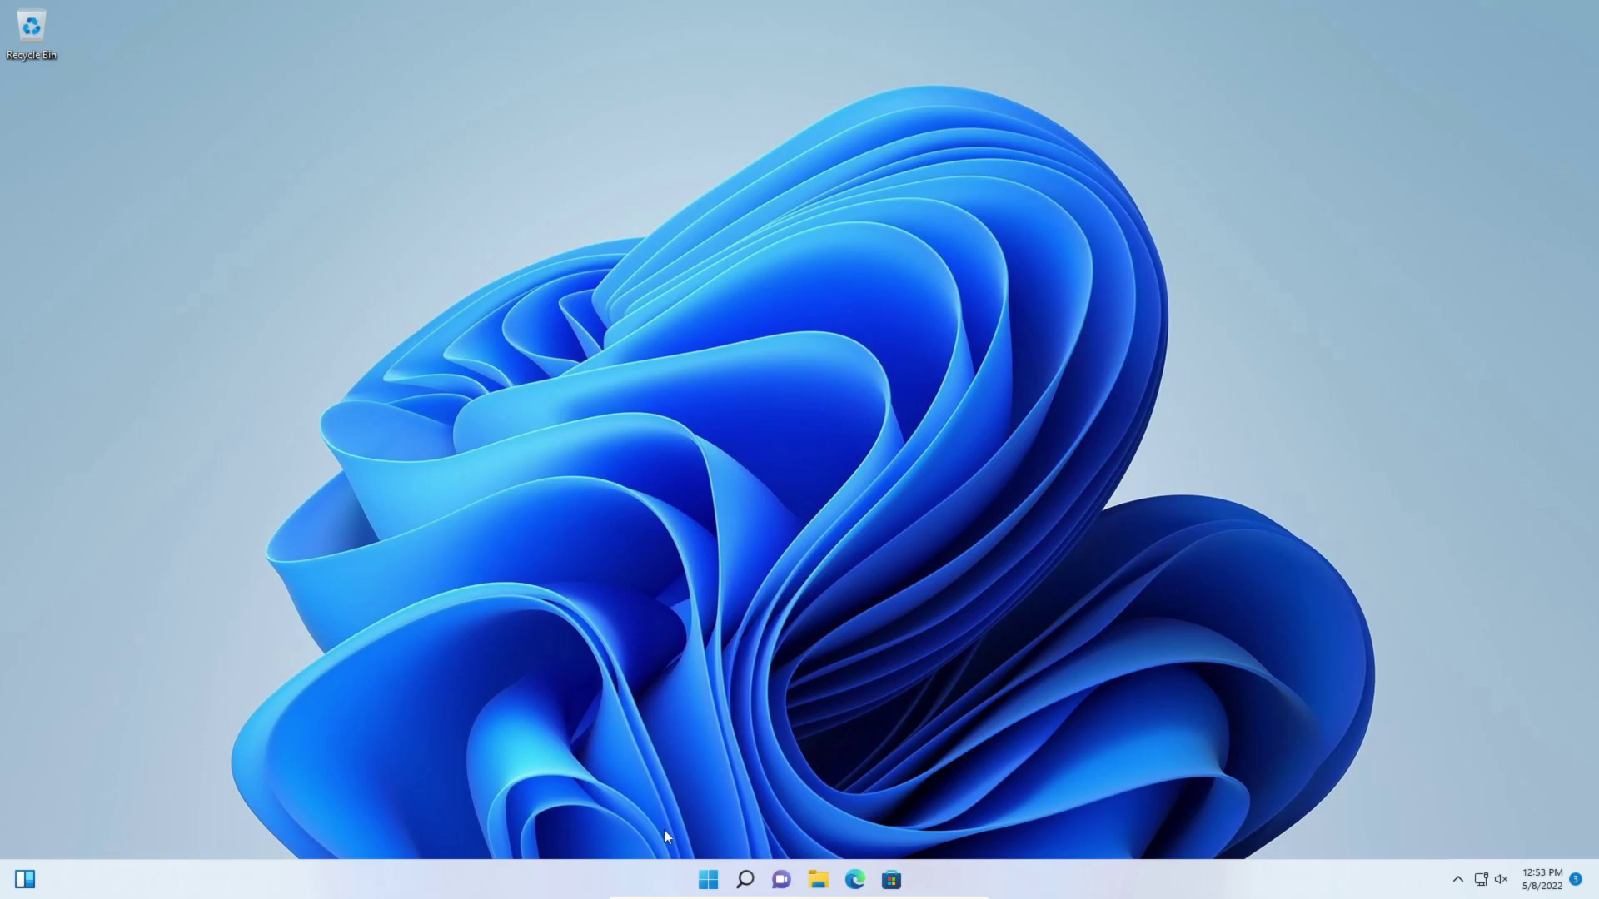
Restart the PC.
left_click(708, 880)
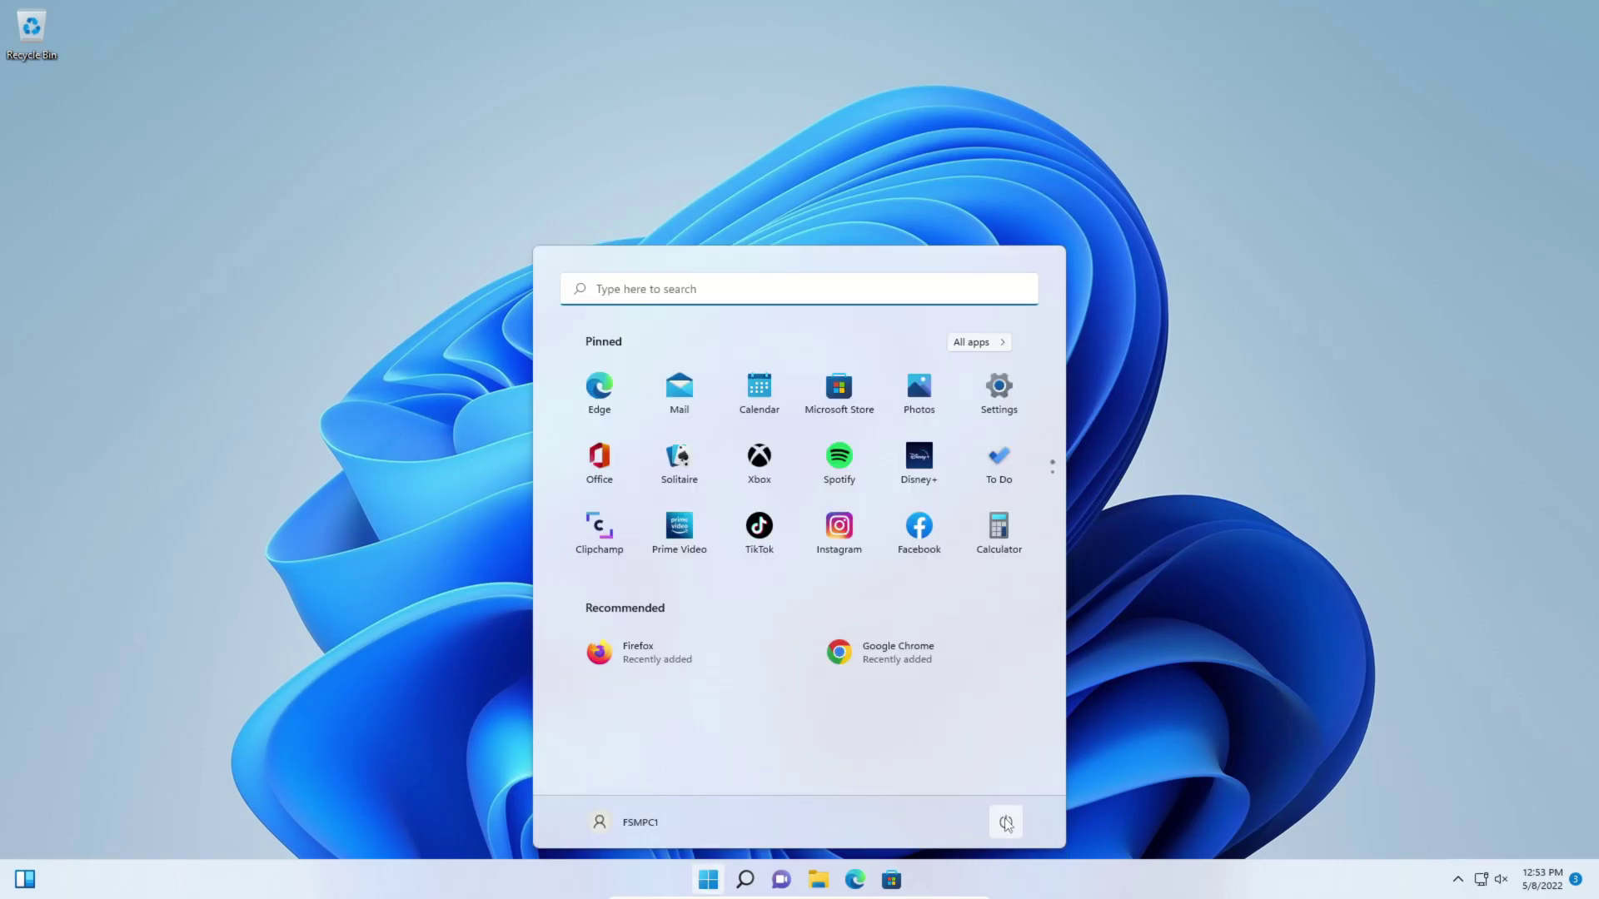
left_click(1006, 823)
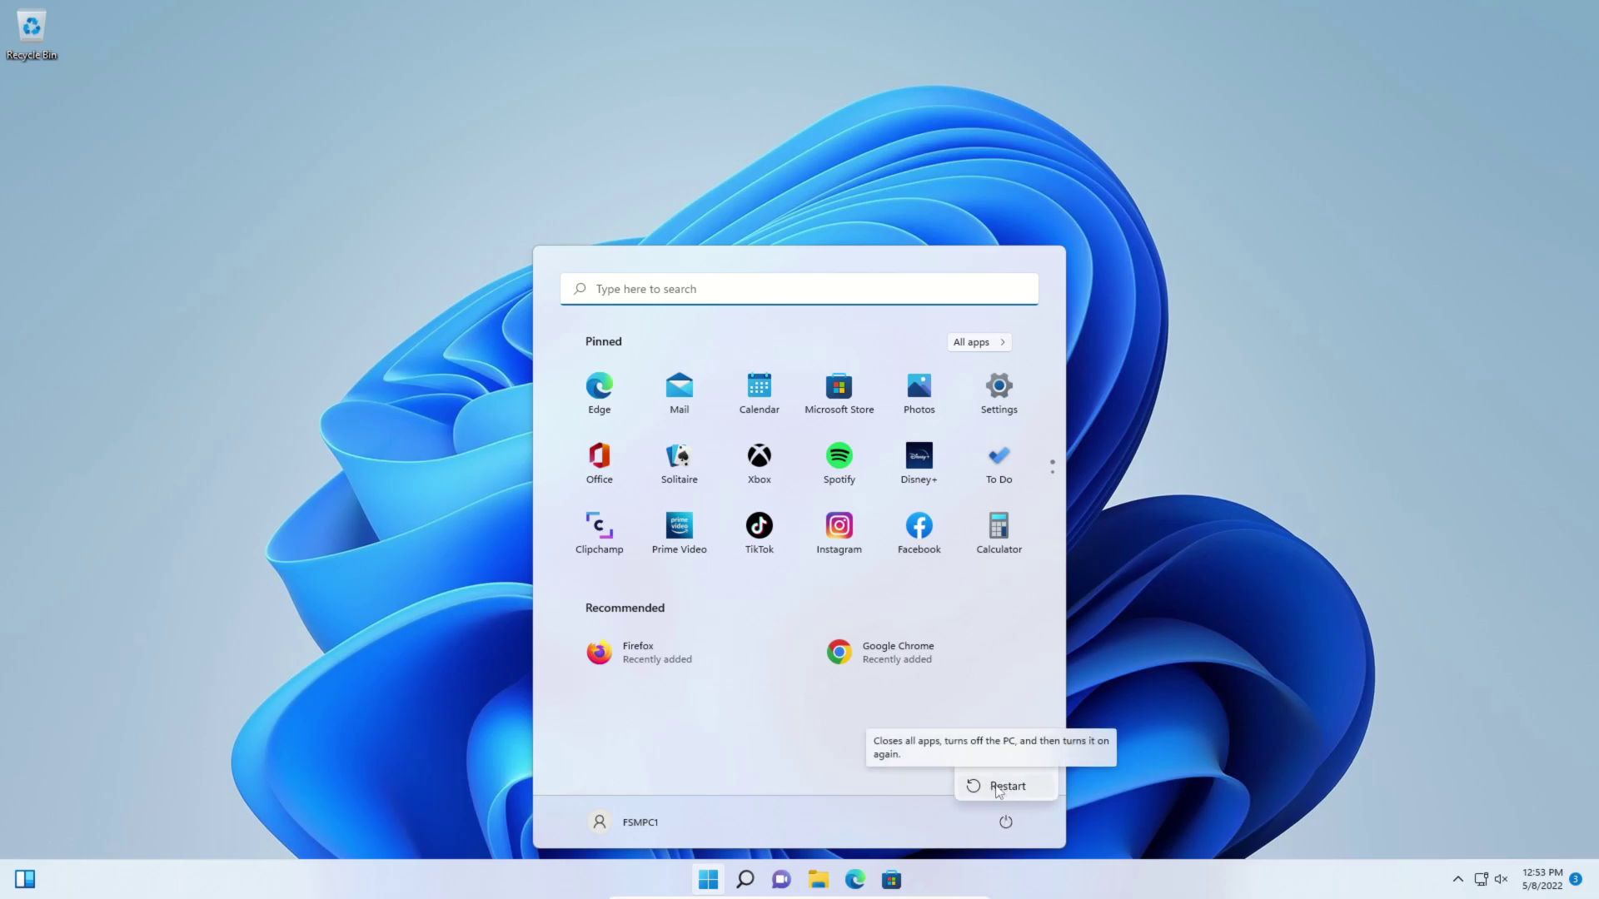
left_click(1004, 786)
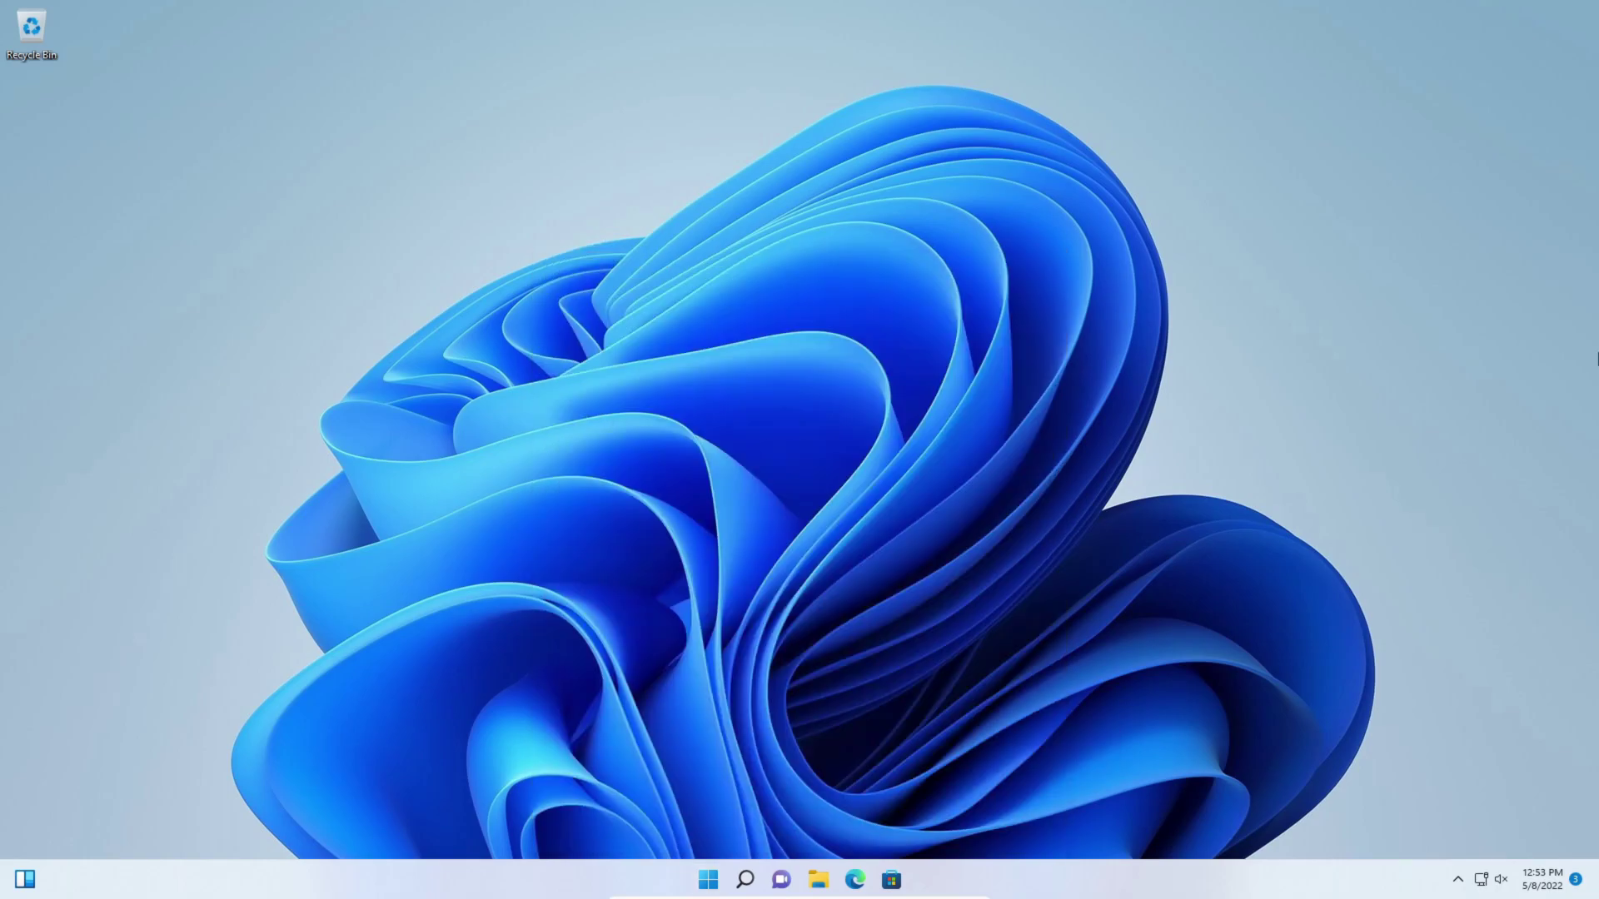